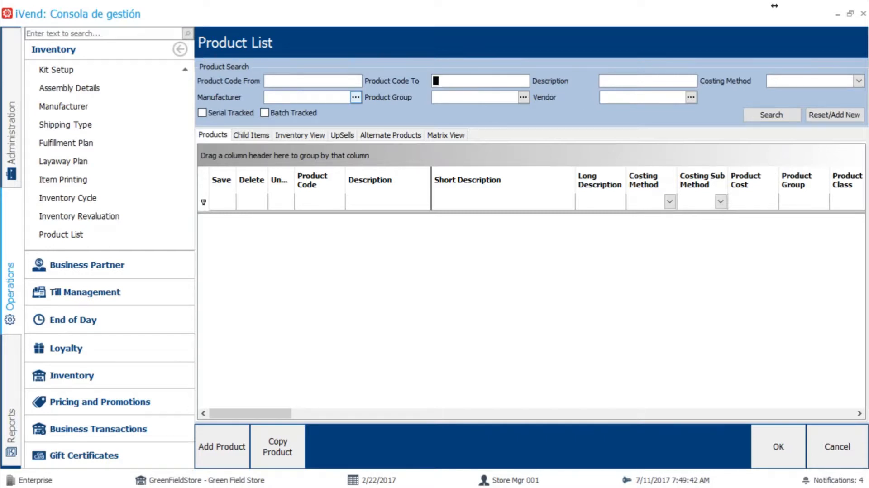
Step: Search the product list for manufacturer Aussie with description "shampoo", and widen the Description column of the results
left_click(355, 96)
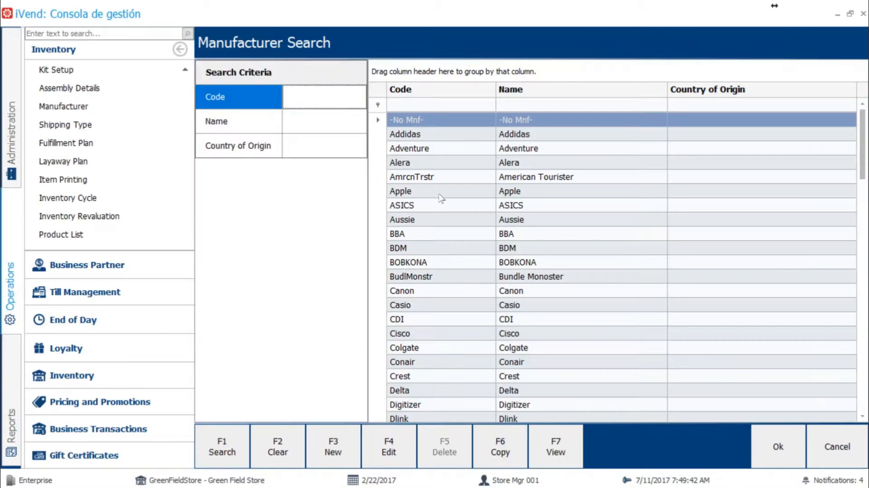
double_click(417, 220)
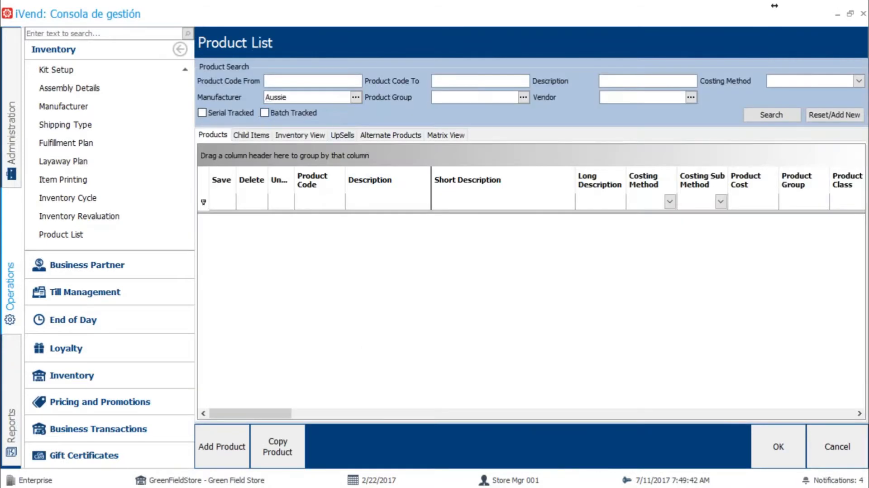
left_click(624, 82)
type("sh")
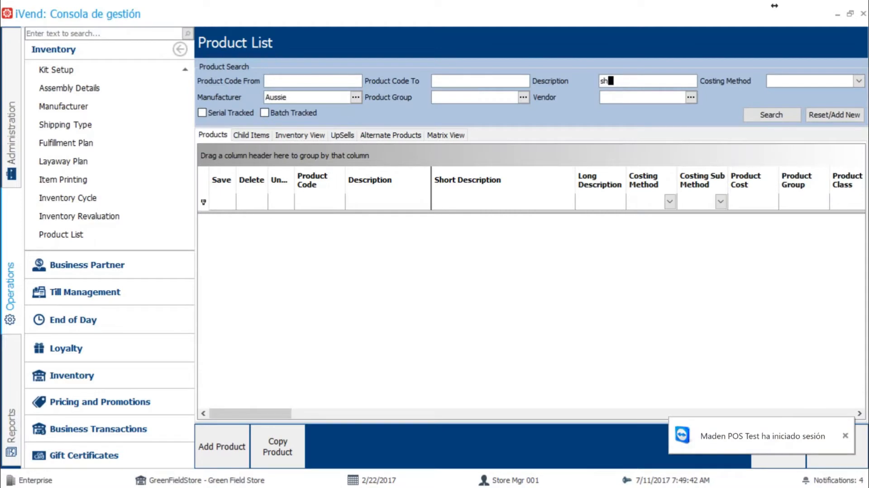
type("ampoo")
left_click(771, 115)
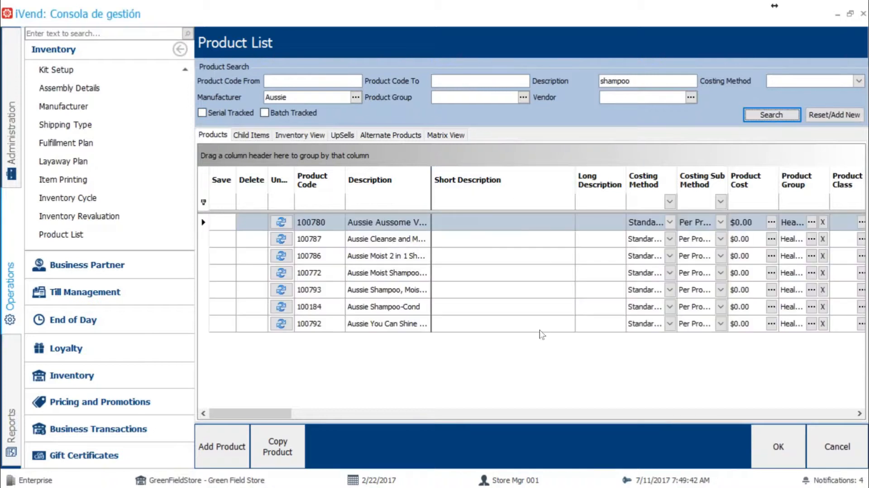
left_click(431, 172)
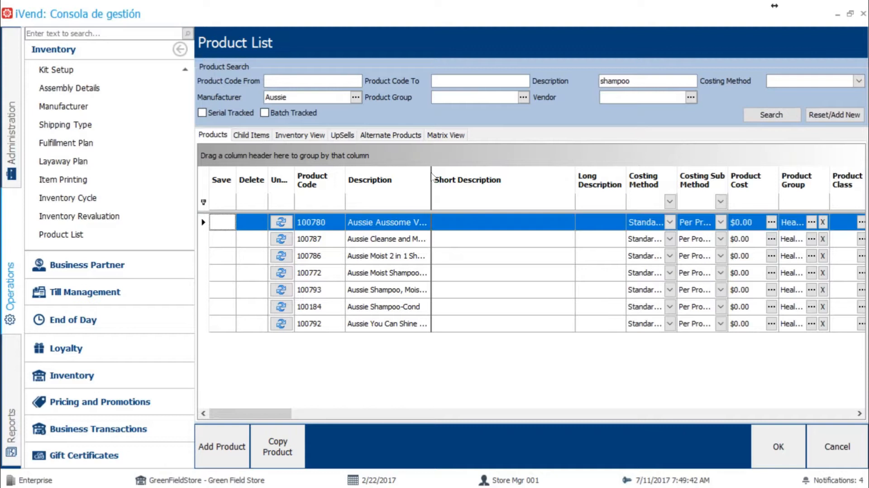
left_click_drag(433, 176, 455, 177)
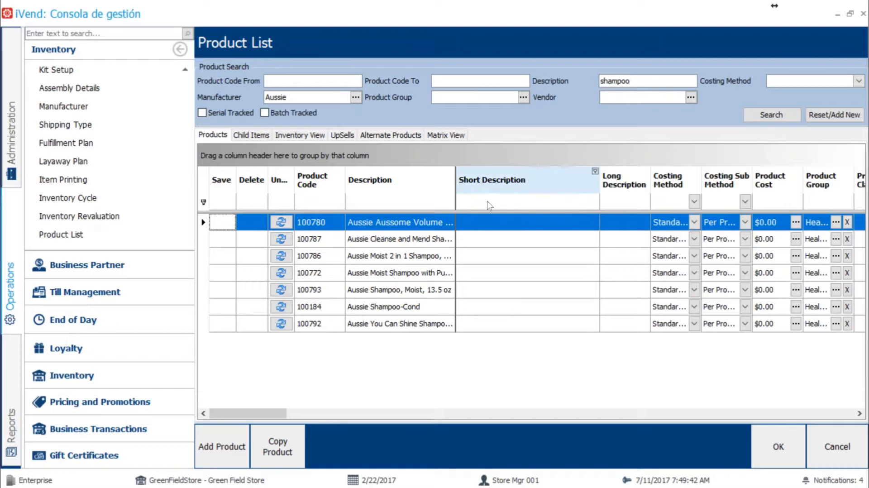
Step: Reset the product search and search for serial-tracked products only
left_click(830, 114)
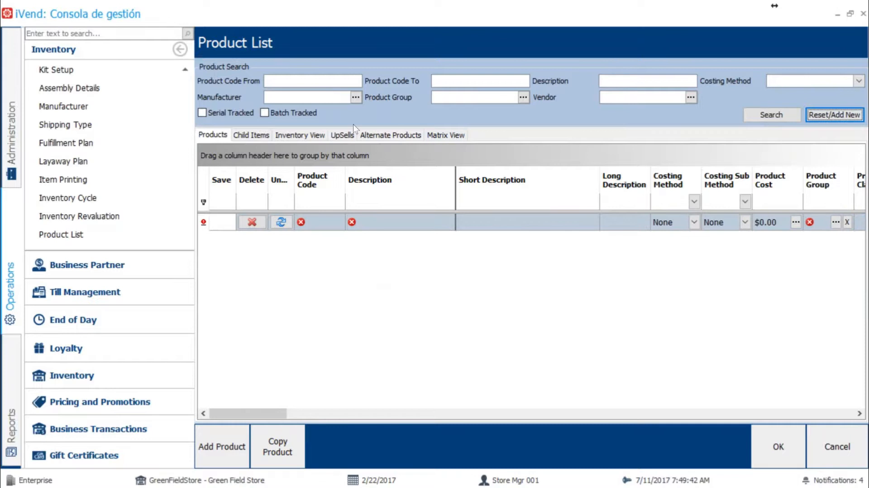
left_click(202, 113)
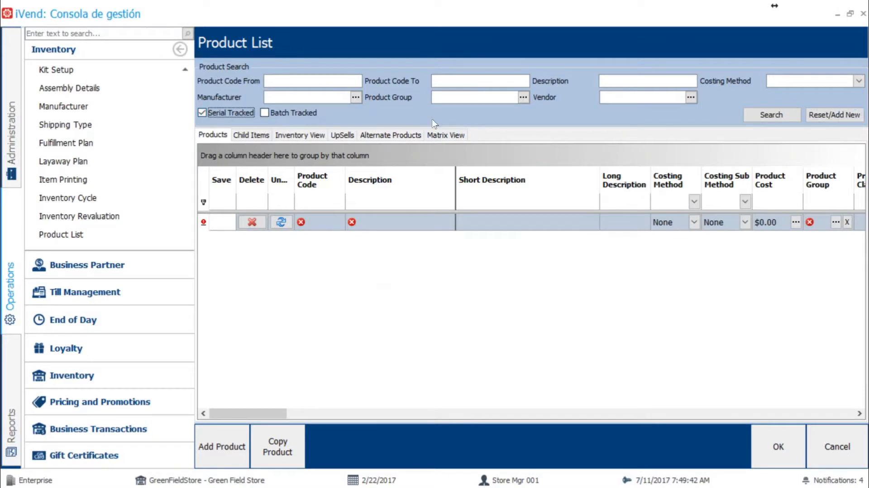
left_click(769, 117)
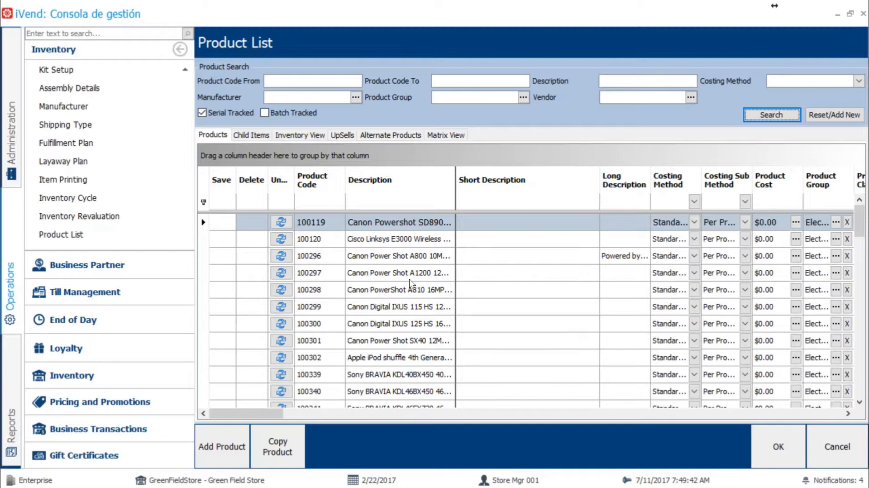
Step: Review the upsells and the alternate products of product 100296, the Canon Power Shot A800
left_click(382, 256)
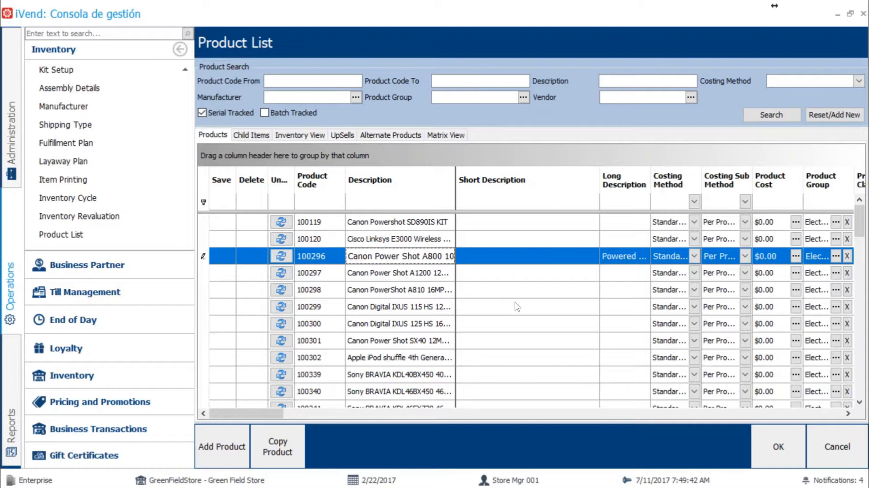
left_click(343, 135)
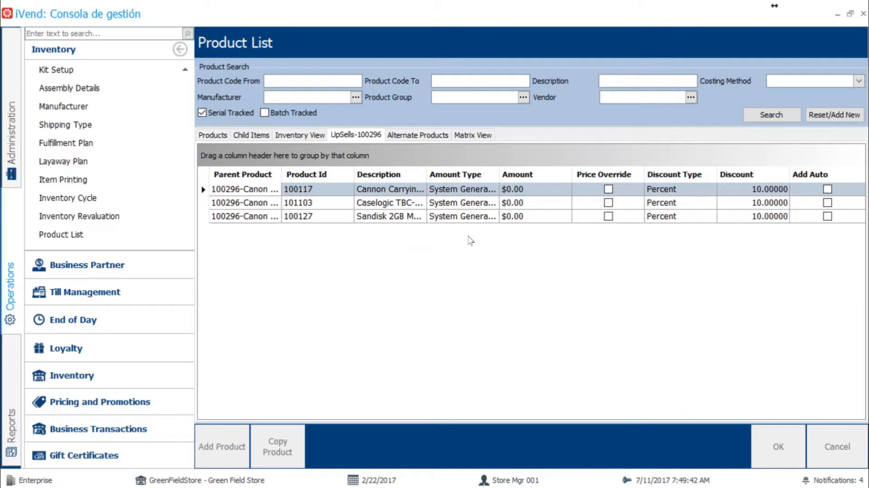
left_click(416, 136)
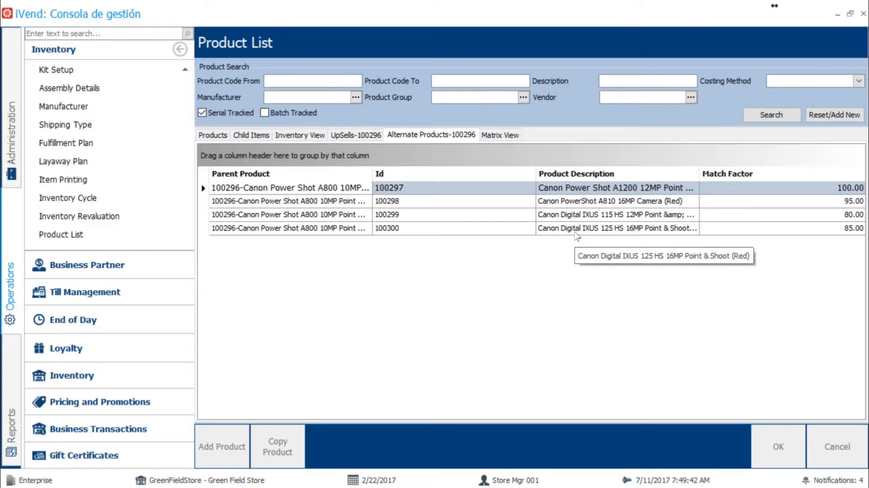
Step: Reset the search, turn off the Serial Tracked criterion, and search for products with the Matrix Item filter enabled
left_click(818, 116)
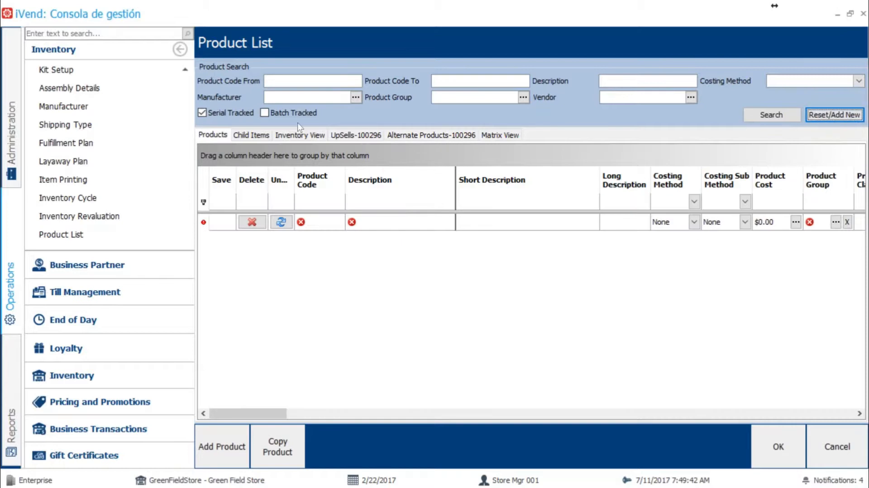
left_click(203, 113)
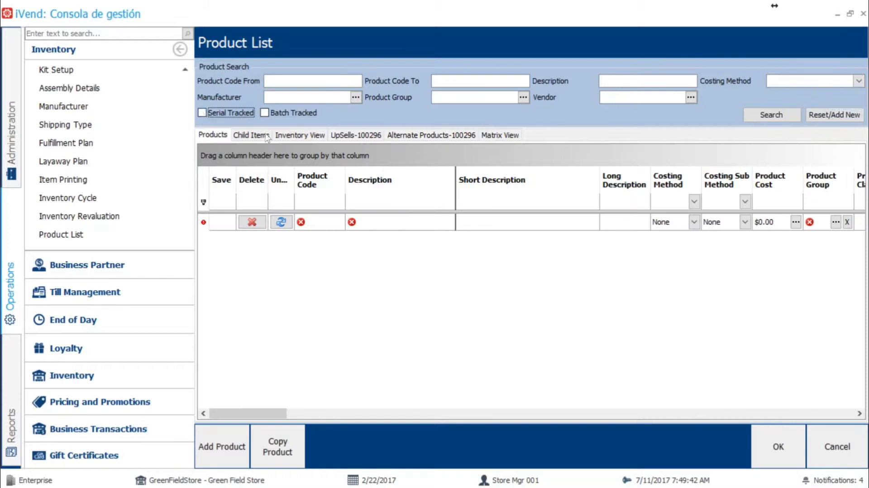
left_click_drag(247, 413, 451, 425)
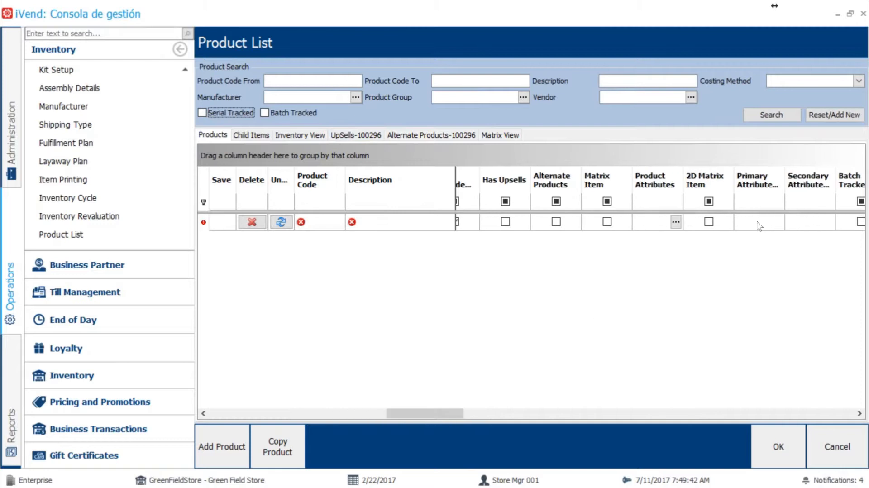
left_click(607, 201)
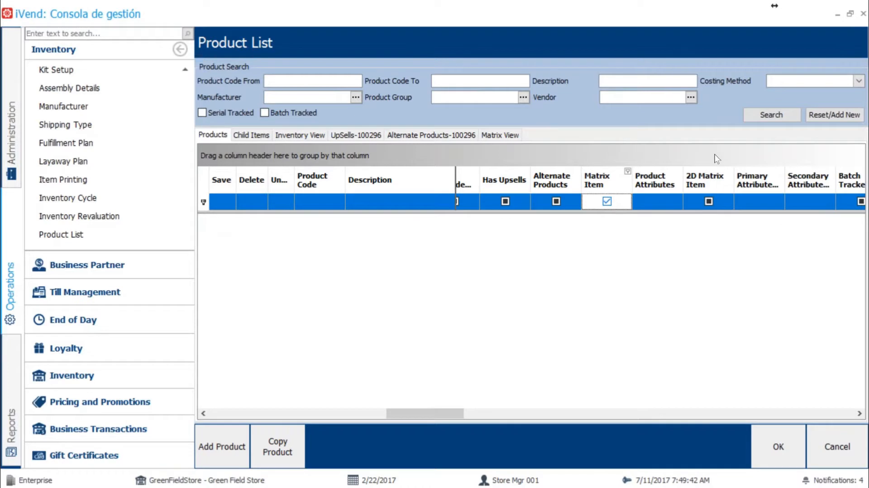
left_click(790, 116)
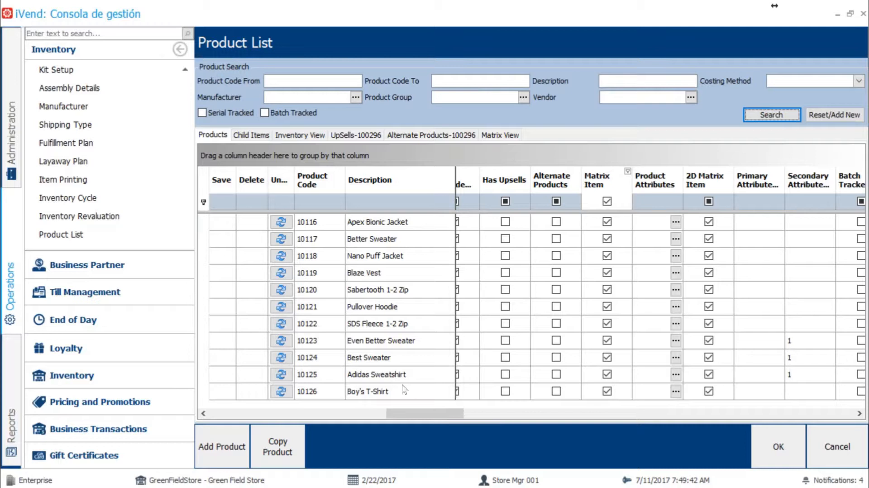
Step: Display the child items of matrix product 10126, Boy's T-Shirt
left_click(324, 392)
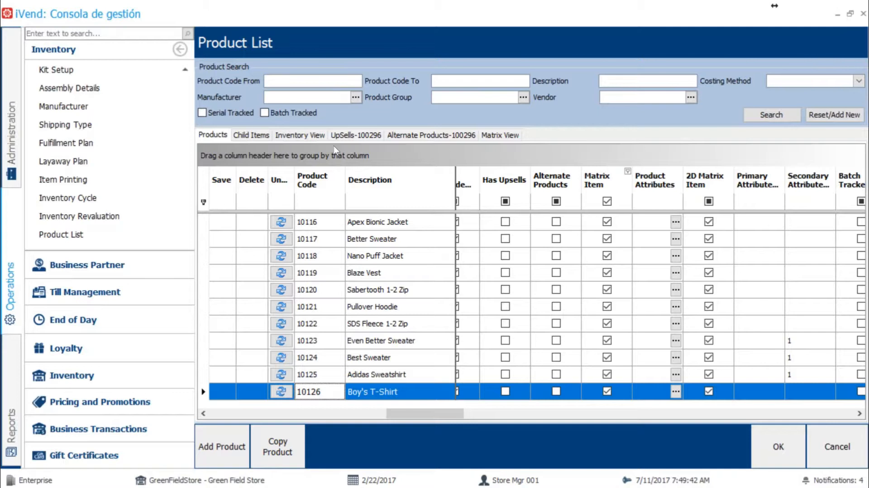
left_click(253, 135)
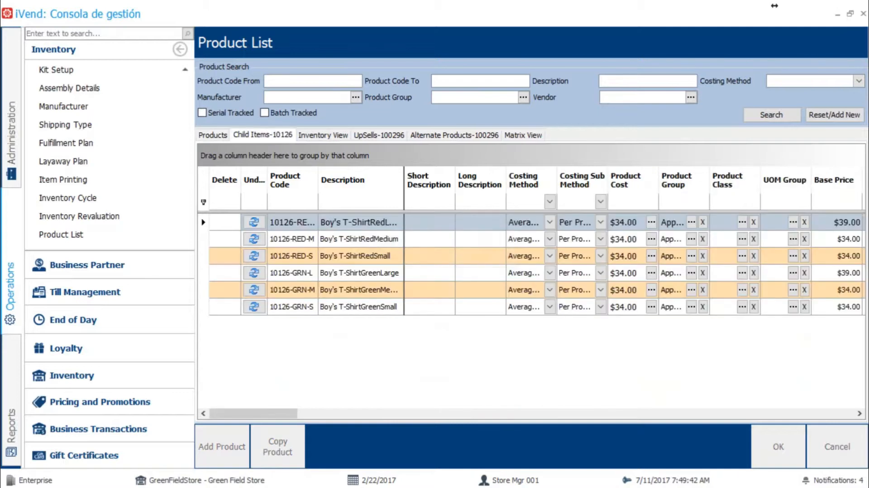
left_click(405, 182)
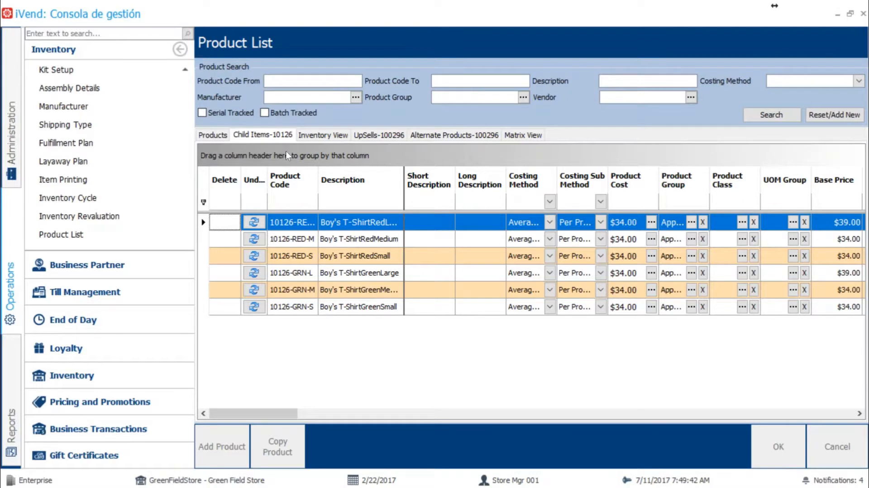
Step: Show the Boy's T-Shirt's matrix view with Color as primary attribute and Size as secondary attribute
left_click(523, 135)
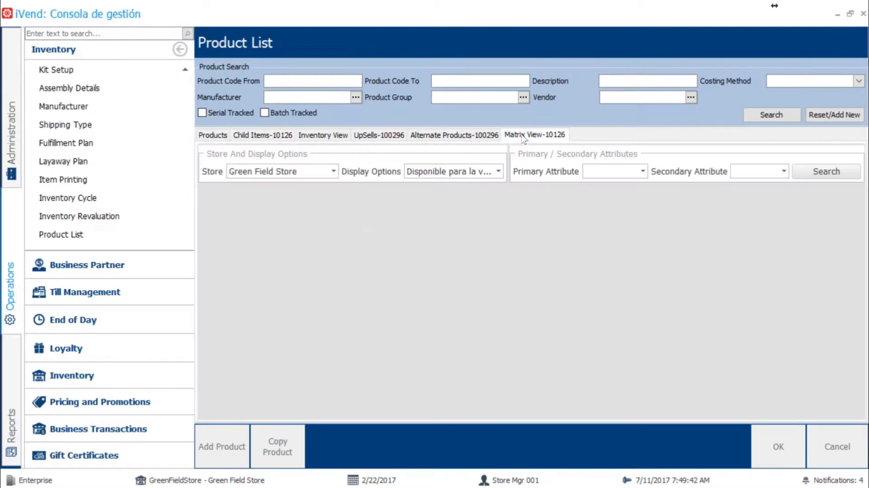
left_click(643, 168)
left_click(602, 187)
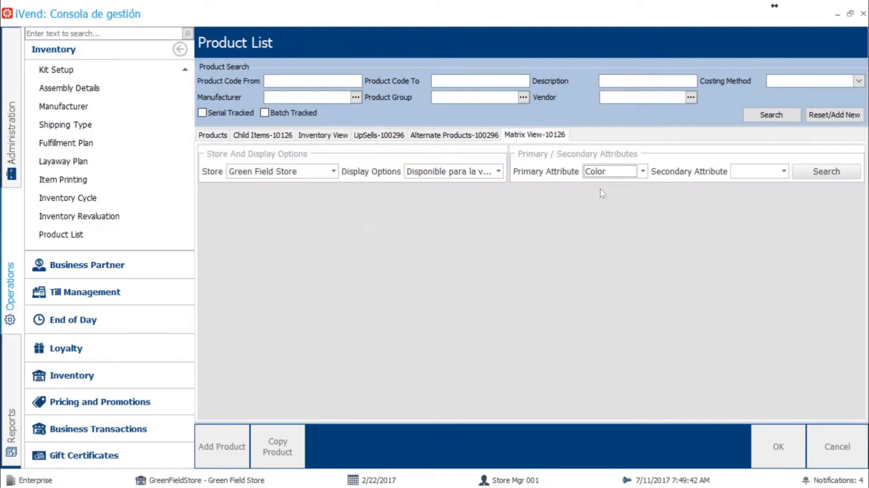
left_click(784, 172)
left_click(786, 197)
left_click(797, 181)
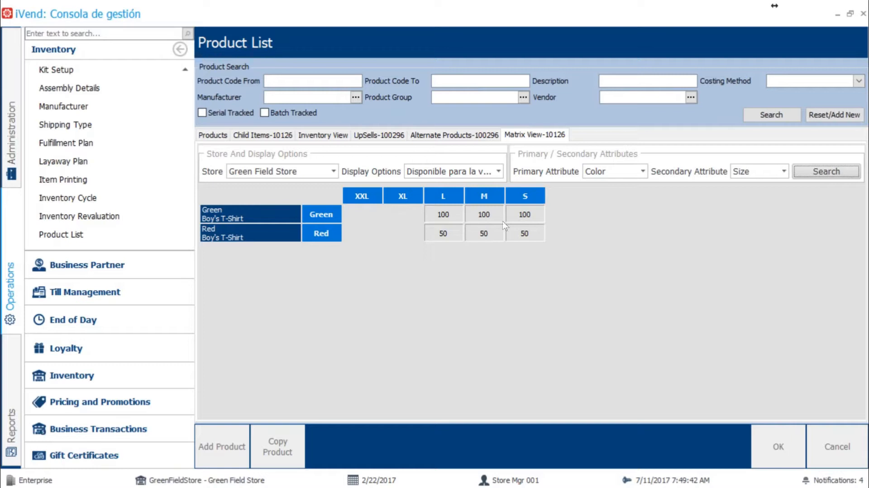
left_click(332, 171)
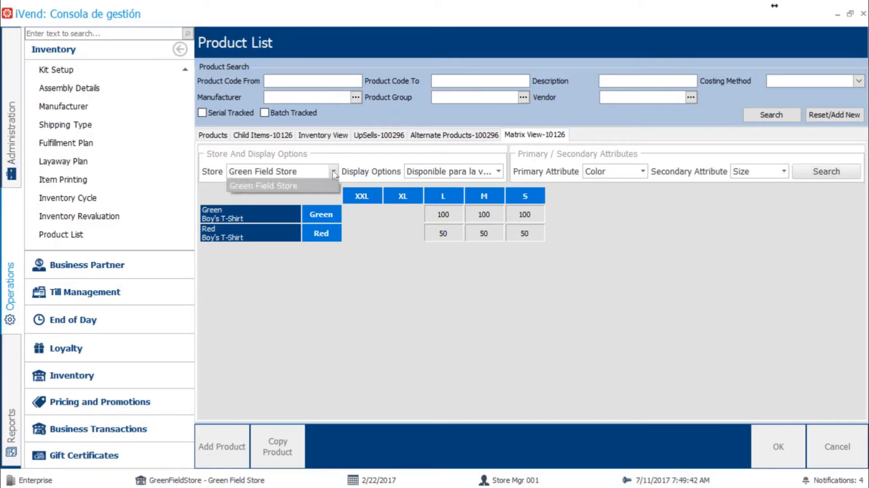
left_click(333, 171)
left_click(333, 172)
left_click(332, 171)
left_click(333, 172)
left_click(333, 172)
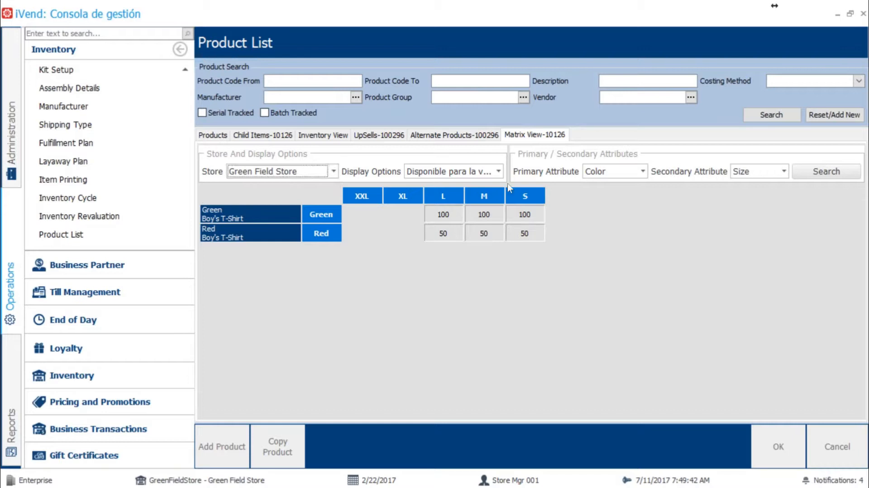
Step: Set the matrix view's display option to Precio unitario to show unit prices per variant
left_click(498, 172)
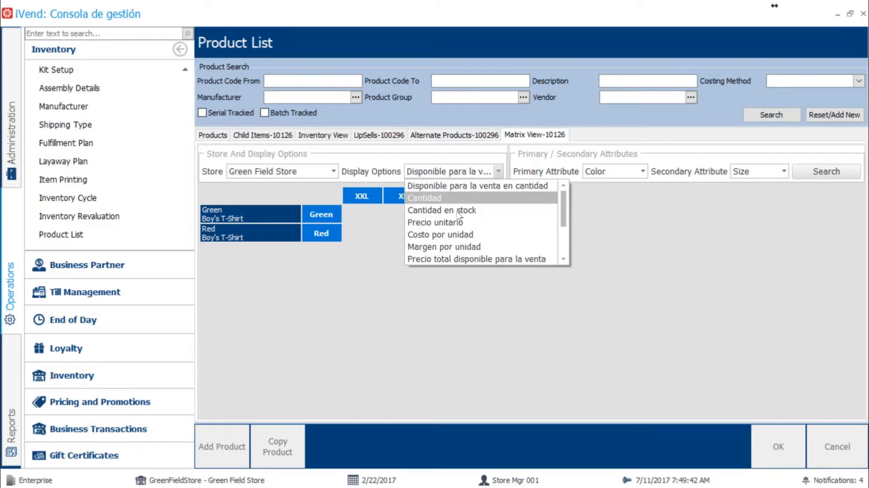
left_click(451, 223)
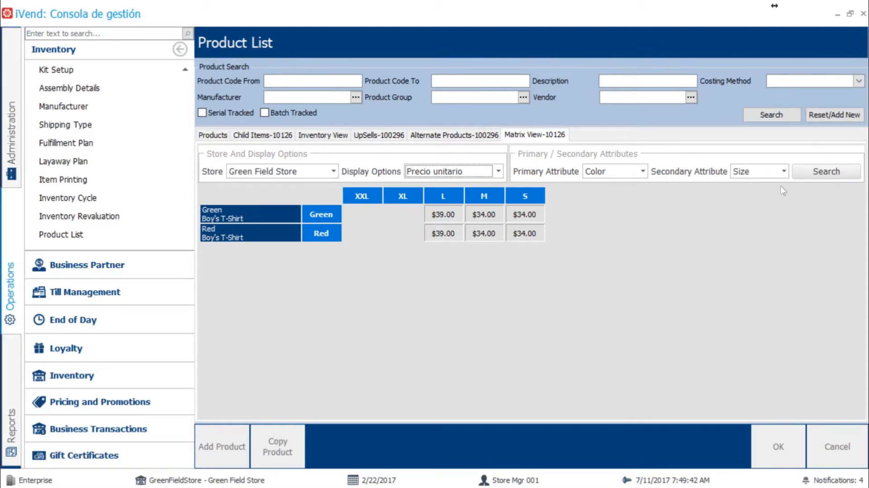
Step: Reset the product list search and close the product list without saving
left_click(818, 116)
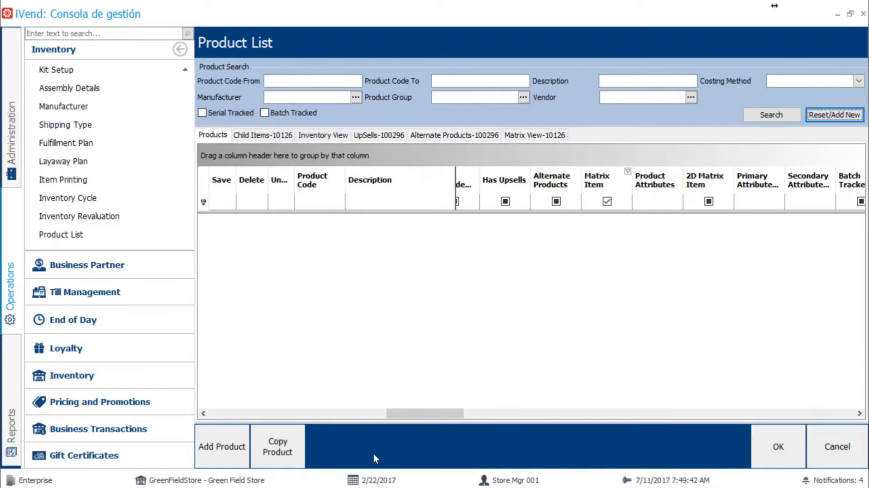
left_click_drag(403, 414, 233, 421)
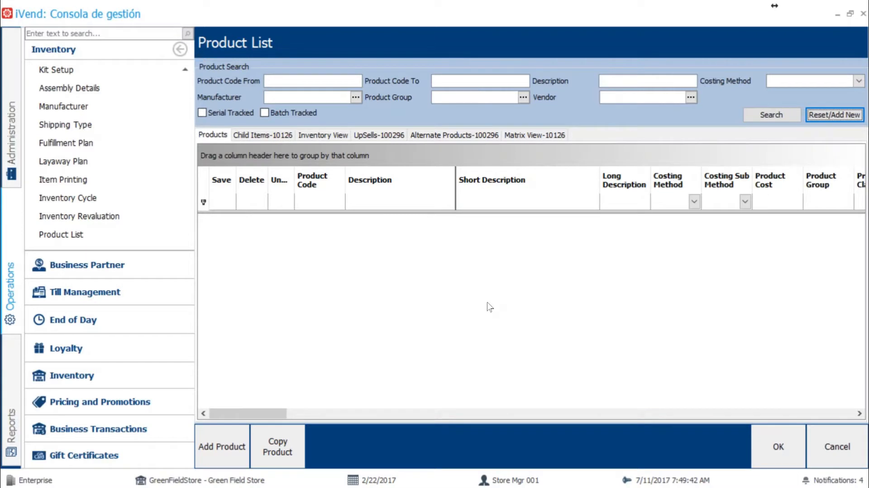
left_click(835, 446)
Step: Switch to the PowerPoint slide show and advance to the Kits slide
key("alt+Tab")
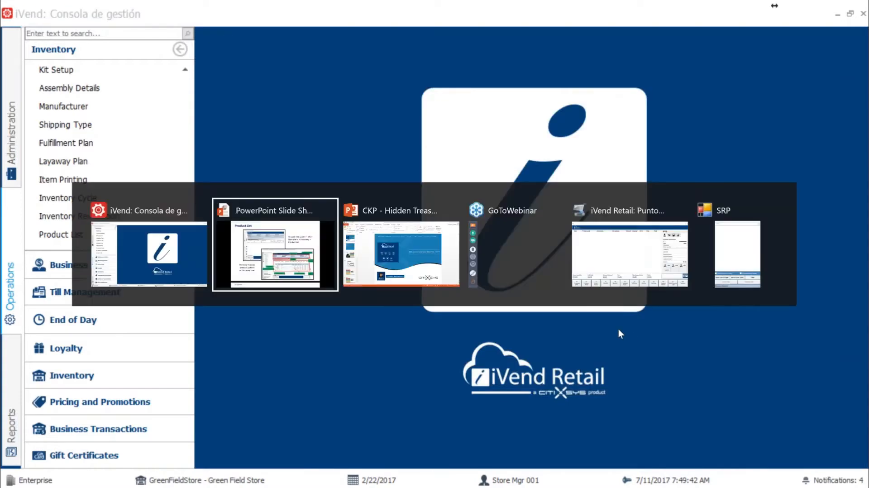
key("Right")
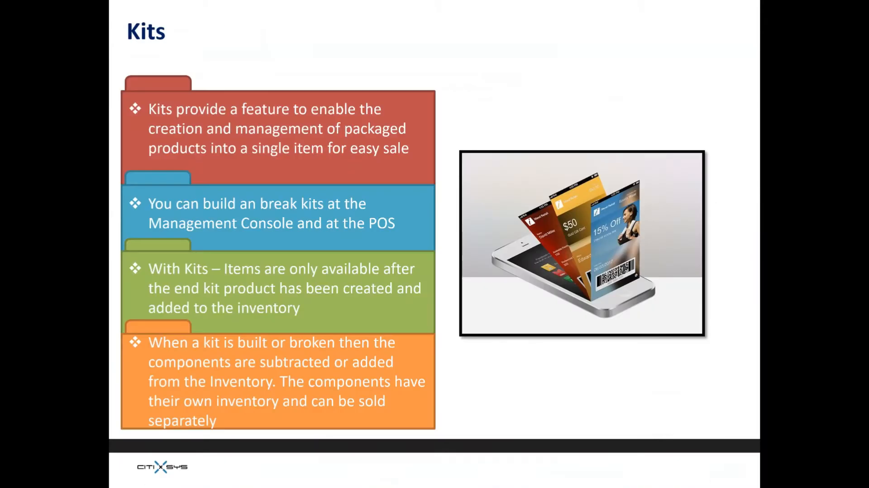
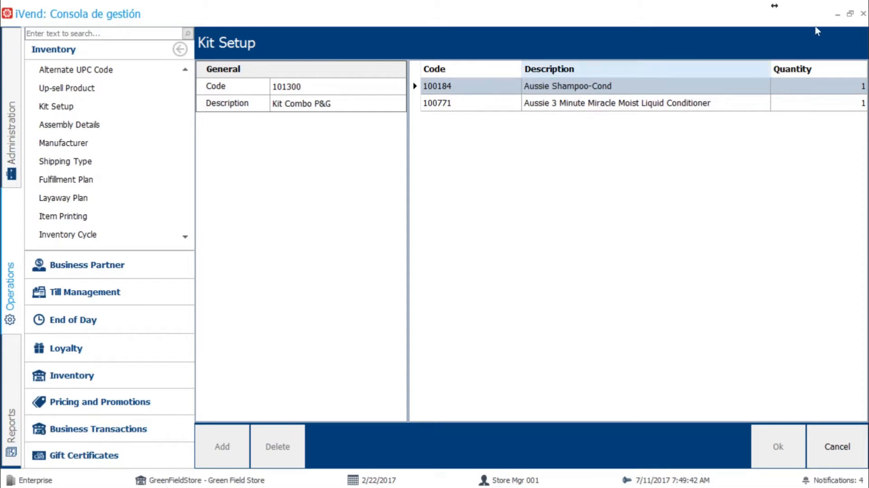
Step: Search the inventory products for code 101300 and open the Kit Combo P&G product record
left_click(850, 5)
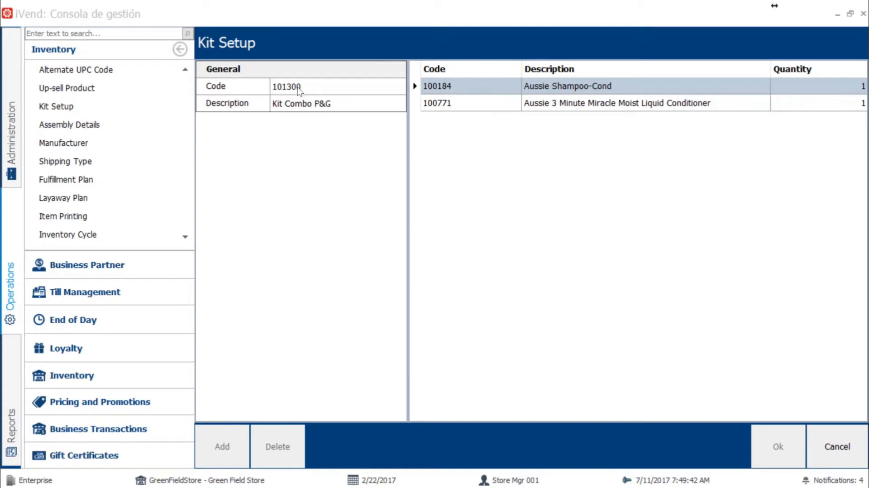
scroll(85, 105, "up", 4)
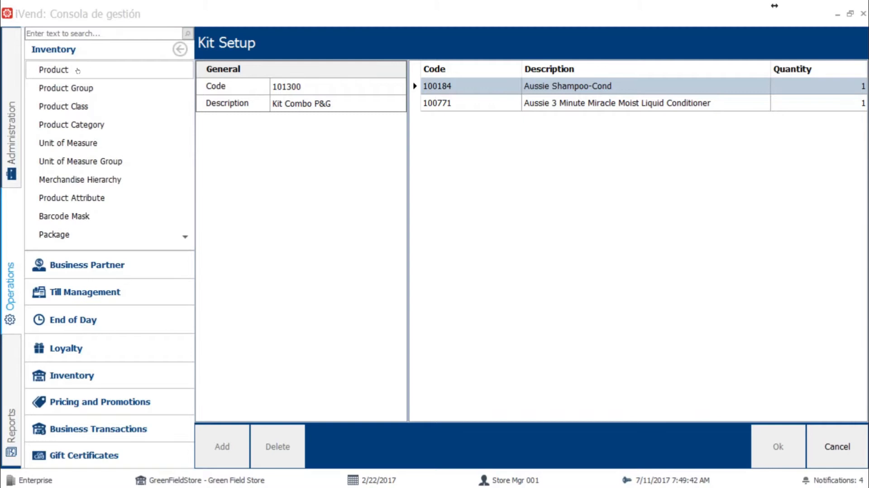
left_click(77, 71)
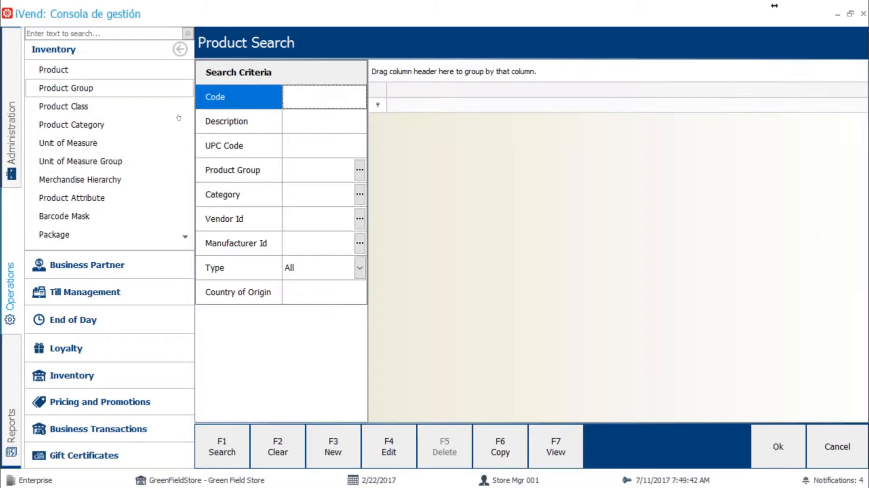
type("1")
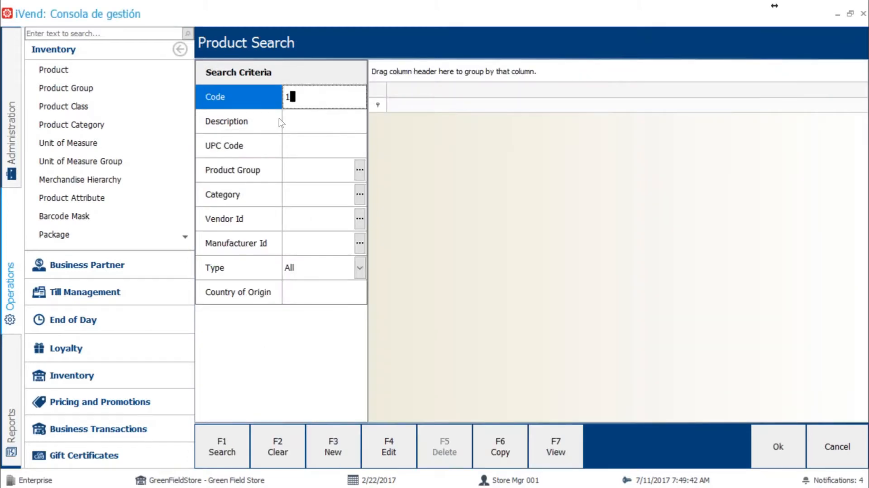
left_click(828, 447)
type("01300")
key("Return")
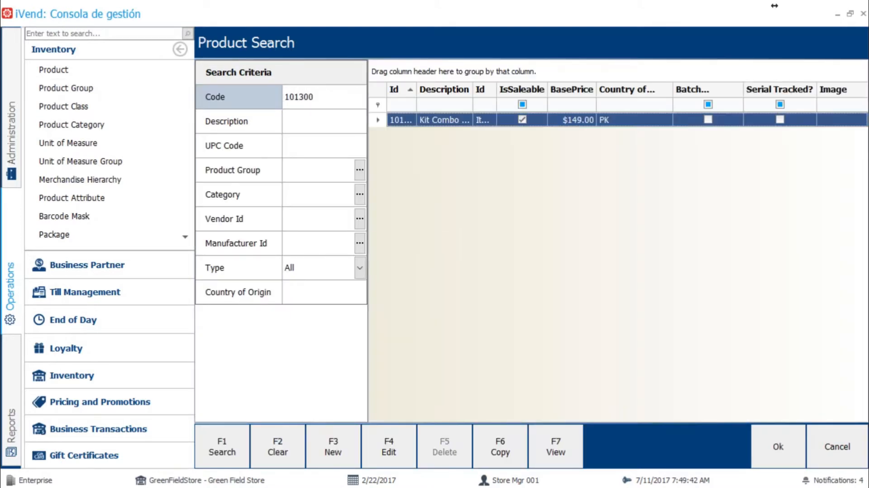
double_click(446, 121)
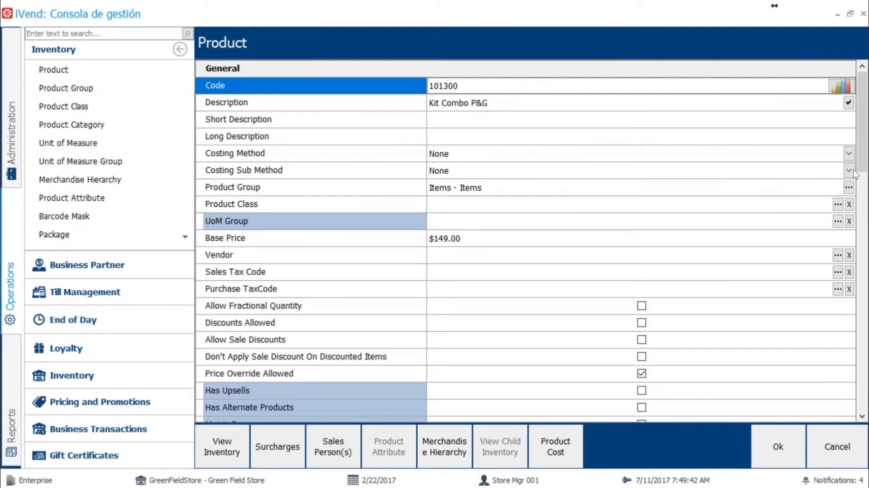
Step: Examine the kit product's Kit, Saleable, Purchasable and Non Stock settings, then close the record and product search without saving
left_click_drag(866, 141, 838, 272)
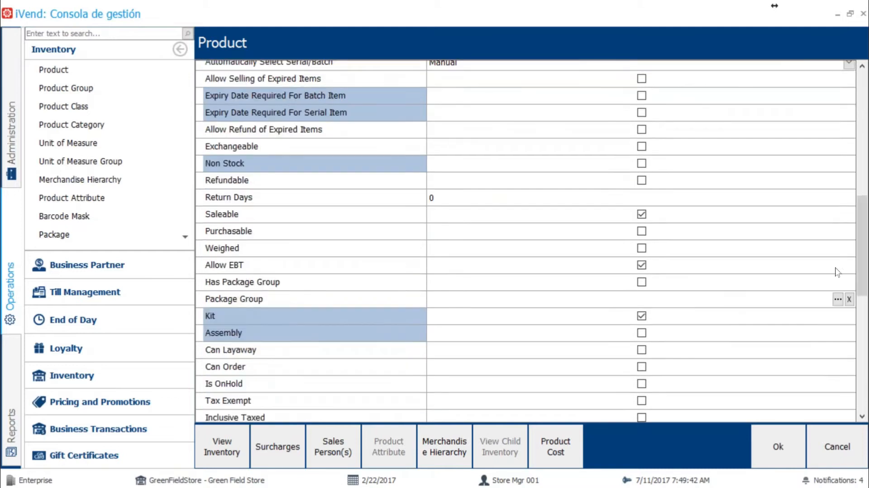
left_click(302, 318)
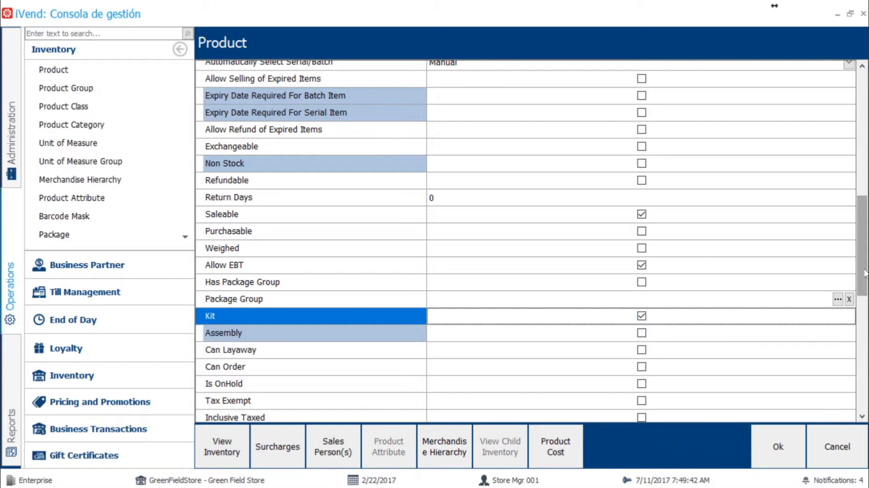
mouse_move(865, 272)
left_mouse_down()
mouse_move(866, 264)
mouse_move(866, 358)
mouse_move(867, 282)
left_mouse_up()
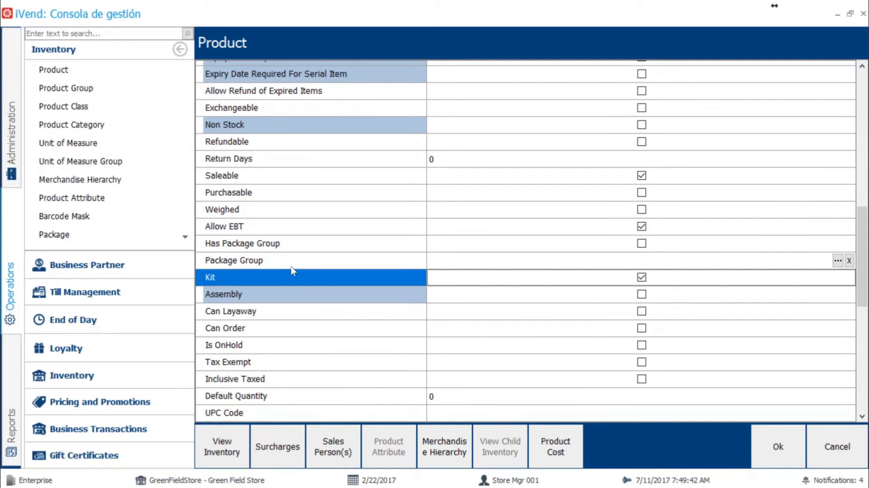
left_click(252, 177)
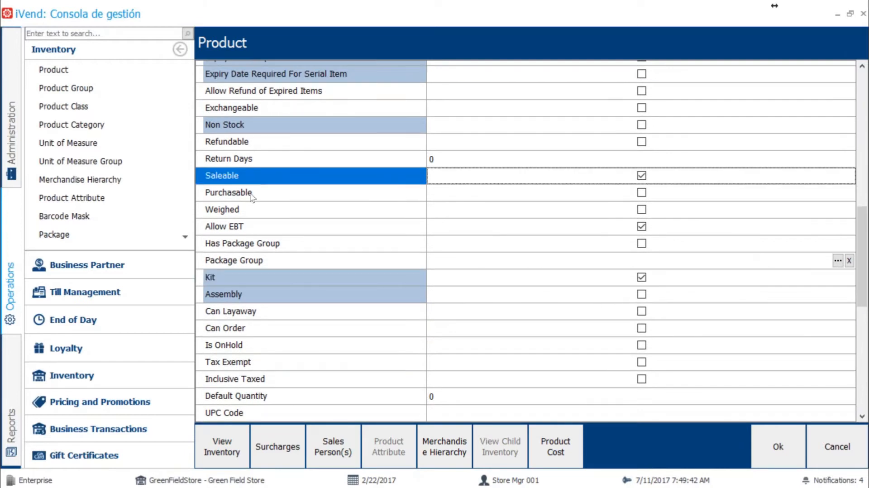
left_click(250, 195)
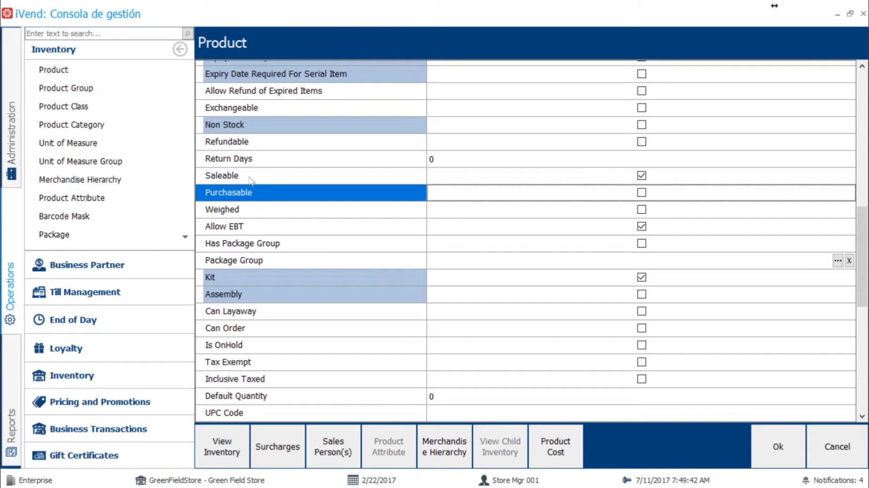
left_click(251, 179)
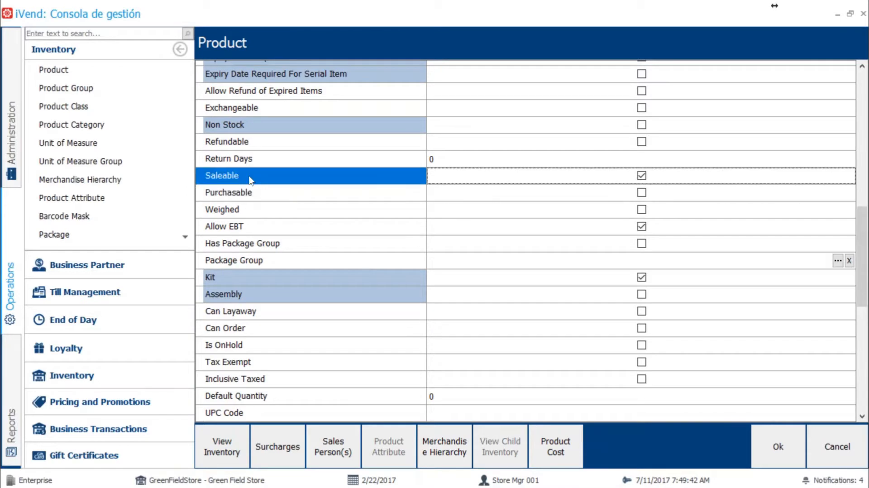
left_click(239, 127)
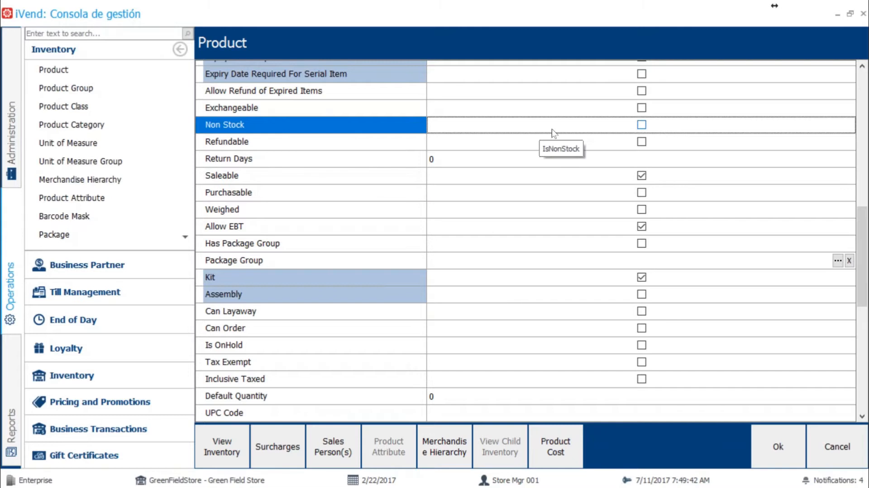
left_click_drag(865, 265, 856, 127)
left_click(838, 447)
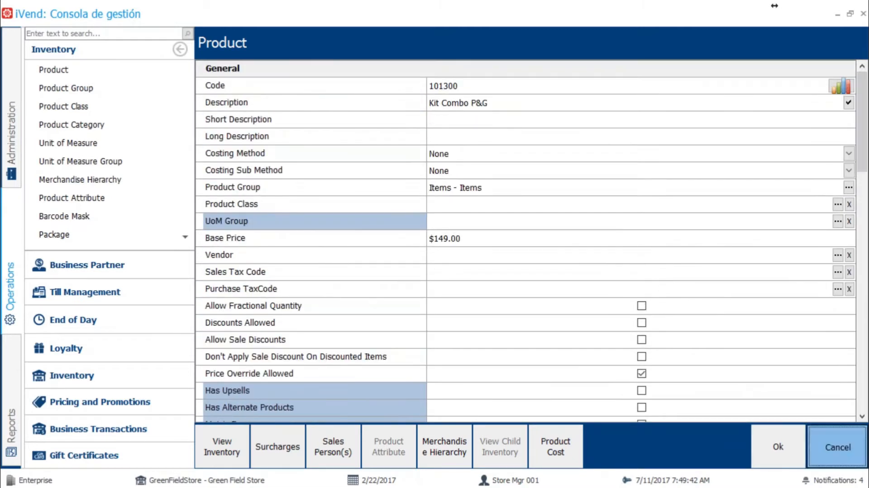
left_click(838, 447)
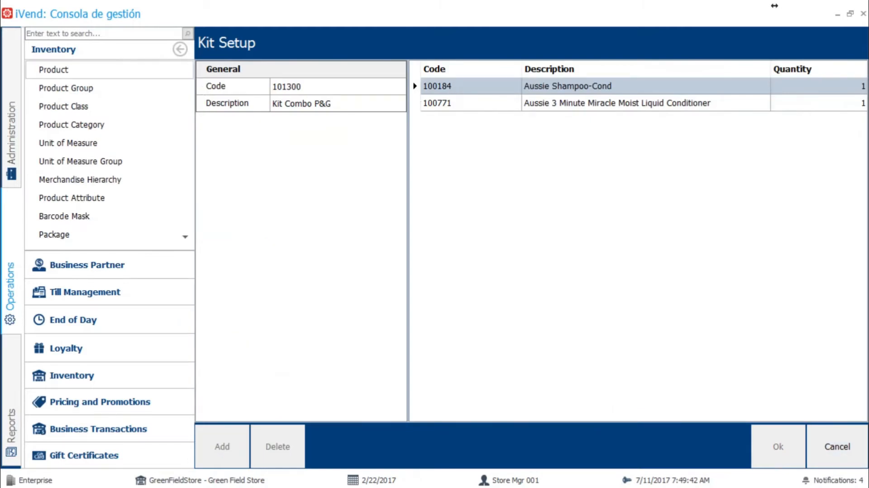
Step: Search the inventory products for component code 100184 and open the Aussie Shampoo-Cond record
left_click(53, 69)
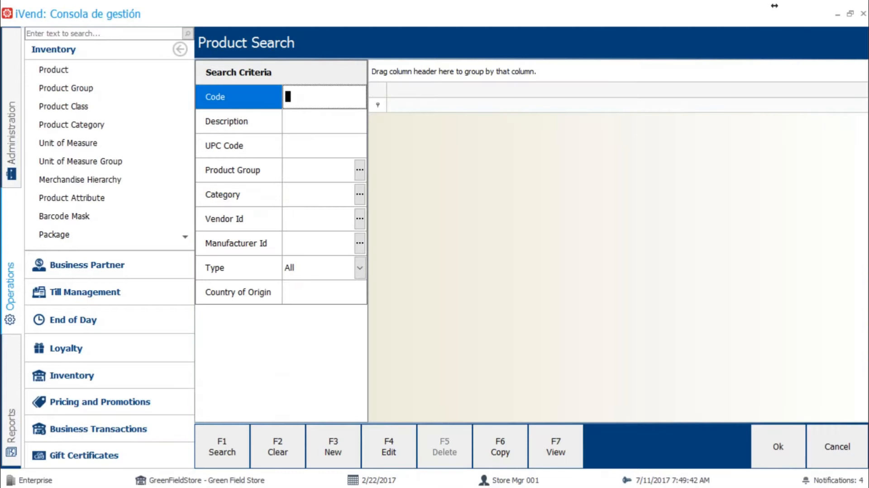
type("100184")
key("Return")
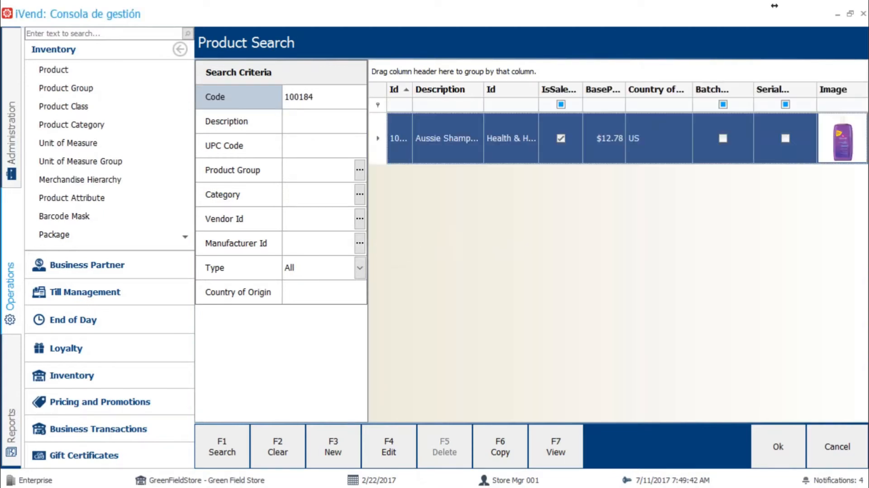
double_click(441, 144)
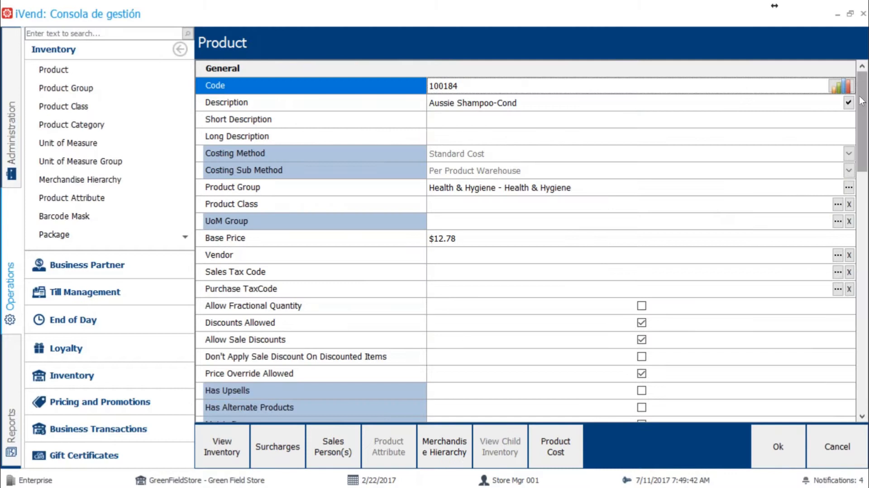
Step: Examine the shampoo component's Saleable and Purchasable settings, then return to Kit Setup without saving
left_click_drag(865, 101, 867, 183)
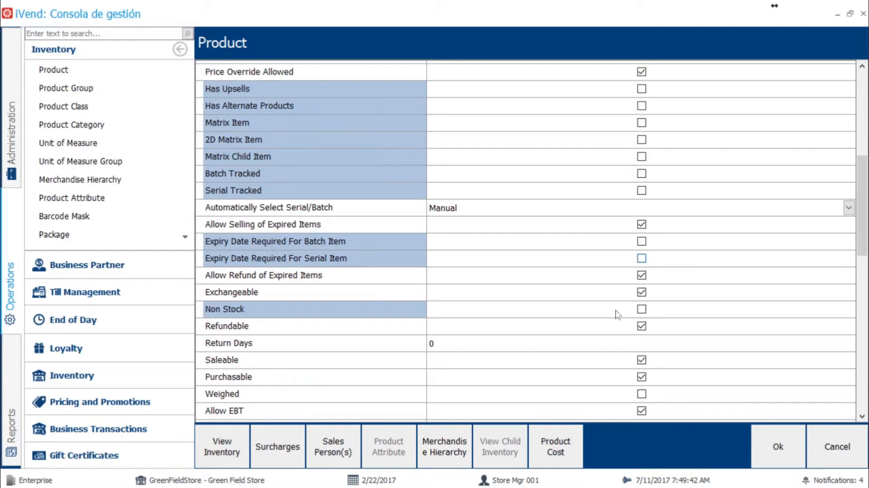
left_click_drag(865, 187, 865, 209)
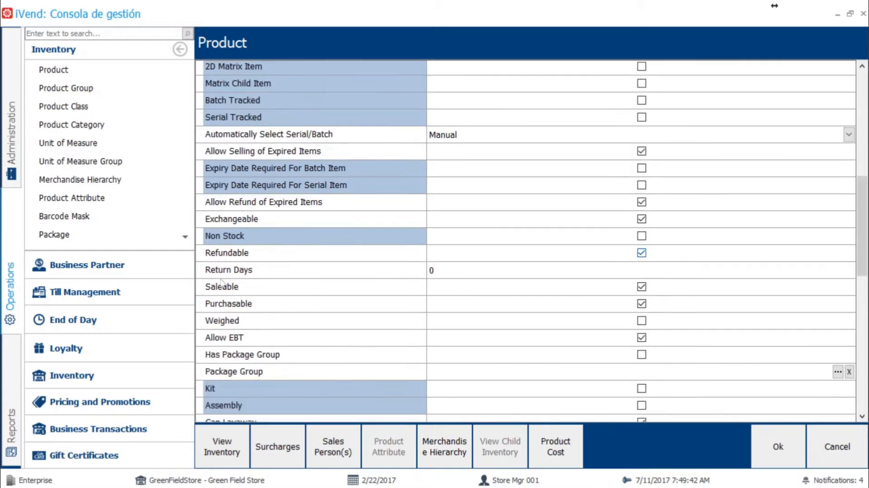
left_click(274, 289)
left_click(264, 307)
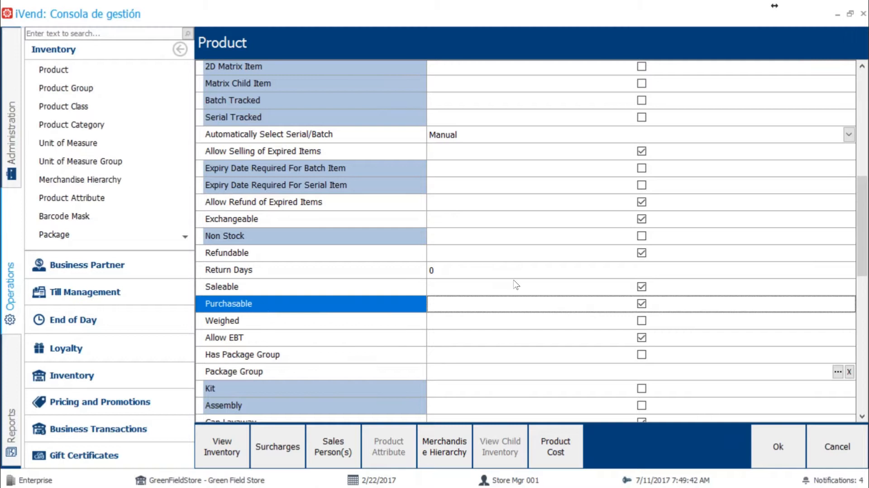
left_click(838, 446)
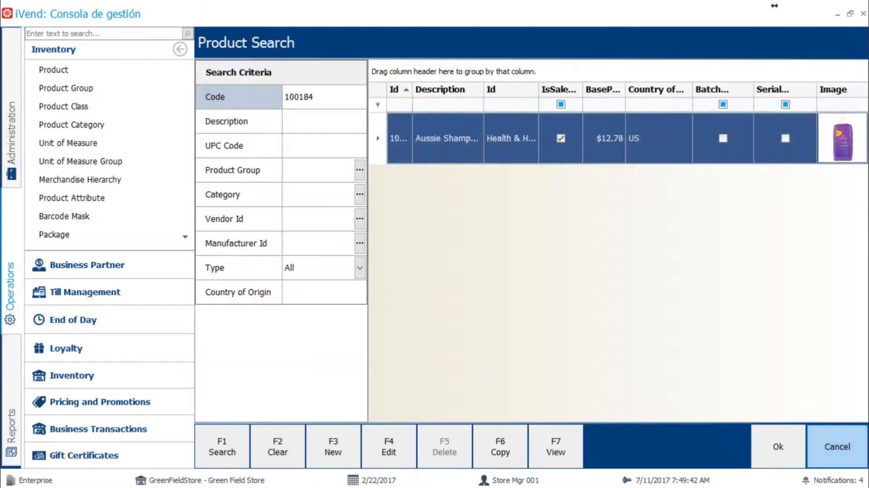
left_click(837, 447)
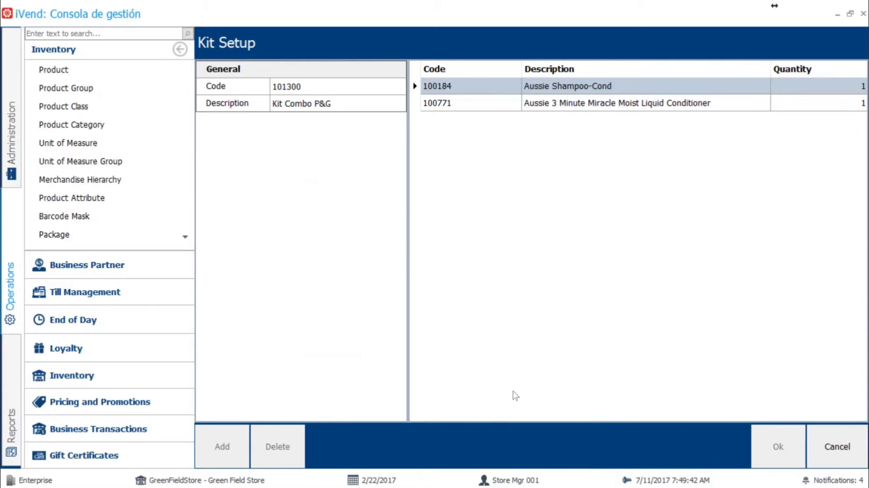
Step: Switch to the iVend Retail point of sale and open the Kit Build/Break operation
key("alt+Tab")
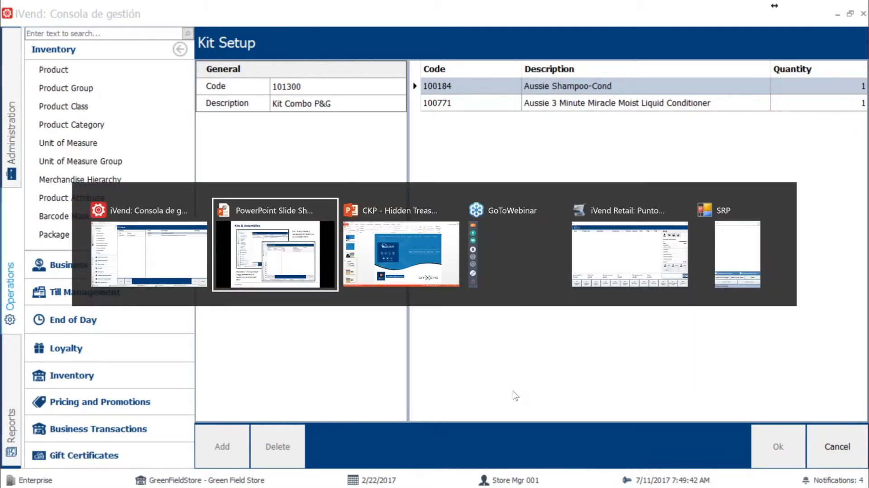
key("Tab")
key("Tab")
key("Tab")
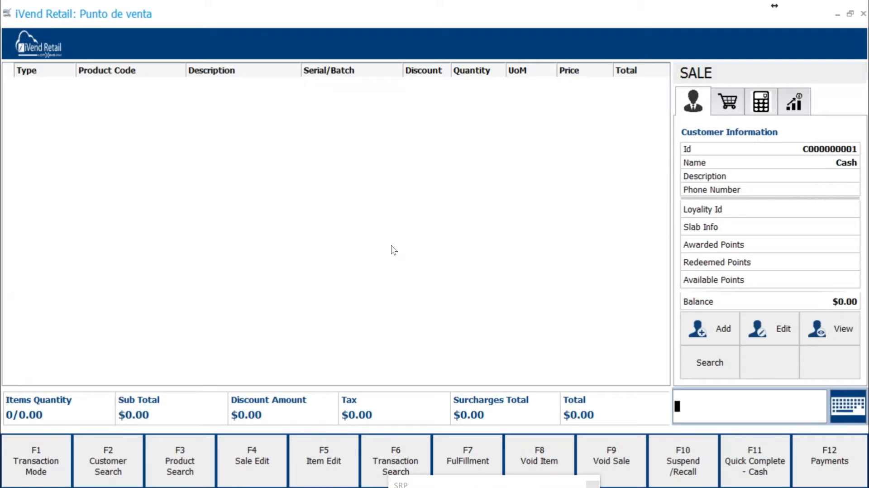
left_click(38, 49)
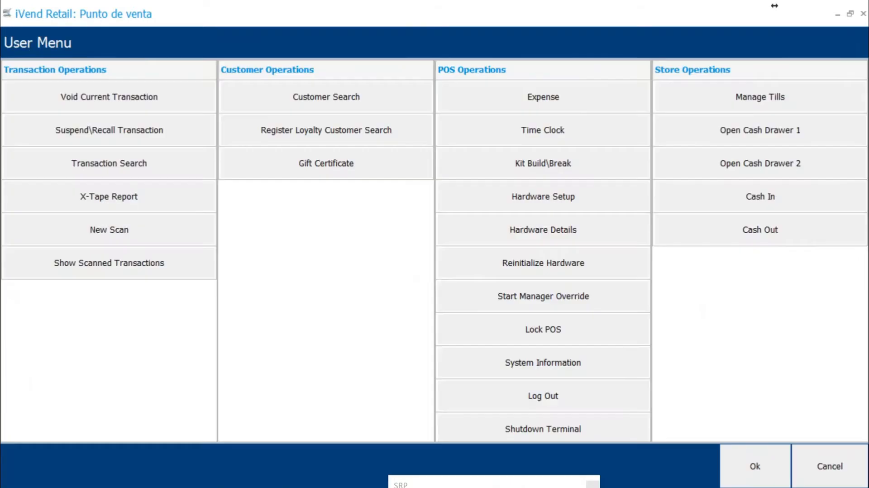
left_click(547, 163)
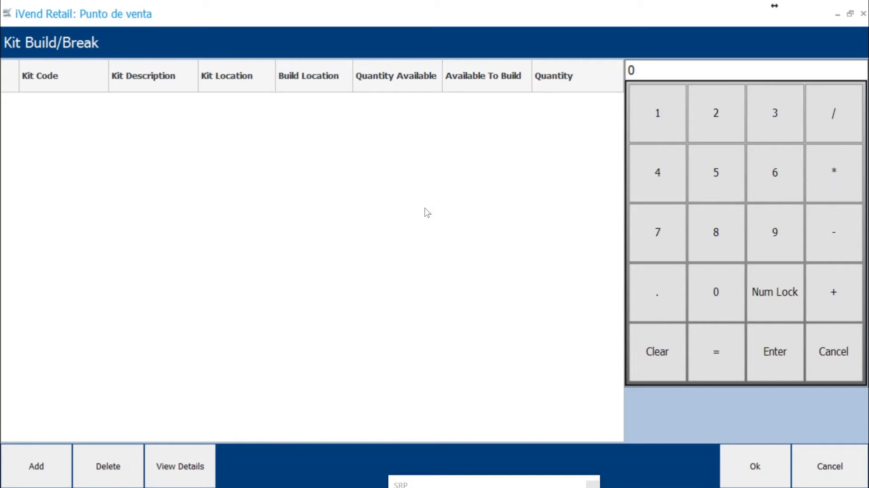
Step: Add kit 101300 Kit Combo P&G with quantity 1 and confirm building it
left_click(36, 466)
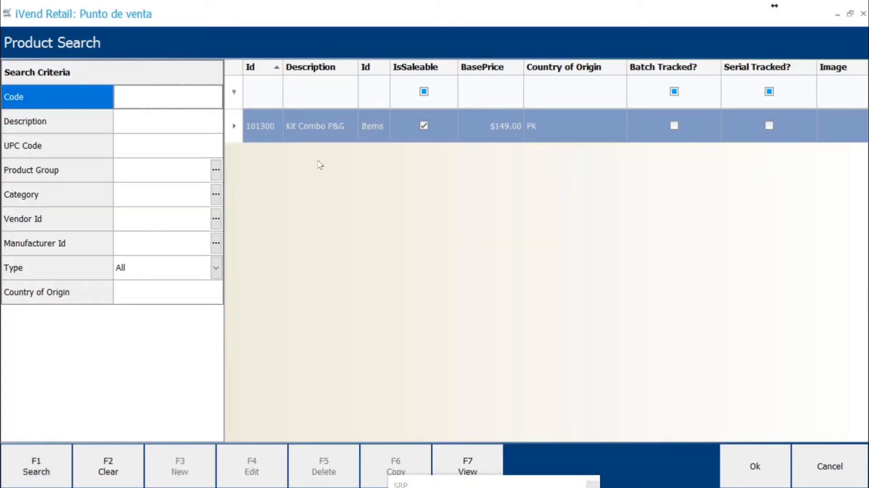
double_click(335, 130)
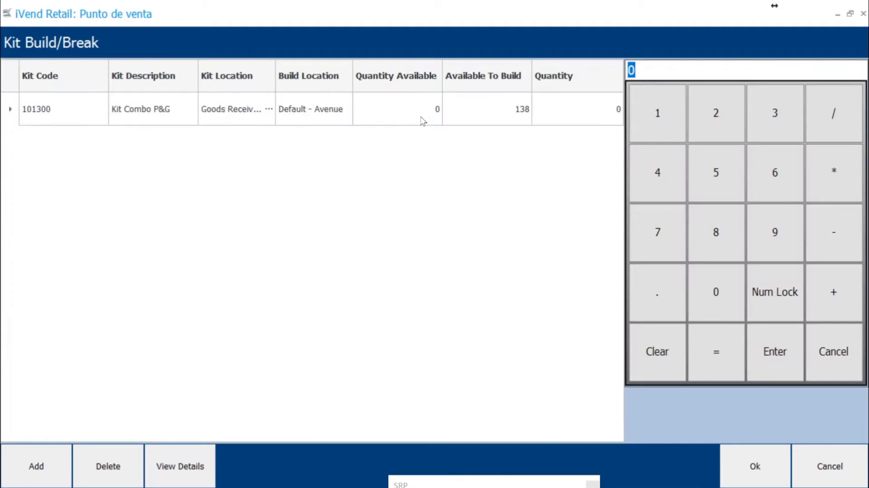
type("1")
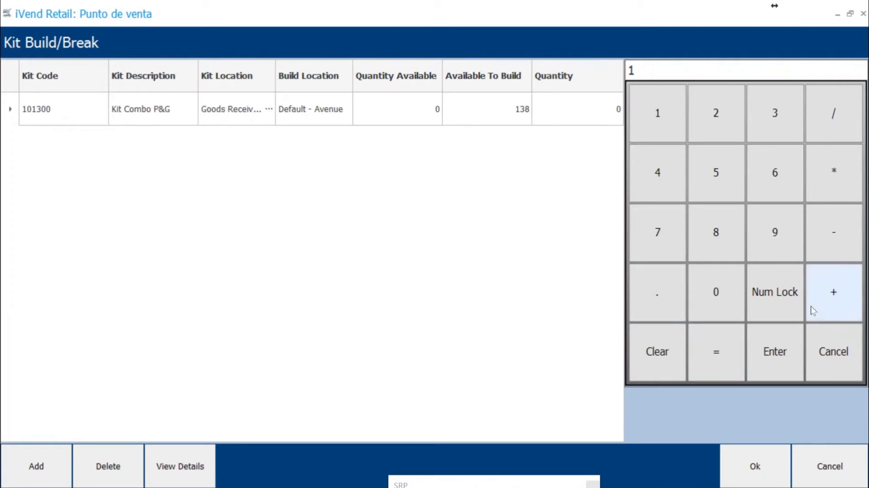
left_click(776, 355)
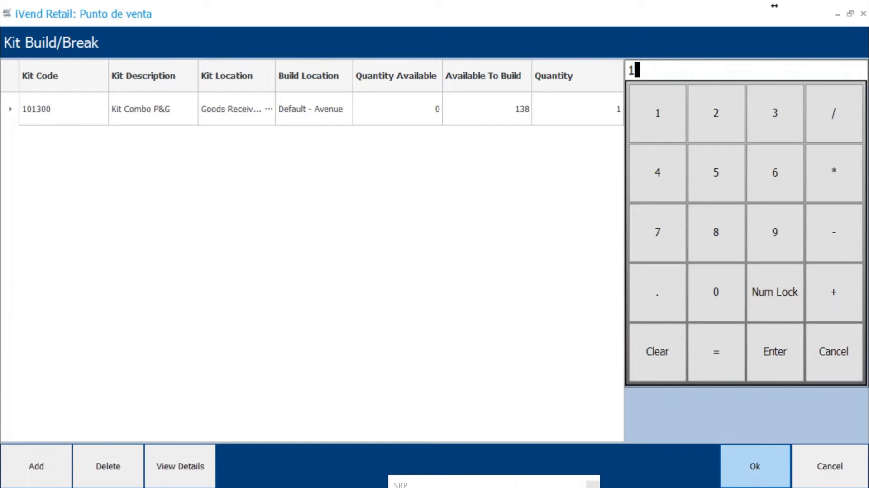
left_click(754, 472)
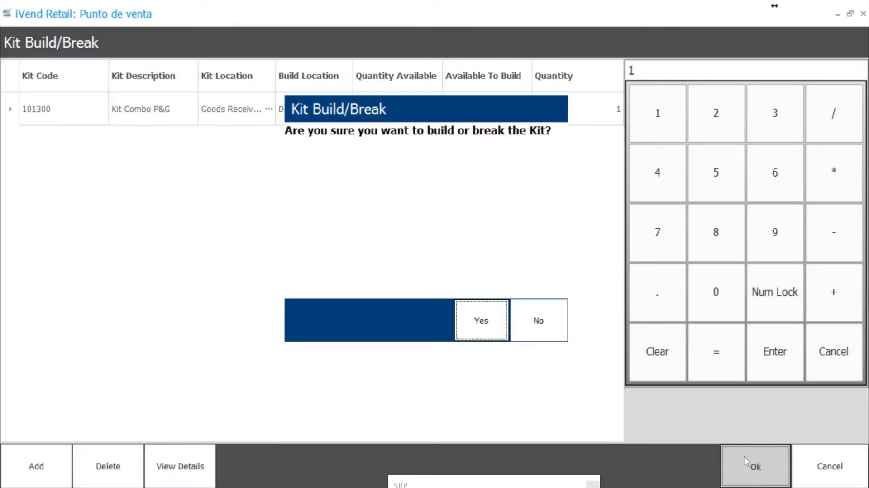
left_click(473, 326)
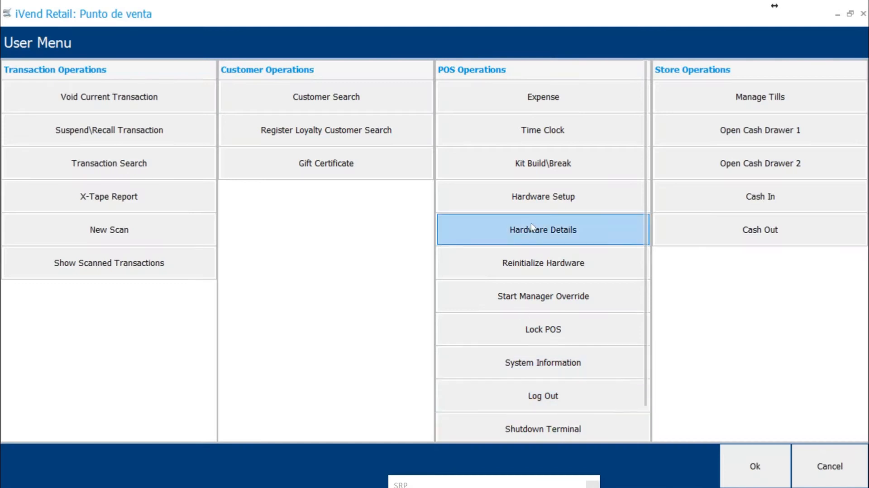
Step: Reopen the Kit Build/Break operation and add kit 101300 Kit Combo P&G to it
left_click(539, 168)
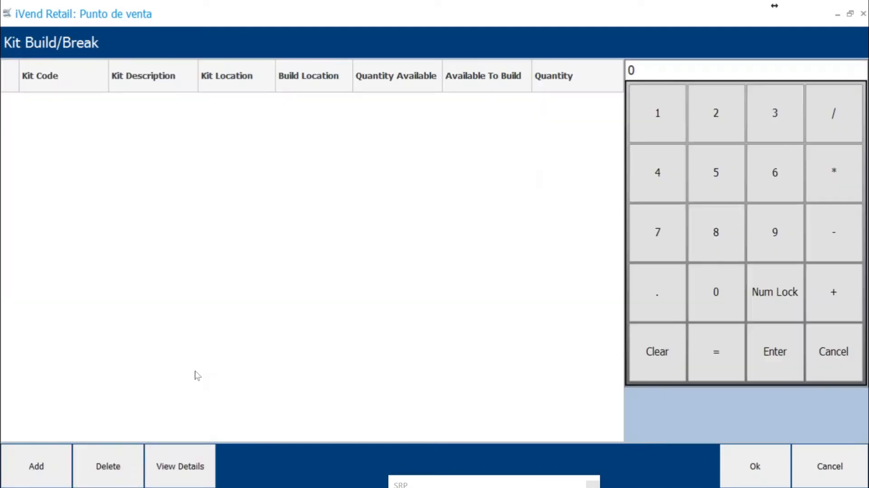
left_click(34, 467)
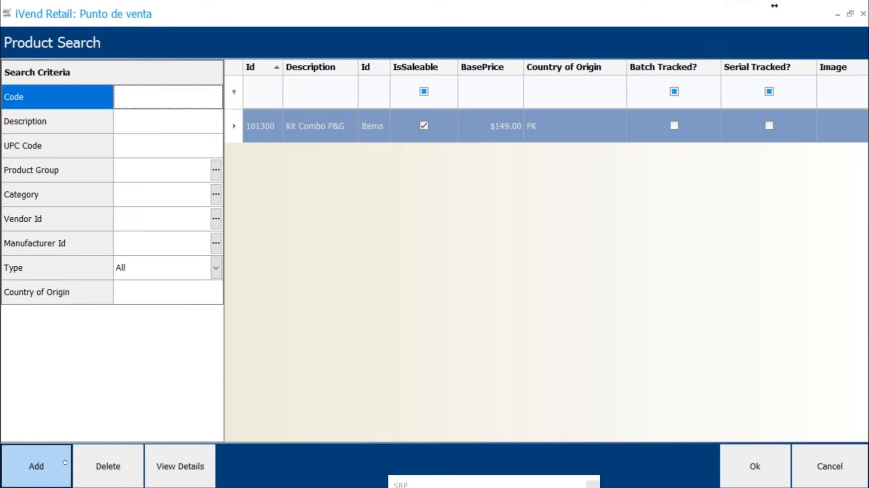
double_click(314, 118)
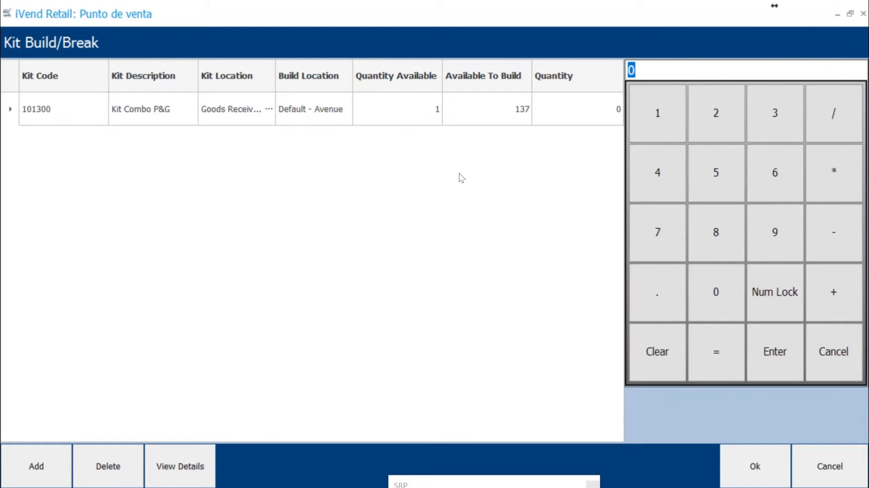
Step: Set the quantity of kit 101300 to -1 and confirm breaking the kit
key("super+space")
key("super+space")
type("-1")
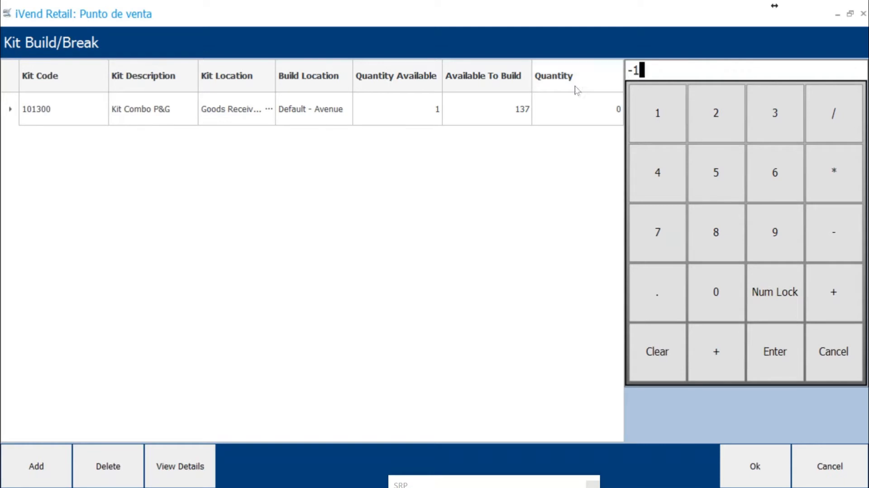
left_click(775, 360)
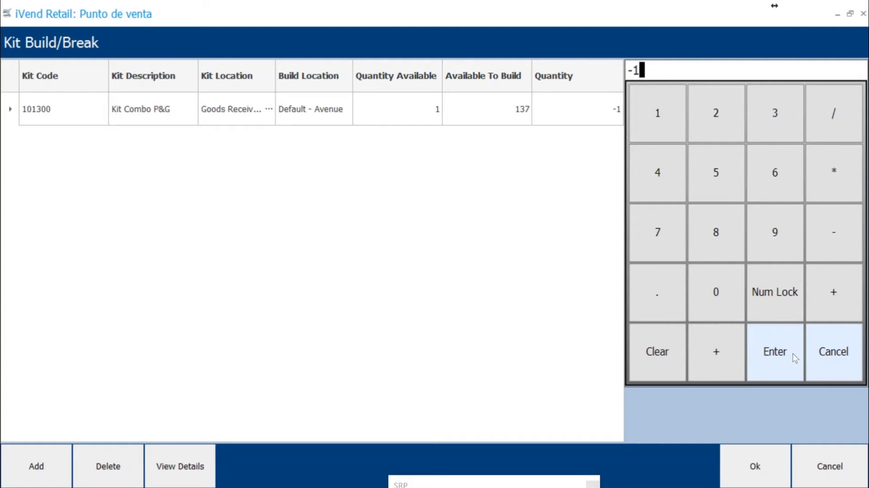
left_click(754, 468)
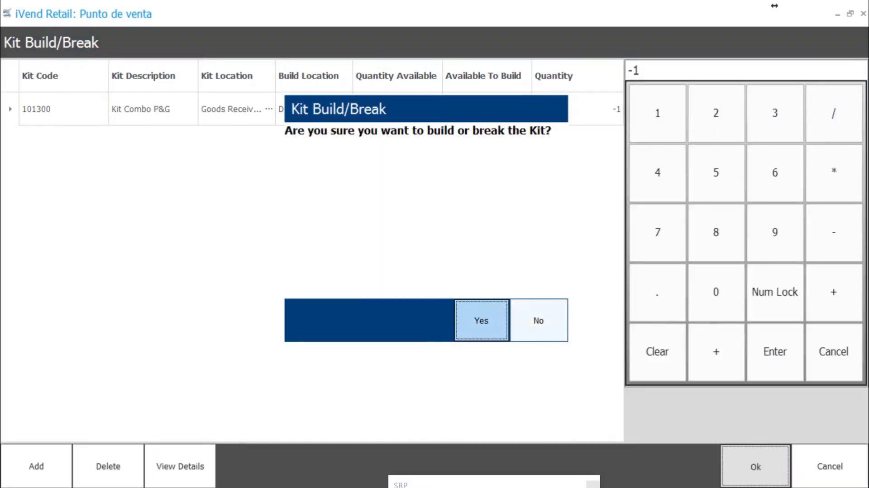
left_click(476, 320)
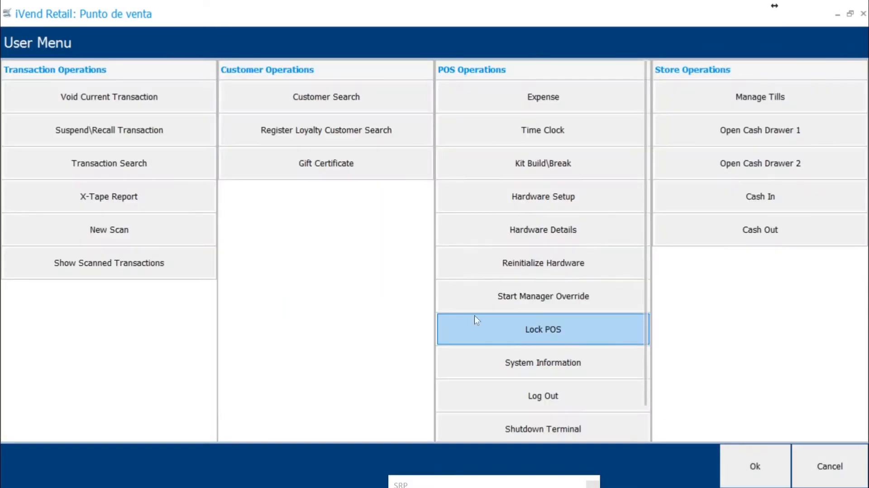
Step: Check the stock and buildable quantities of kit 101300 in Kit Build/Break, then return to the sale screen without saving
left_click(539, 164)
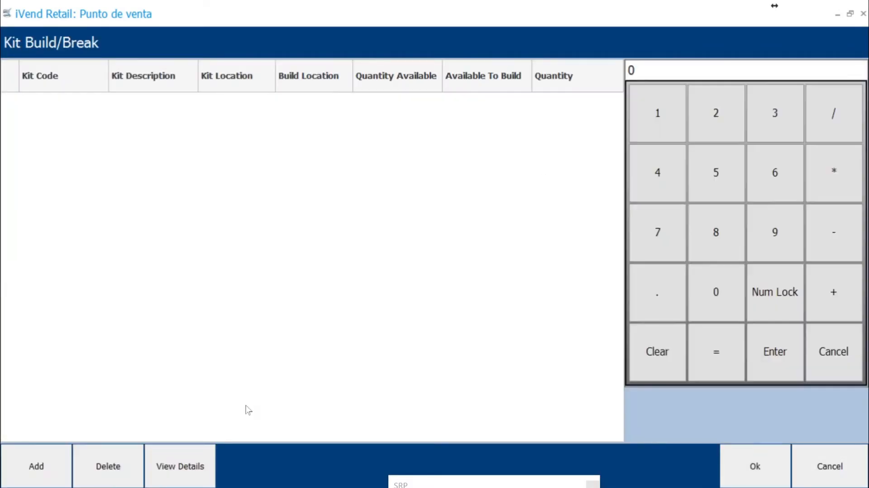
left_click(34, 466)
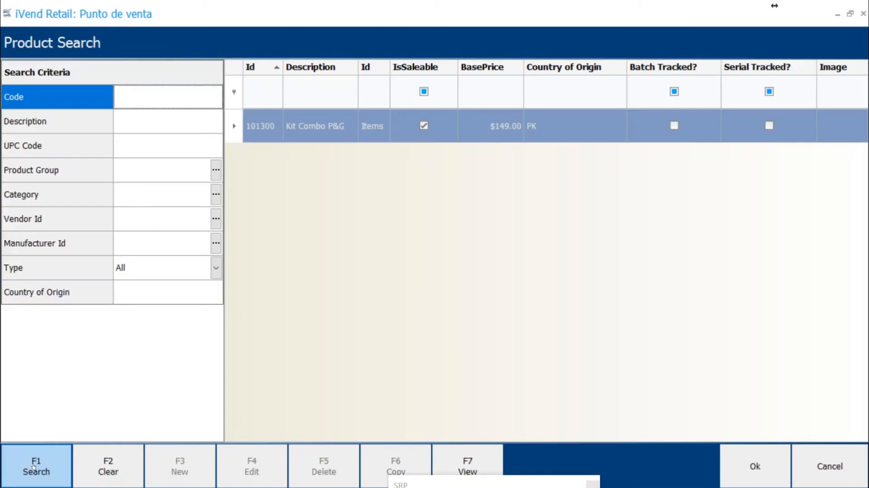
double_click(317, 120)
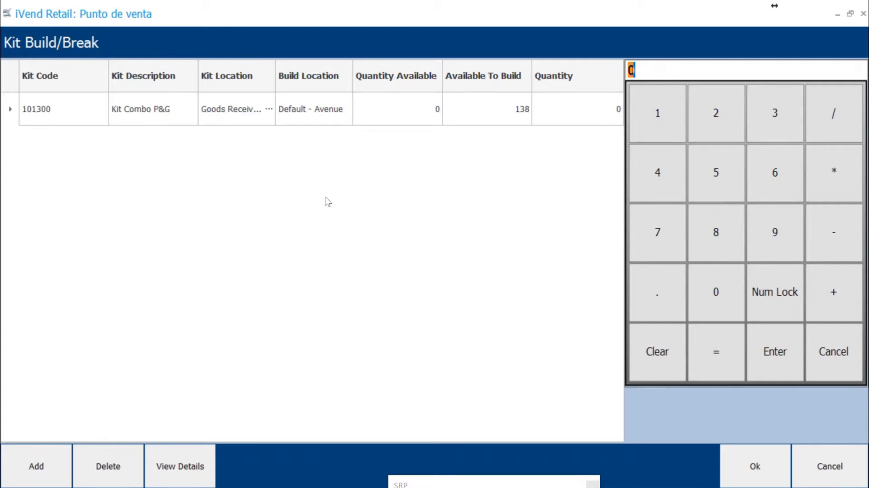
left_click(825, 469)
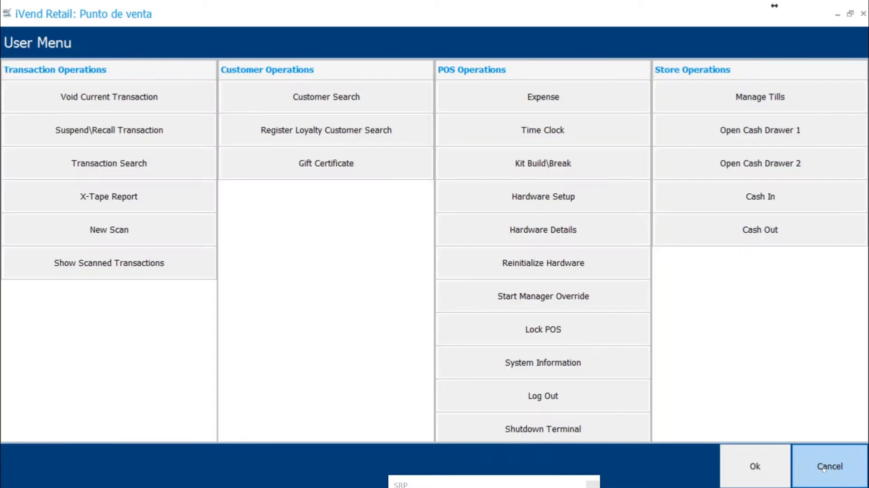
left_click(825, 466)
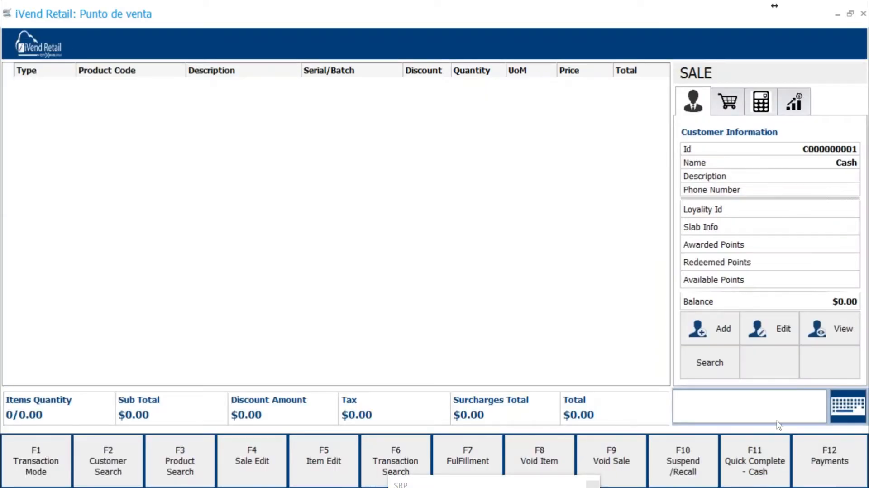
Step: Enter product 101300 Kit Combo P&G in the sale, then void the whole sale
key("alt+Tab")
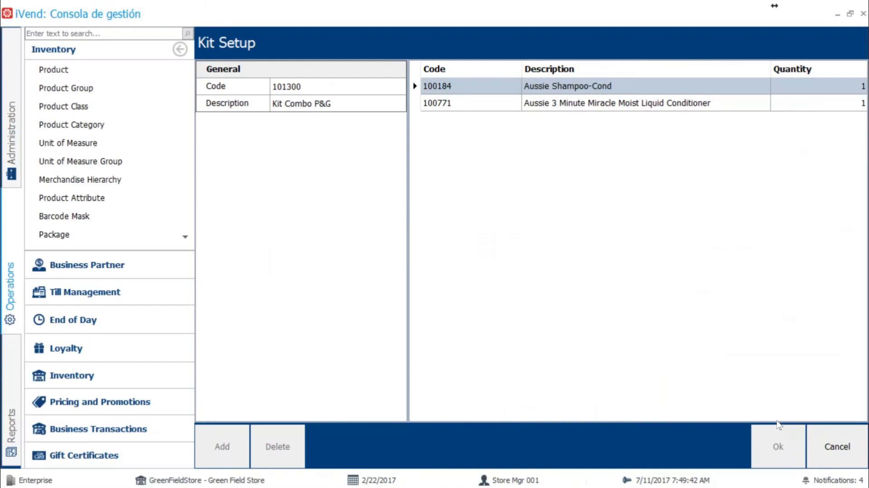
key("alt+Tab")
type("101300")
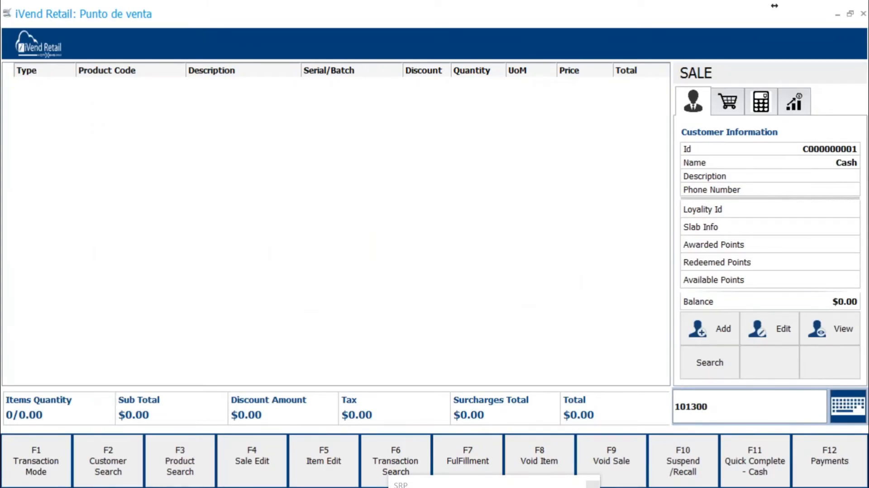
key("Return")
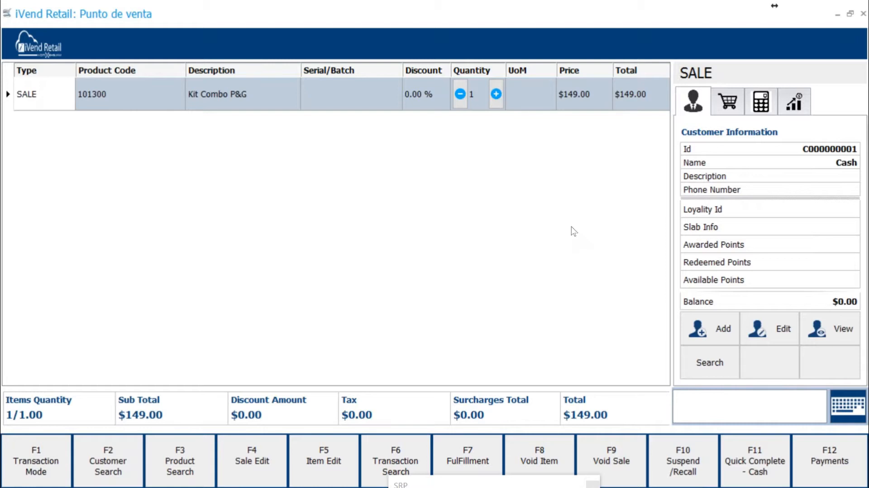
left_click(611, 458)
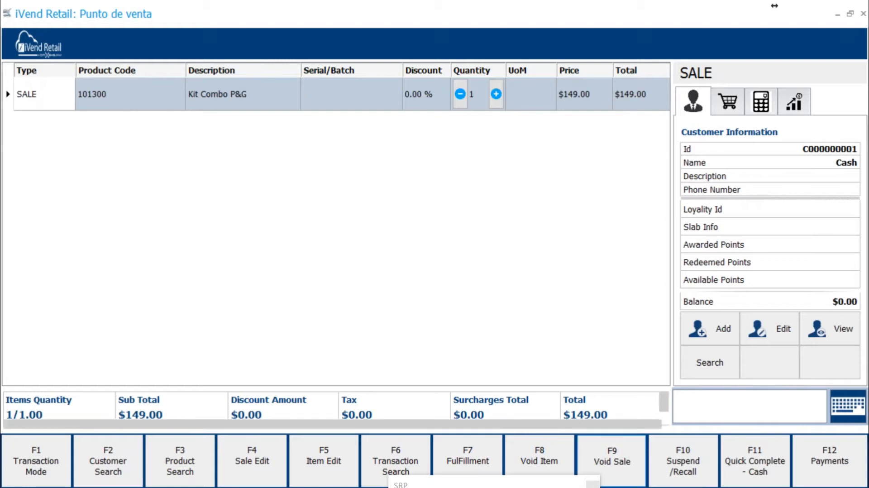
key("Return")
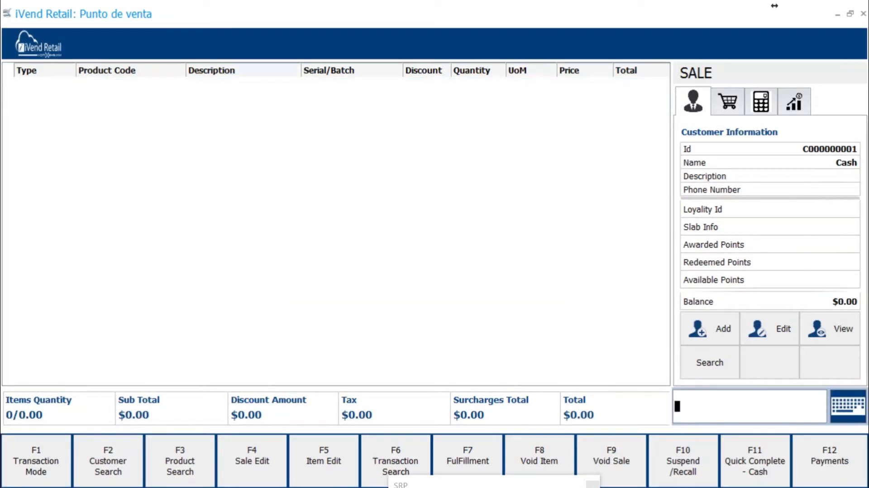
Step: Switch to the iVend management console and leave Kit Setup without saving
key("alt+Tab")
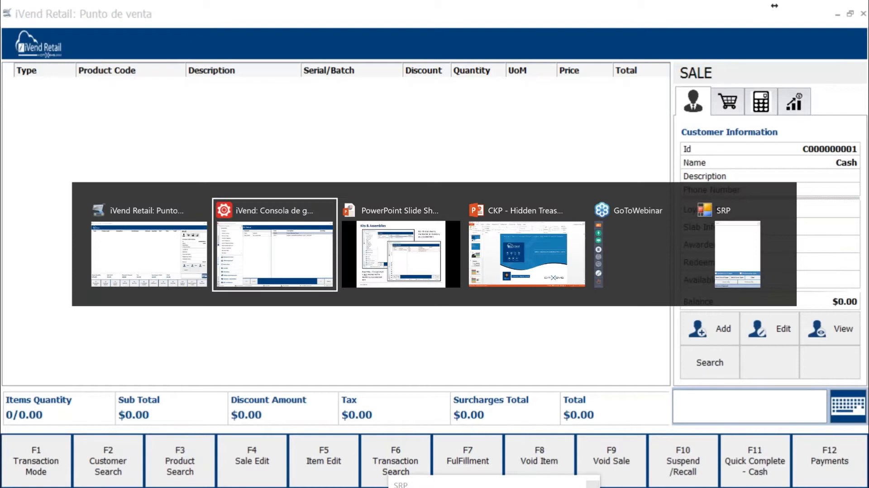
key("alt+Tab")
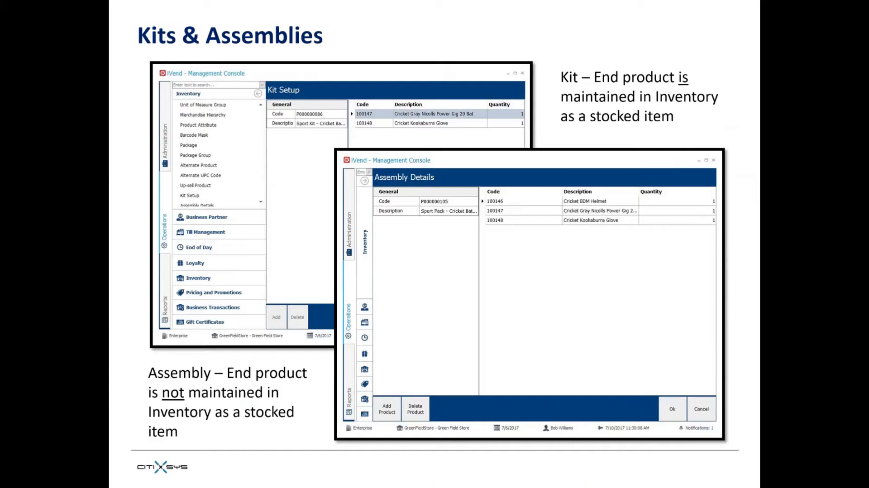
key("alt+Tab")
key("alt+Tab")
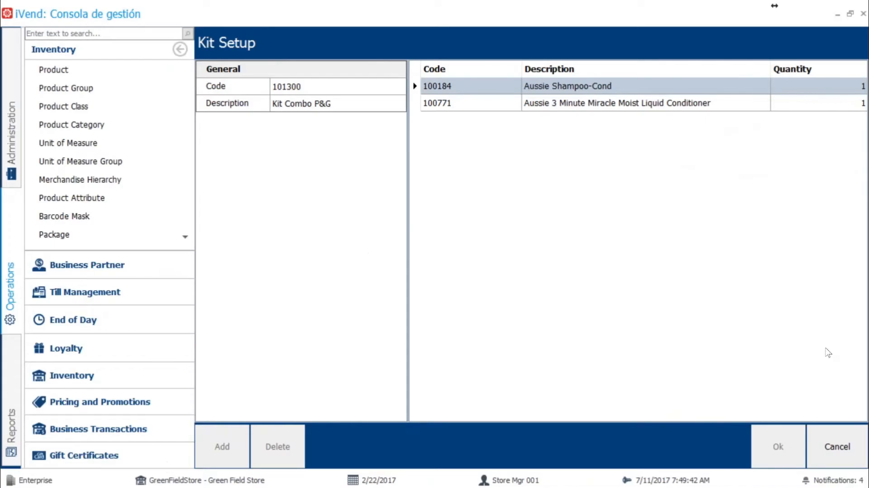
left_click(845, 451)
left_click(838, 448)
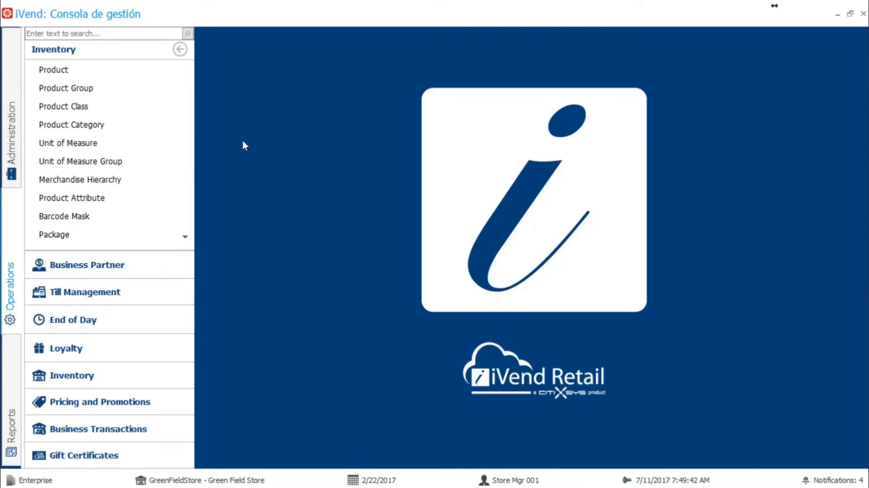
Step: Search the Assembly Details base products without criteria and open assembly 101400 Coffee Americano 8oz
scroll(120, 139, "down", 2)
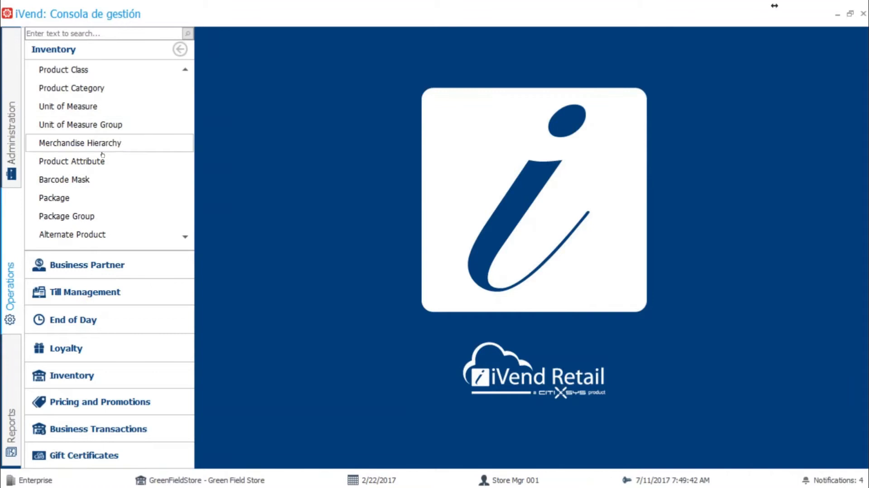
scroll(95, 166, "down", 3)
scroll(96, 169, "down", 2)
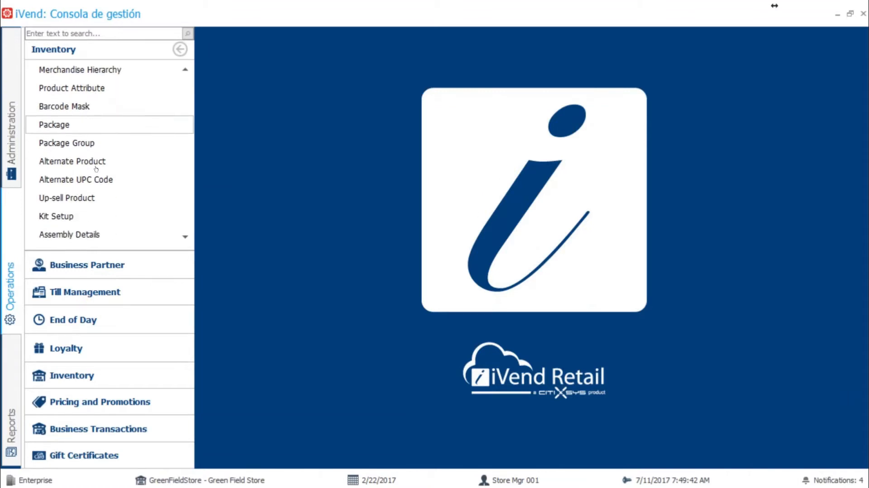
left_click(81, 215)
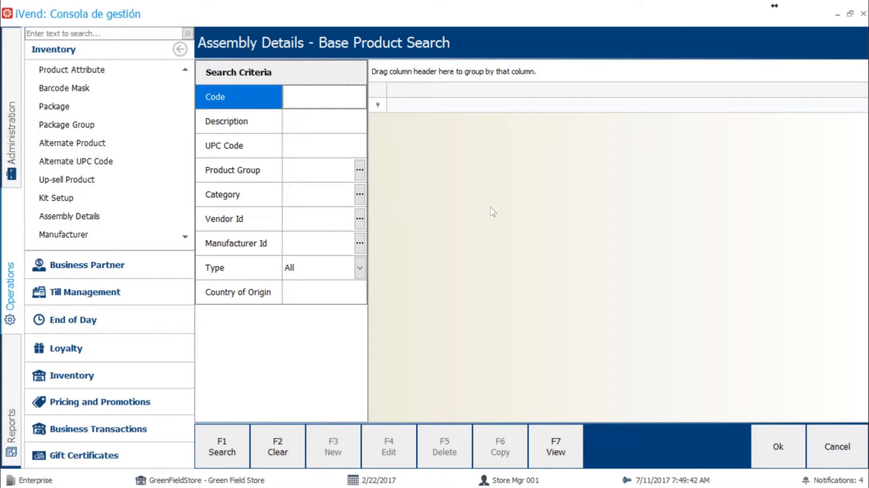
left_click(222, 446)
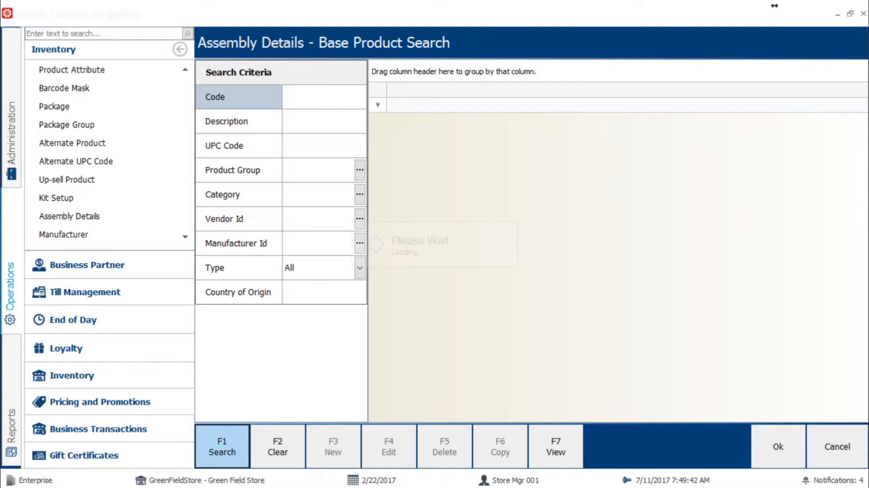
left_click_drag(415, 89, 435, 86)
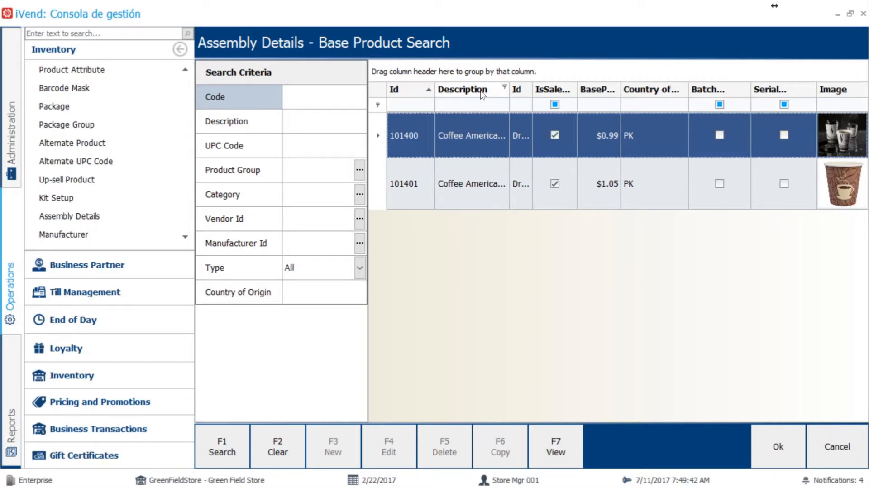
left_click_drag(510, 89, 524, 89)
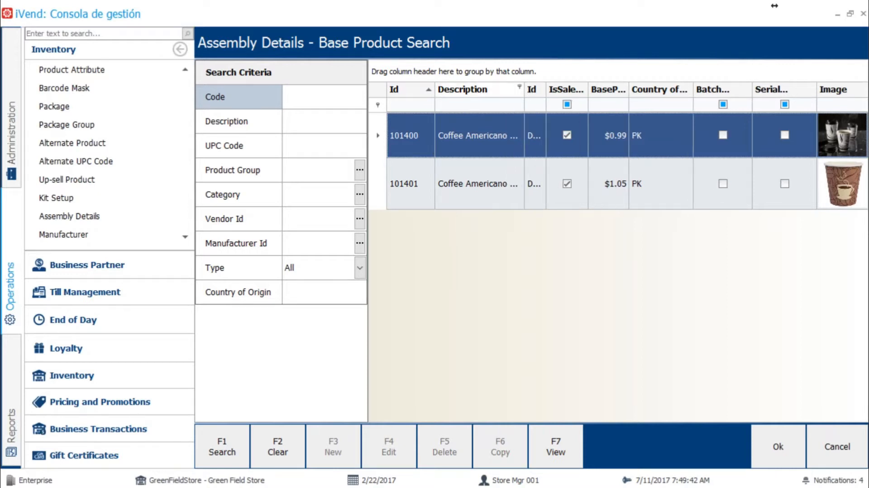
double_click(461, 137)
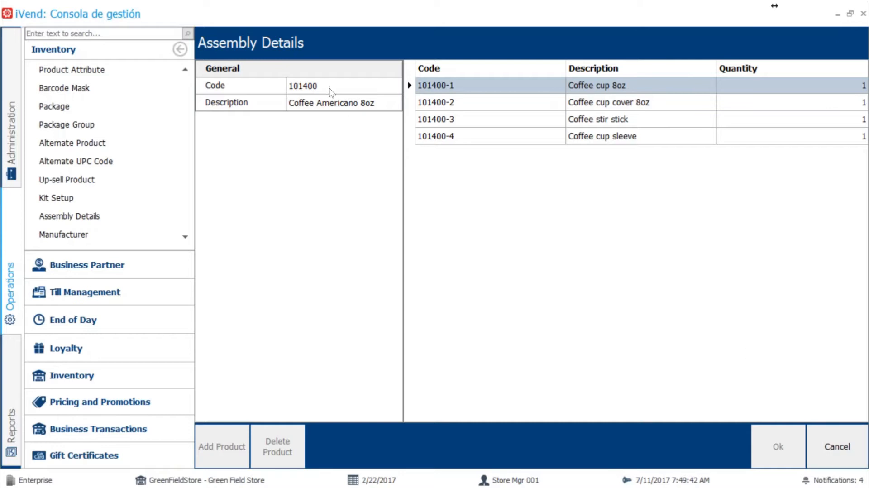
Step: Search the inventory products for code 101400 and open the Coffee Americano 8oz record
scroll(100, 123, "up", 3)
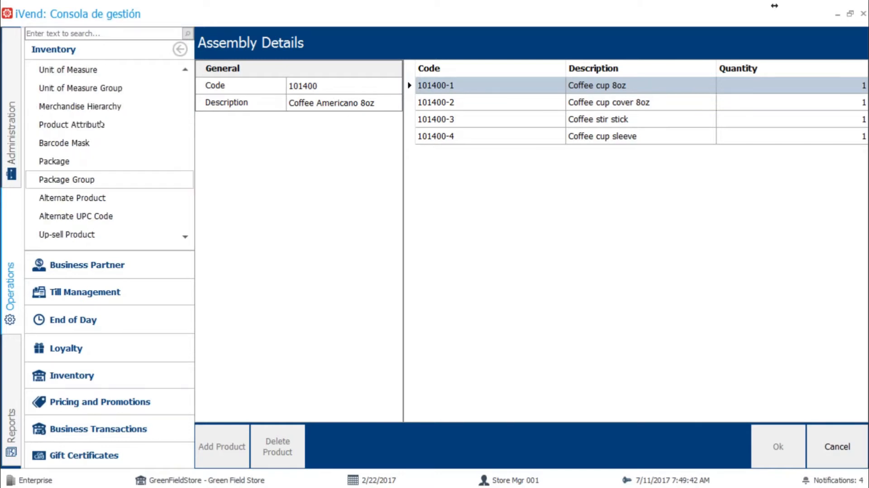
left_click(72, 70)
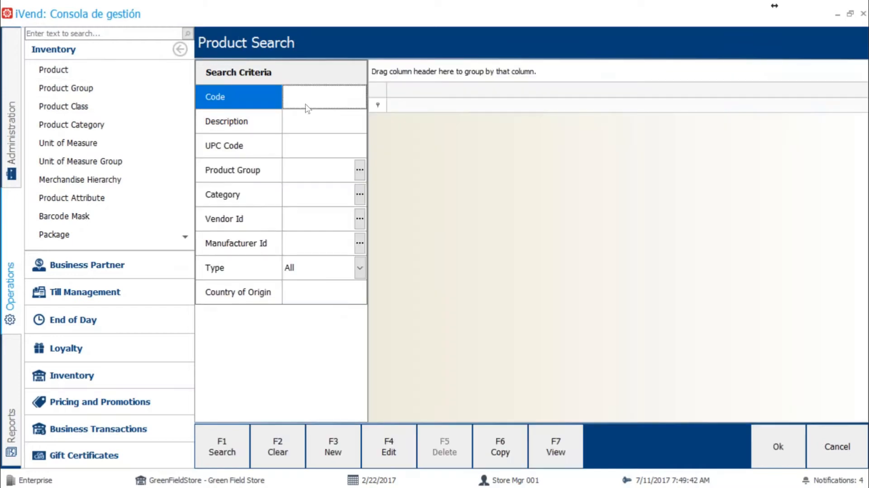
type("101400")
key("Return")
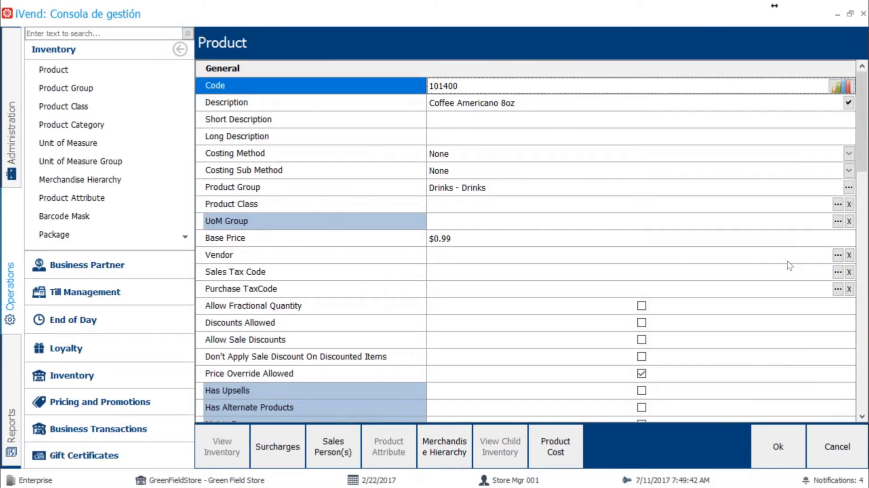
Step: Examine the Assembly, Saleable and Purchasable settings of the Coffee Americano 8oz product
left_click_drag(862, 120, 862, 258)
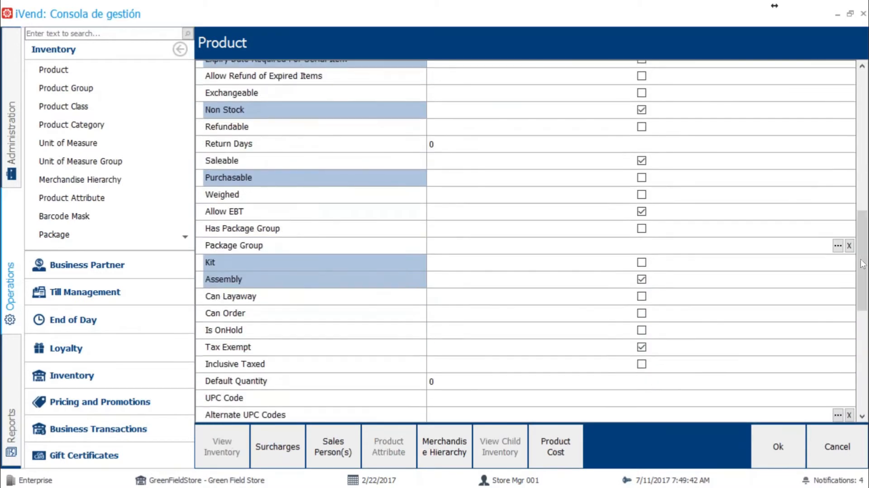
left_click(343, 280)
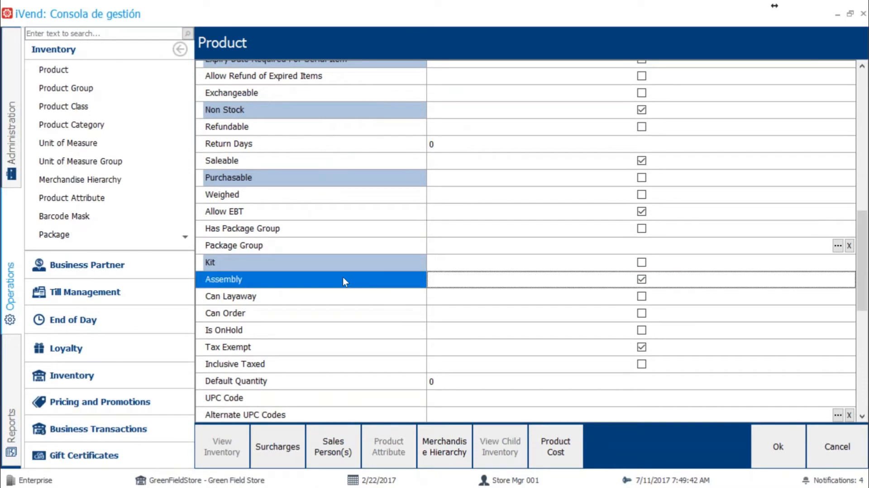
left_click(298, 161)
left_click(295, 181)
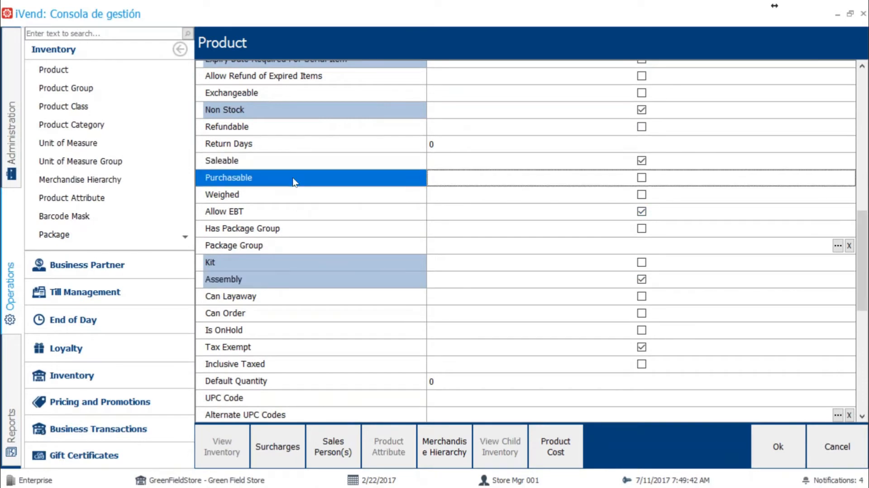
scroll(865, 243, "up", 3)
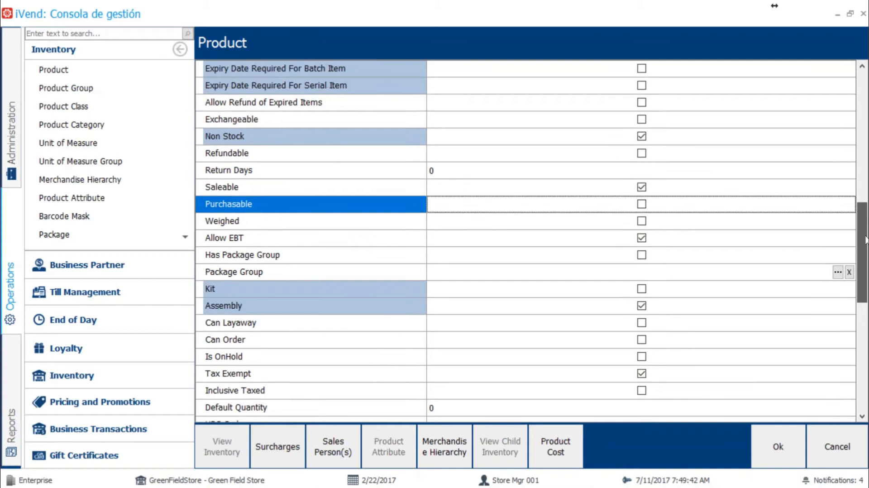
Step: Examine the Non Stock setting of the Coffee Americano 8oz product and leave its record without saving
scroll(862, 212, "up", 3)
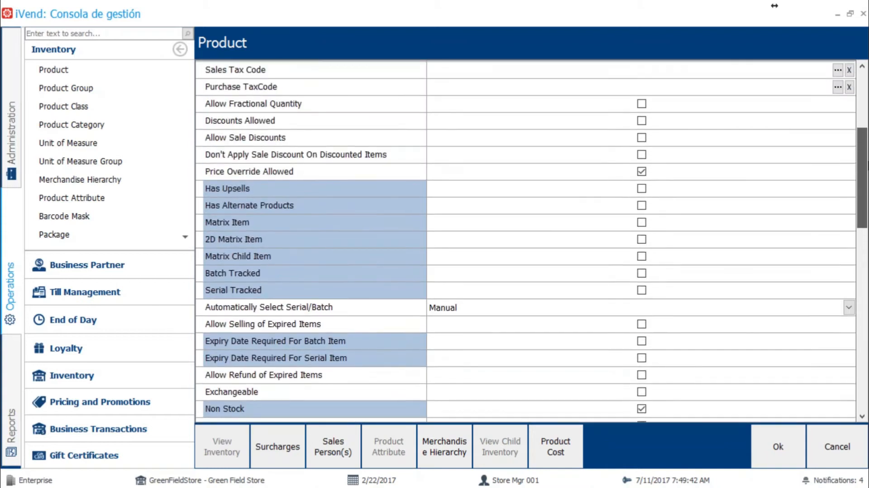
scroll(863, 213, "up", 1)
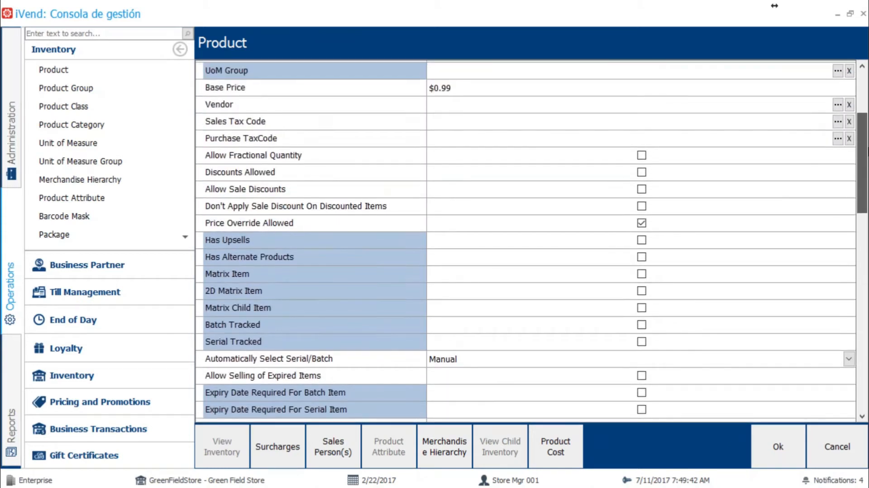
scroll(307, 386, "down", 3)
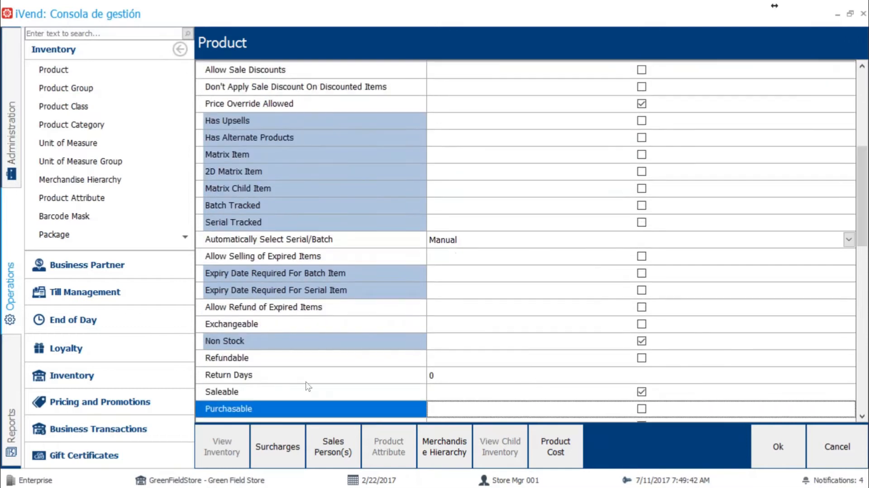
left_click(276, 339)
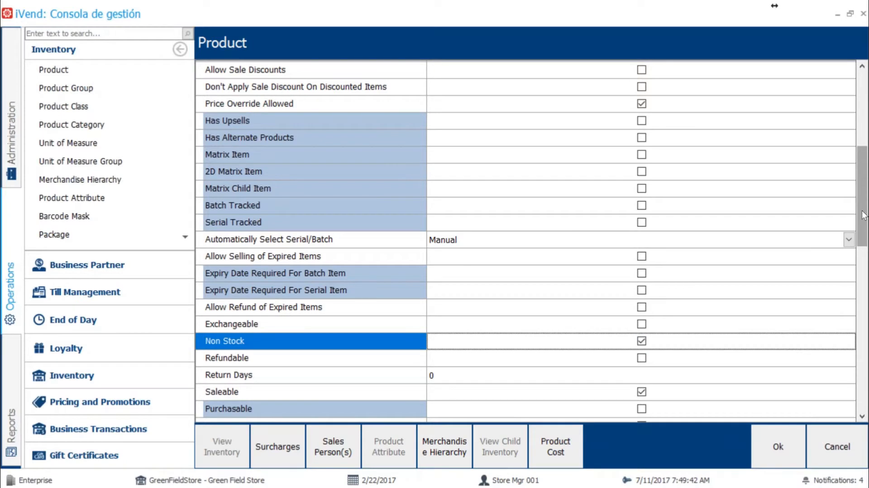
left_click(837, 447)
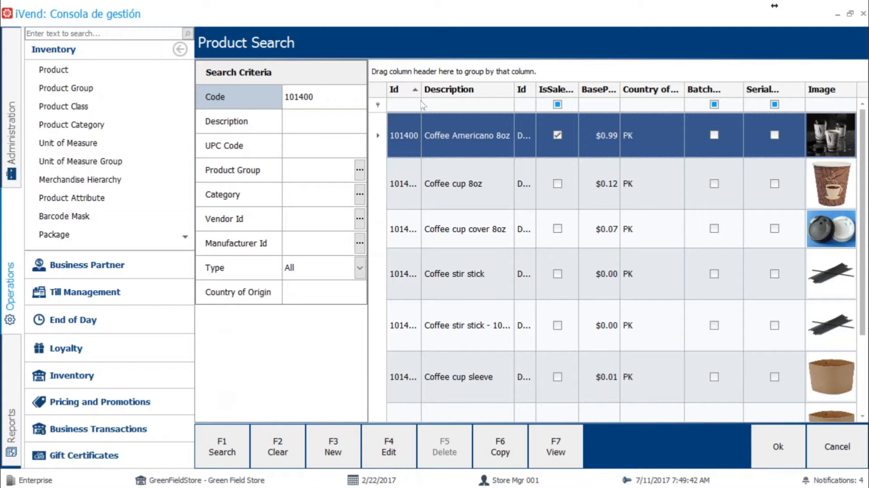
Step: Widen the product Id column, open 101400-1 Coffee cup 8oz and examine its Saleable, Purchasable and Non Stock settings
left_click_drag(421, 90, 460, 90)
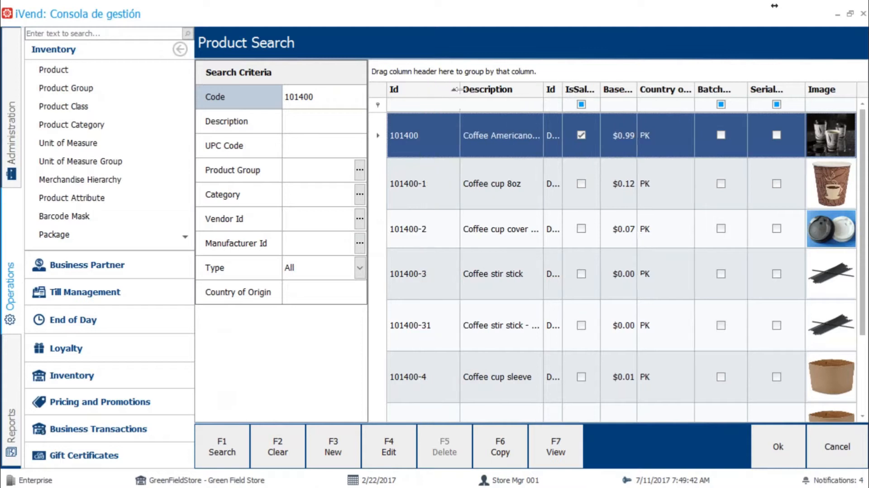
double_click(428, 195)
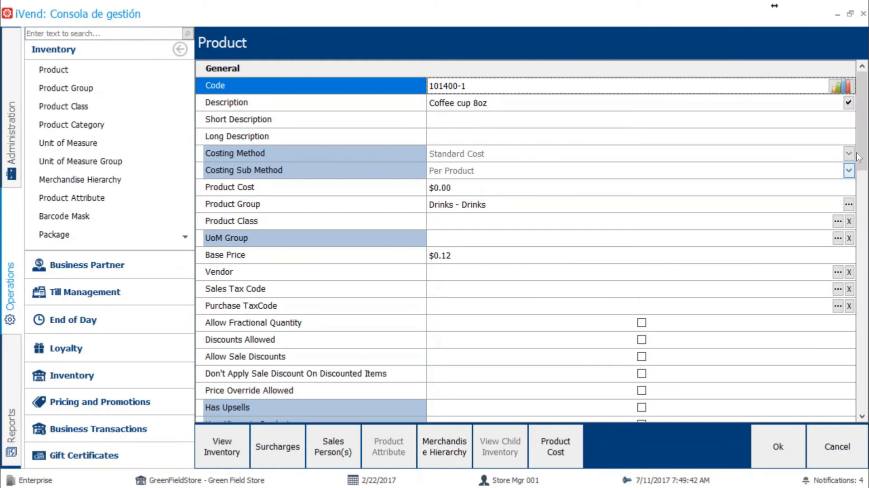
left_click_drag(864, 143, 867, 243)
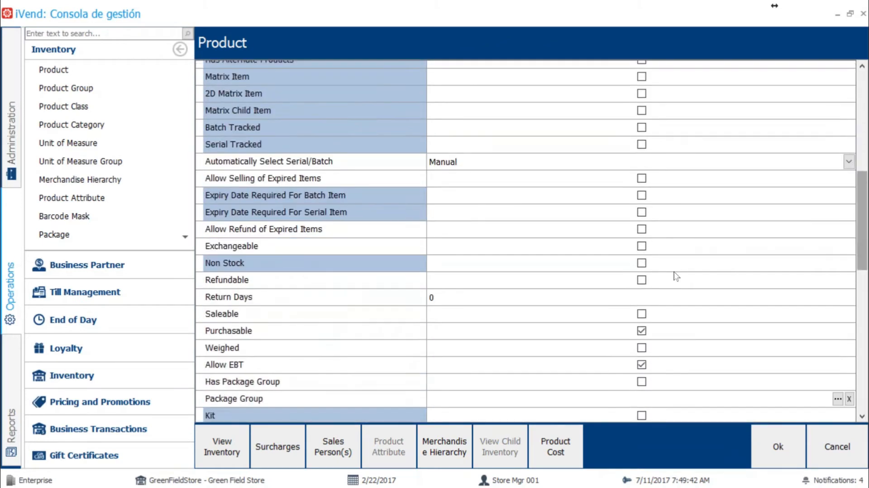
left_click(284, 319)
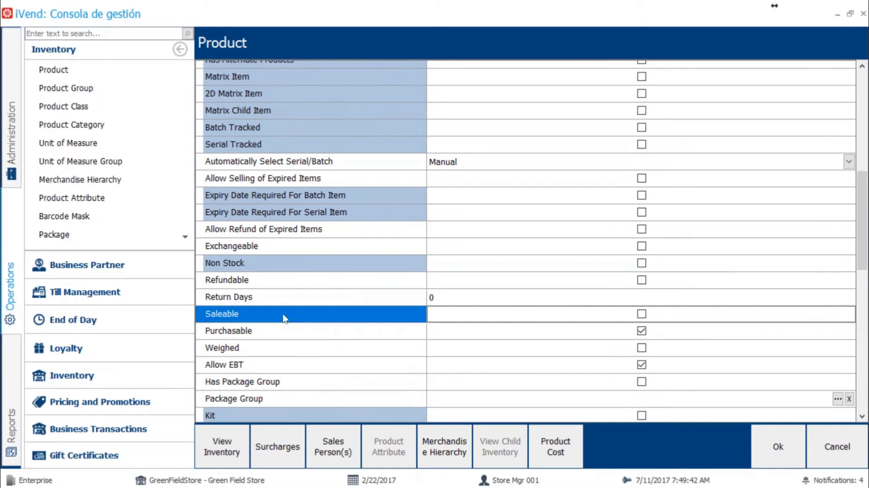
left_click(256, 333)
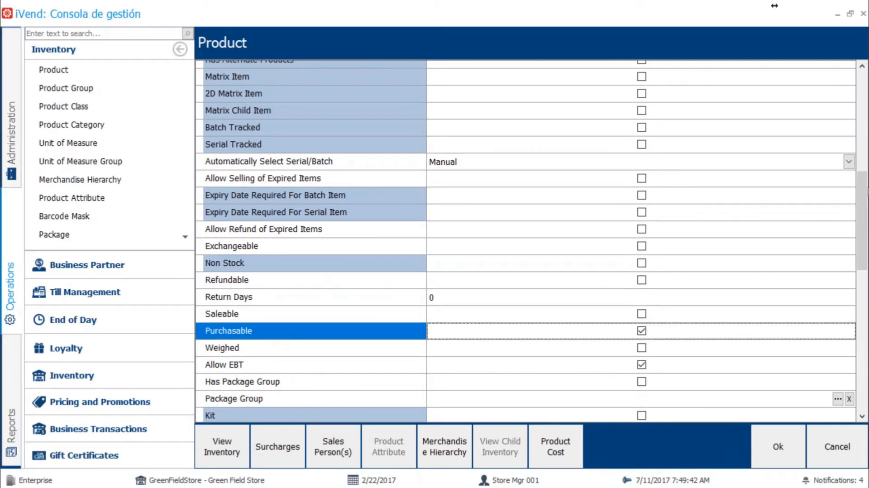
mouse_move(865, 191)
left_mouse_down()
mouse_move(868, 155)
mouse_move(868, 195)
left_mouse_up()
left_click(315, 254)
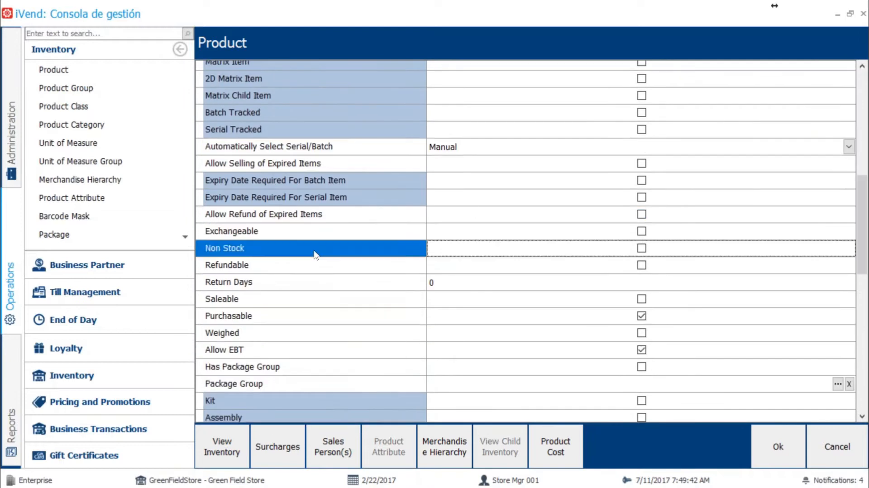
Step: Look through the remaining settings of the Coffee cup 8oz record and close it without saving
left_click_drag(865, 233, 865, 345)
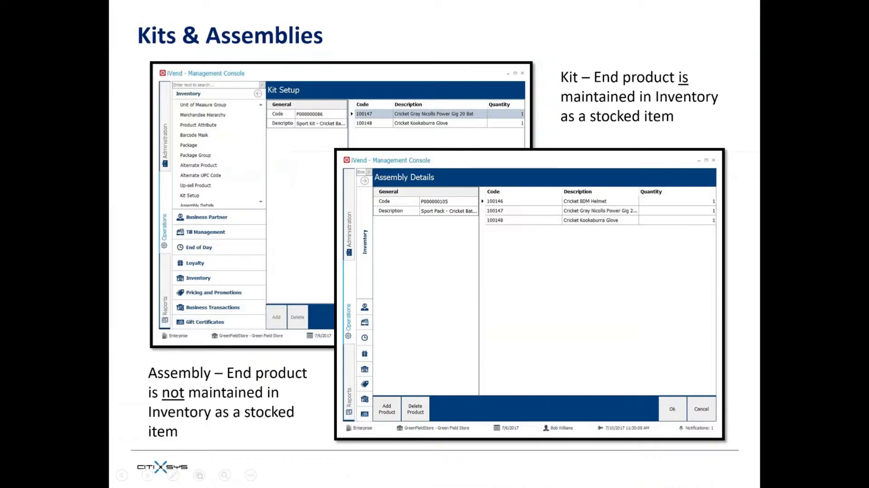
key("alt+Tab")
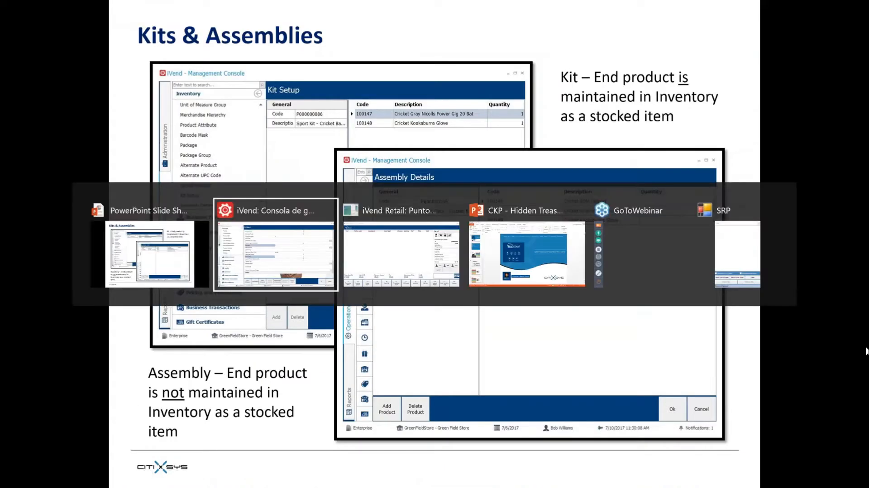
scroll(863, 335, "down", 2)
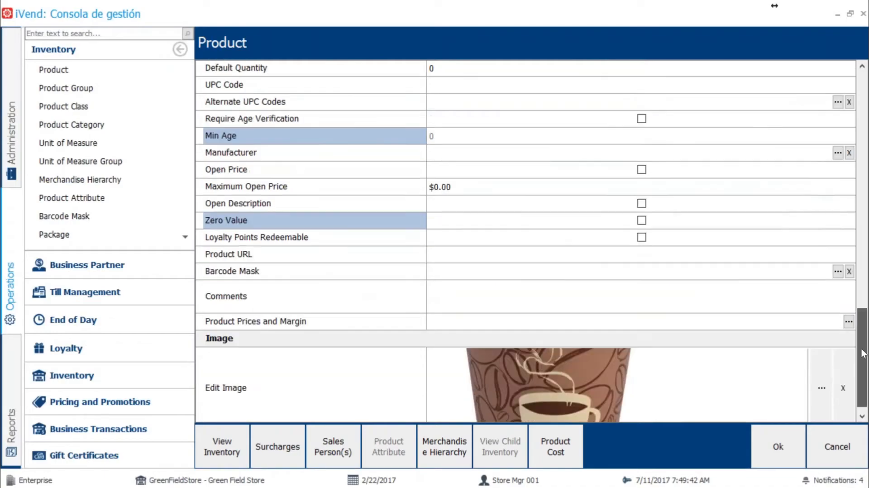
scroll(863, 344, "up", 2)
left_click(828, 447)
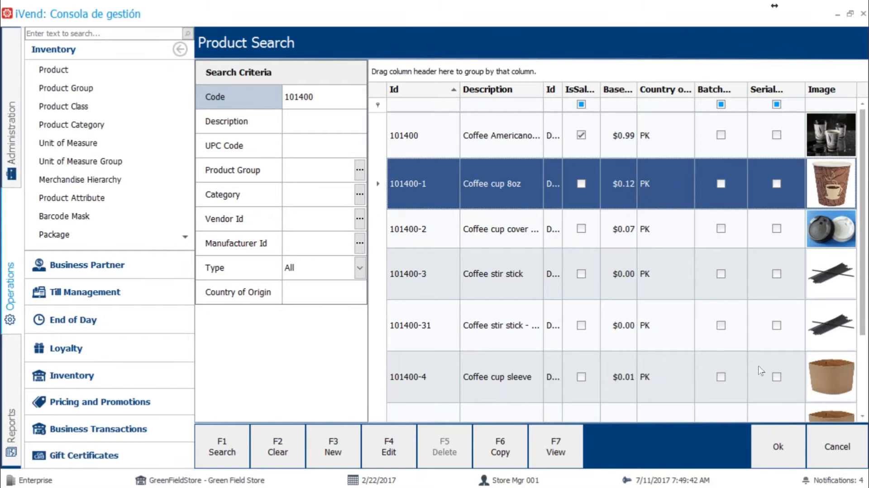
Step: Switch to the iVend Retail point of sale, search the products for "americano" and add 101400 Coffee Americano 8oz to the sale
key("alt+Tab")
key("alt+Tab")
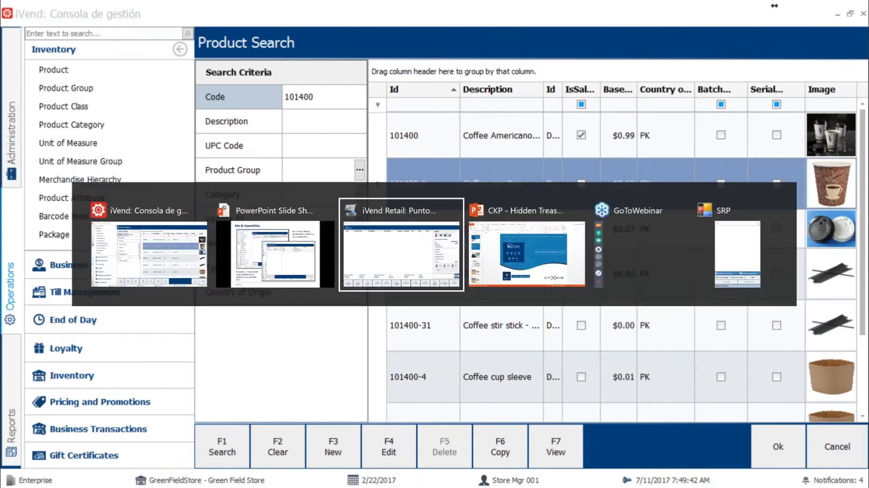
key("alt+Tab")
key("alt+Tab")
type("ameri")
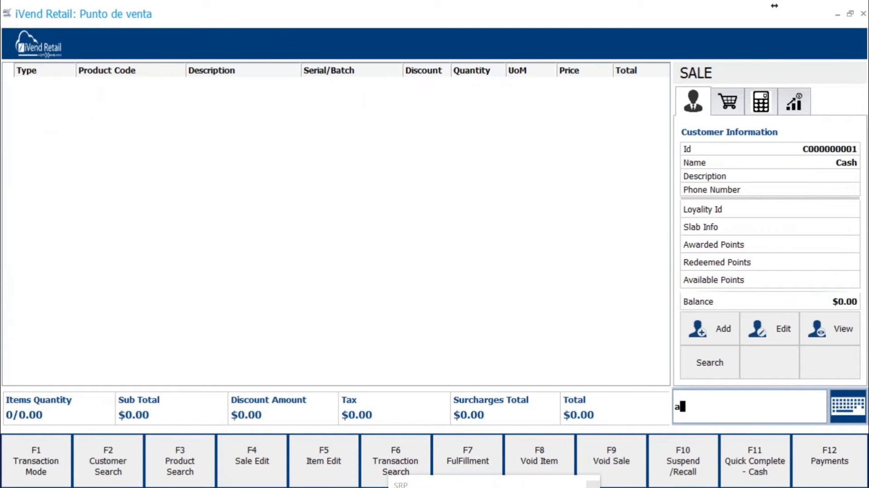
type("cano")
key("Return")
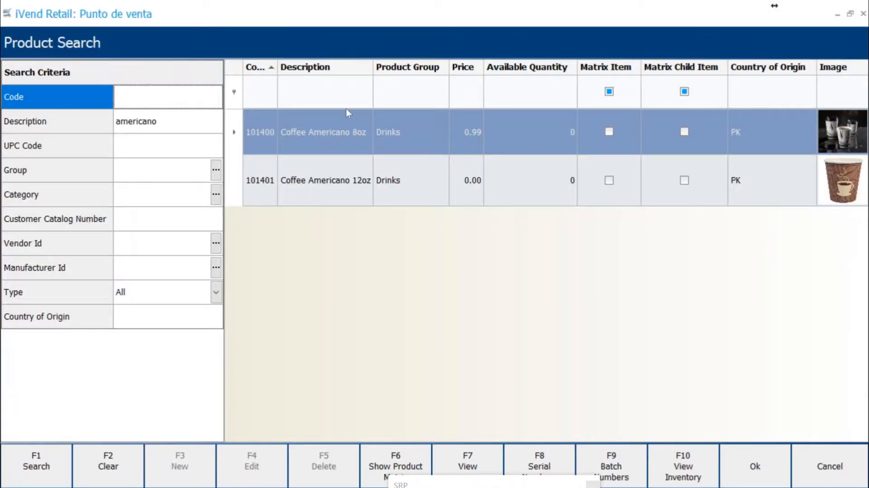
left_click_drag(278, 67, 305, 67)
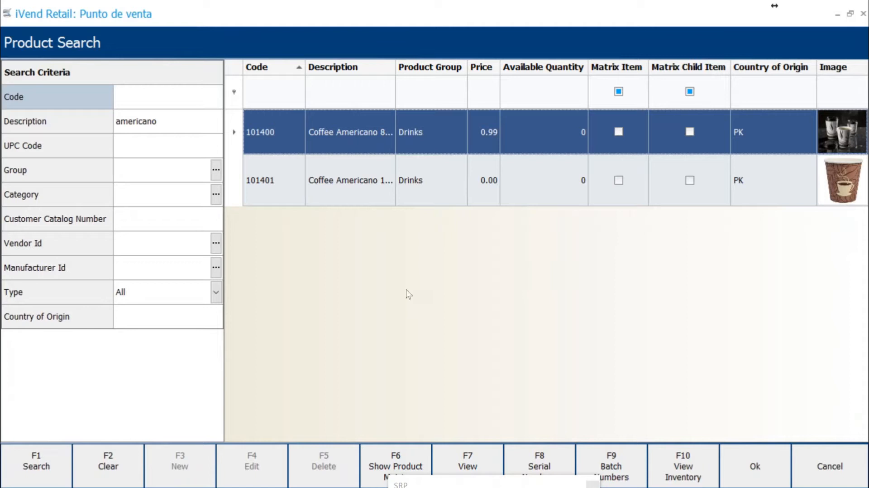
double_click(270, 133)
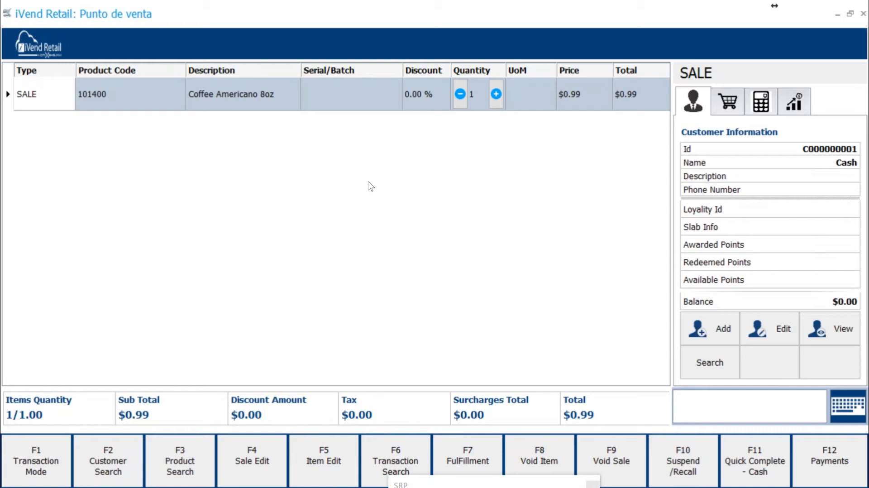
Step: Switch to the PowerPoint slide show and advance from Kits & Assemblies to the Barcode Masking slide
key("alt+Tab")
key("alt+Tab")
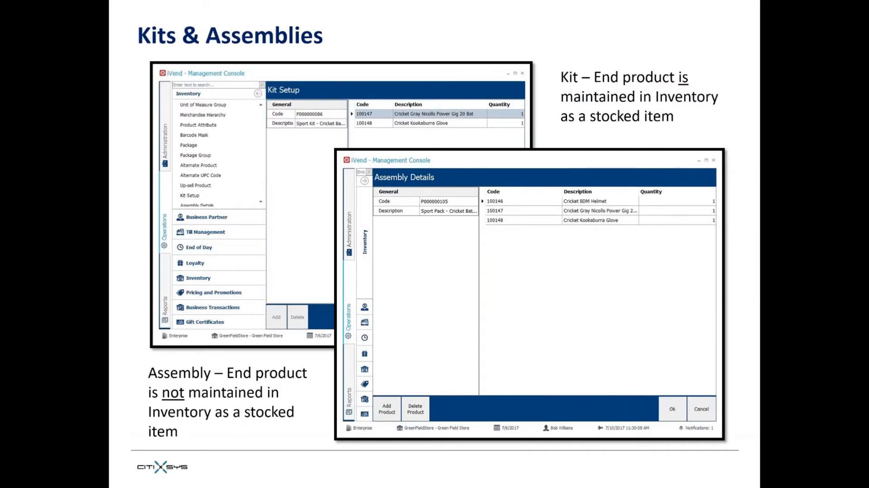
key("Right")
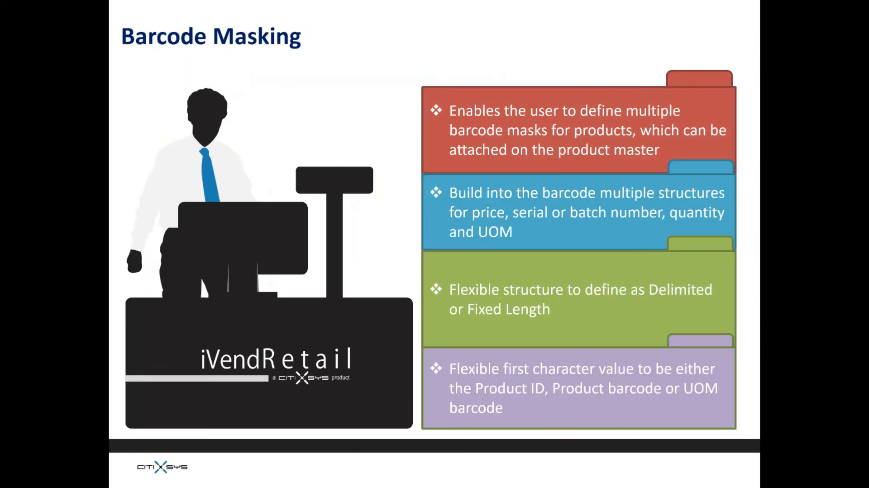
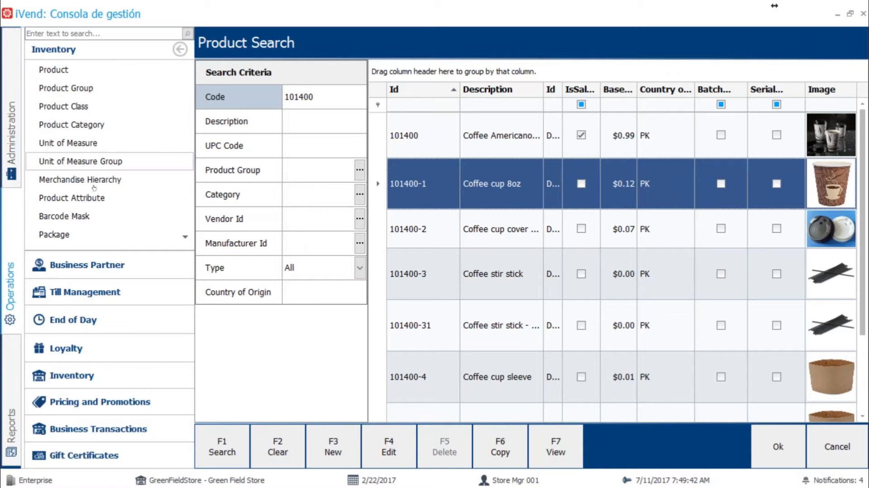
Step: Close the product search and the Coffee Americano 8oz assembly and product windows, and open the Barcode Mask setup
left_click(830, 448)
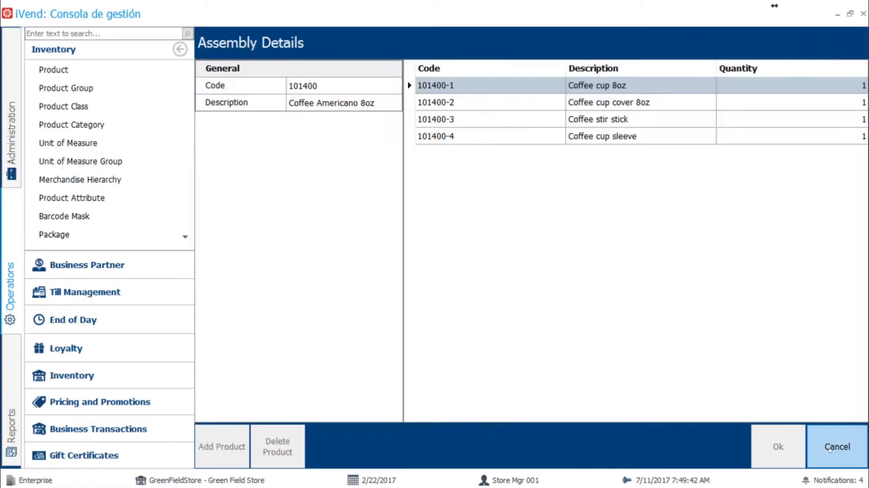
left_click(830, 449)
left_click(830, 448)
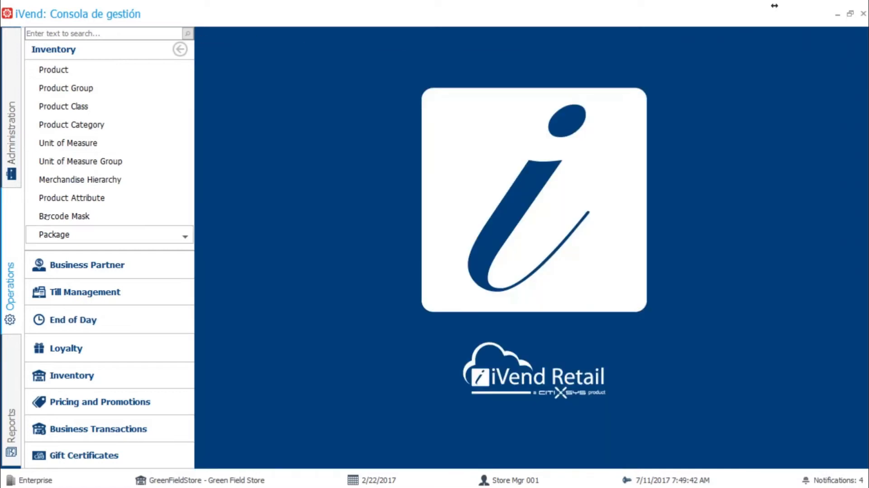
left_click(64, 216)
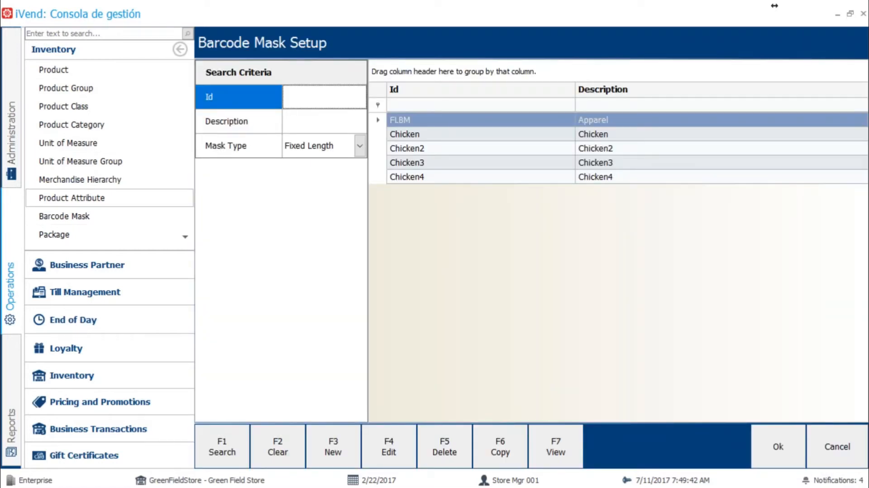
Step: Open the Chicken barcode mask, collapse the Inventory navigation to examine its value types, lengths and factors, and close it without saving
double_click(443, 136)
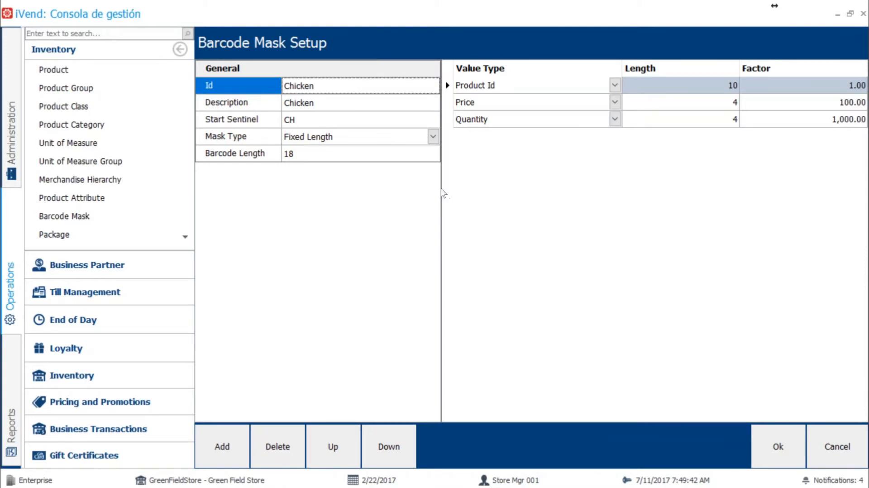
left_click(180, 49)
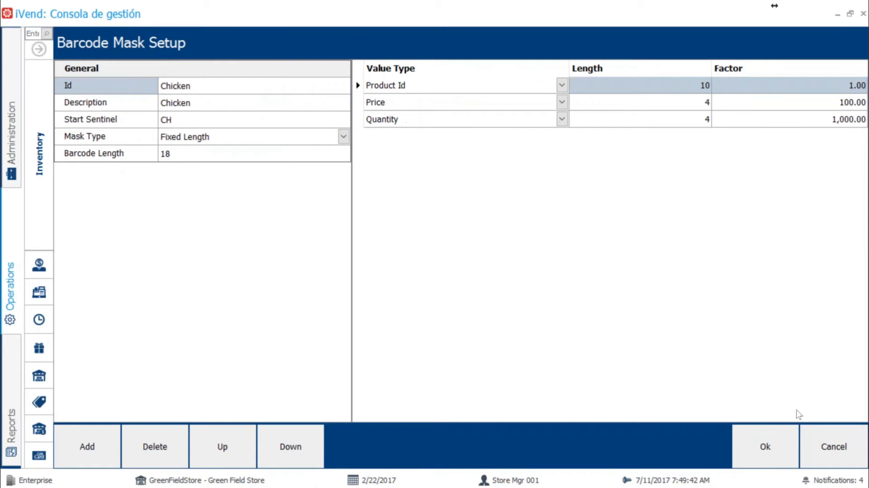
left_click(831, 446)
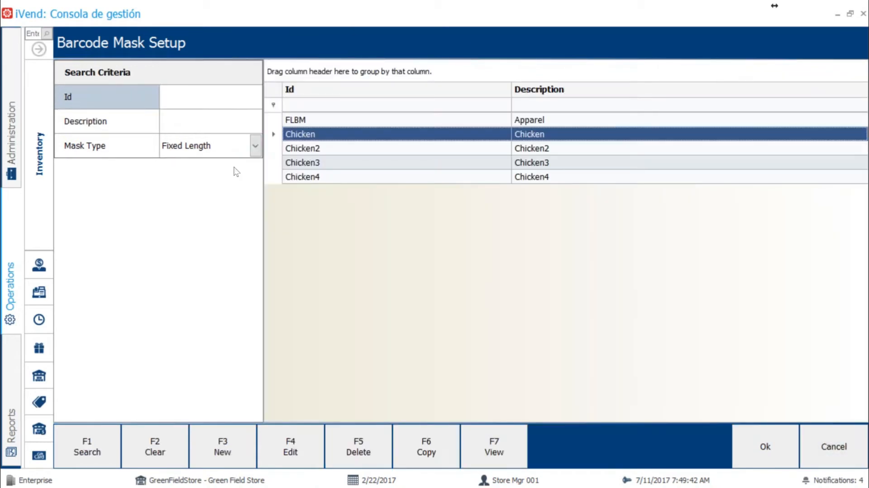
Step: Search the barcode masks by mask type Delimiter
left_click(256, 147)
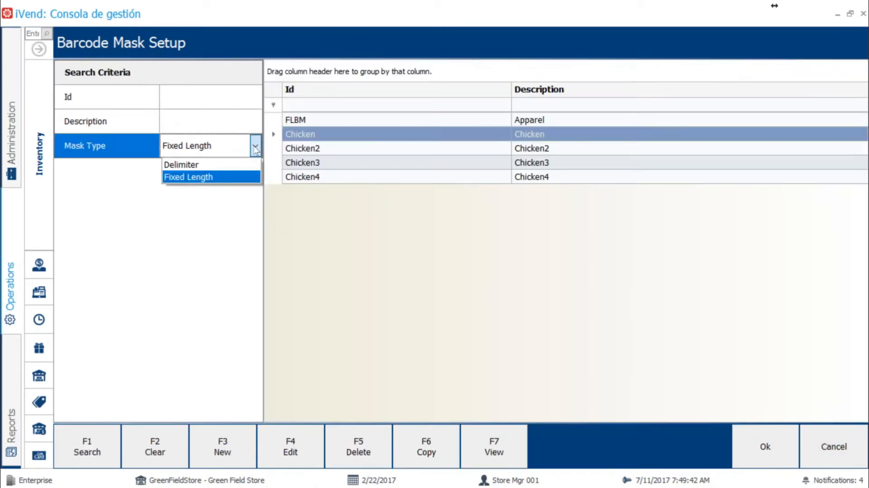
left_click(200, 163)
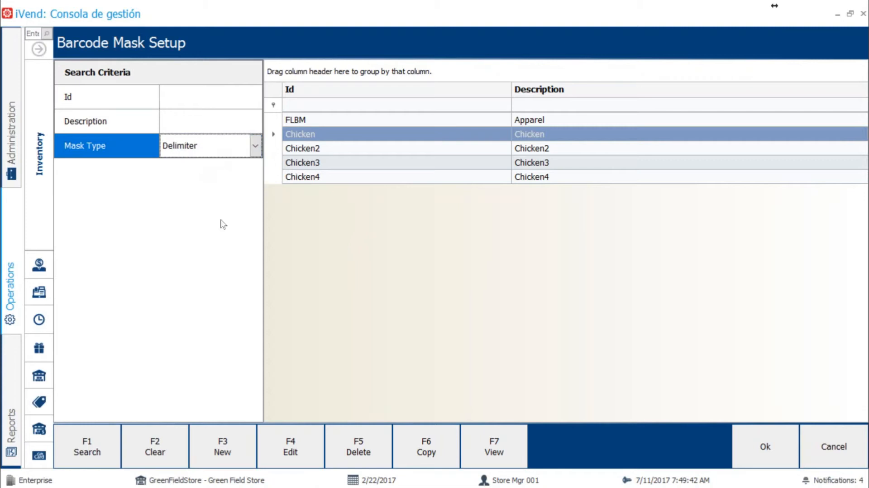
left_click(96, 449)
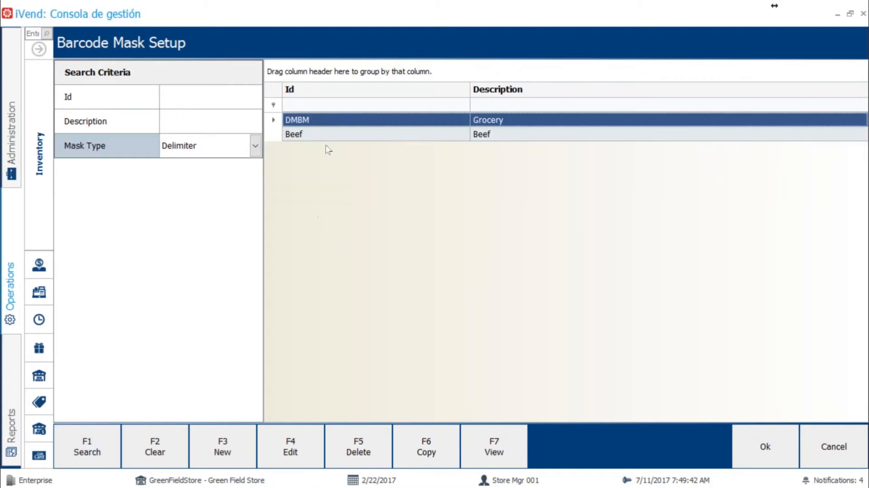
Step: Open the Beef mask, widen the Factor column to examine its delimiter and value types, and close it without saving
double_click(328, 136)
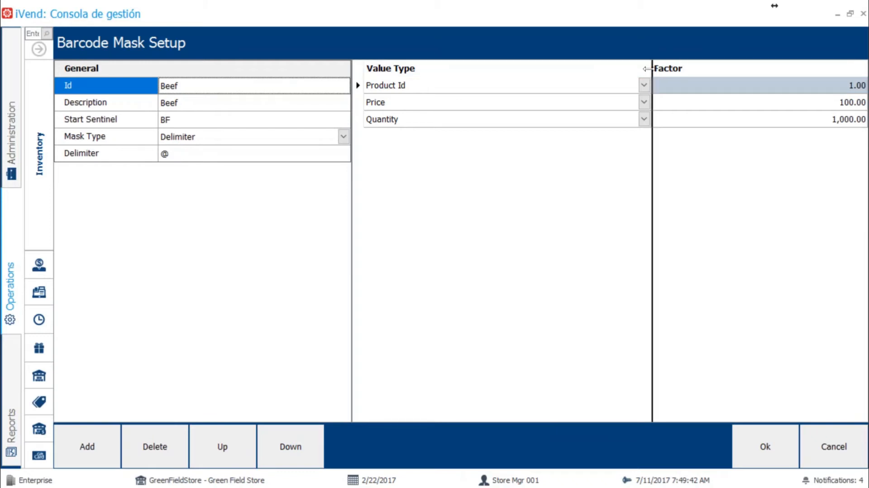
left_click_drag(650, 68, 577, 73)
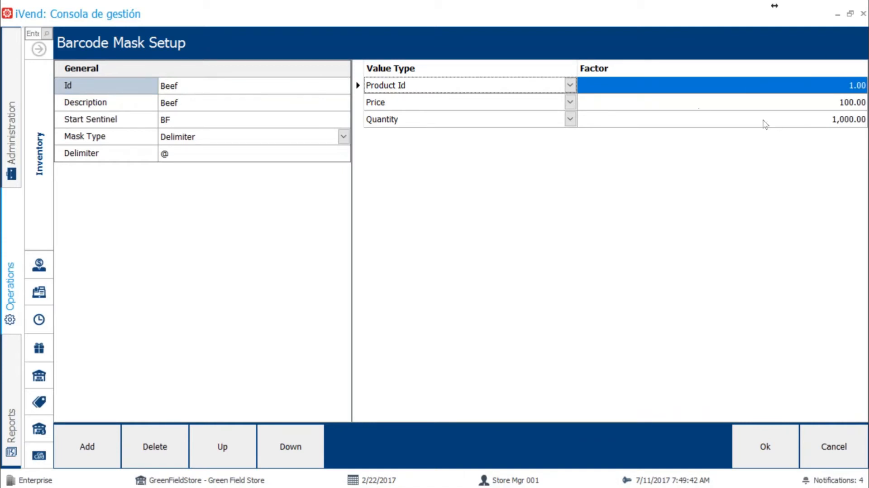
left_click(836, 442)
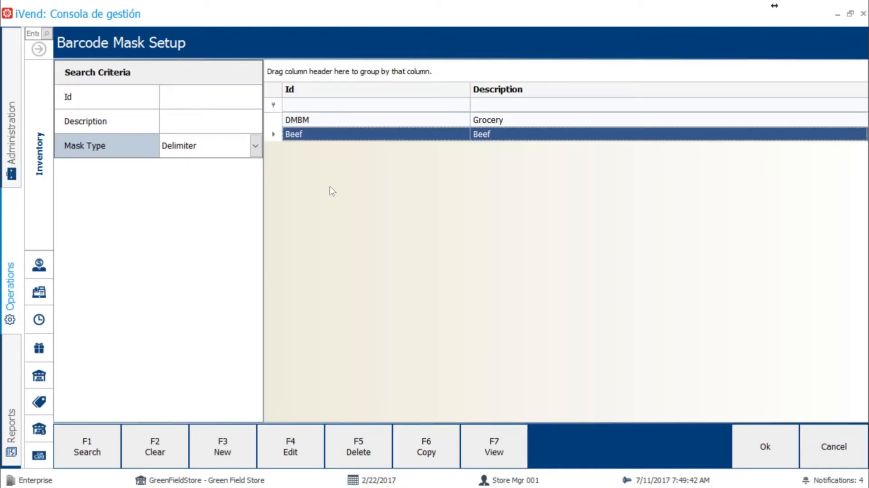
Step: Search the barcode masks by mask type Fixed Length and reopen the Chicken mask to examine its structure
left_click(255, 146)
left_click(194, 177)
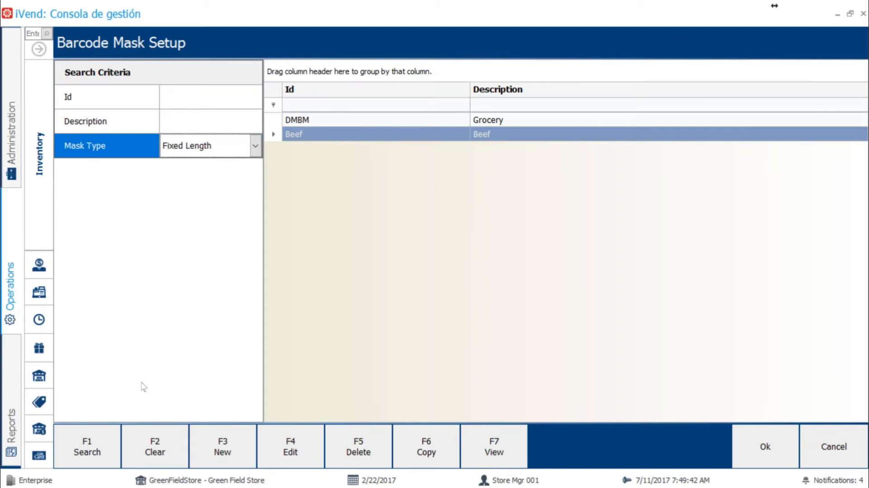
left_click(87, 448)
double_click(300, 138)
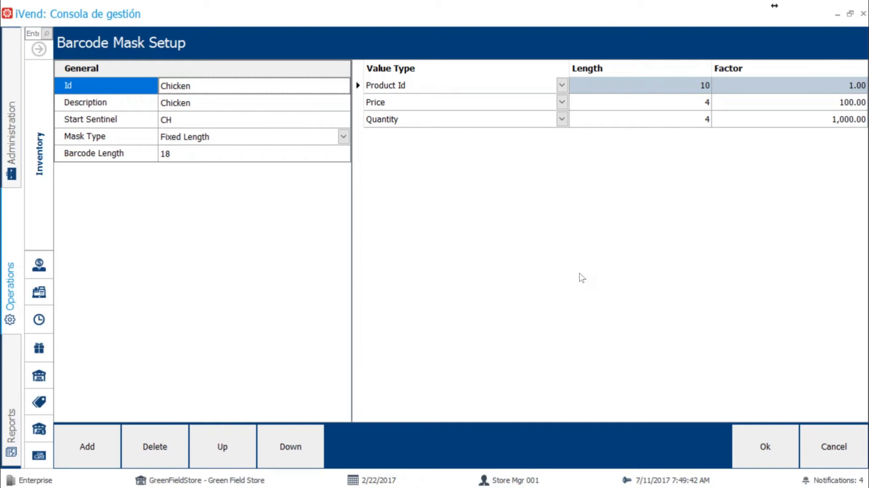
key("alt+Tab")
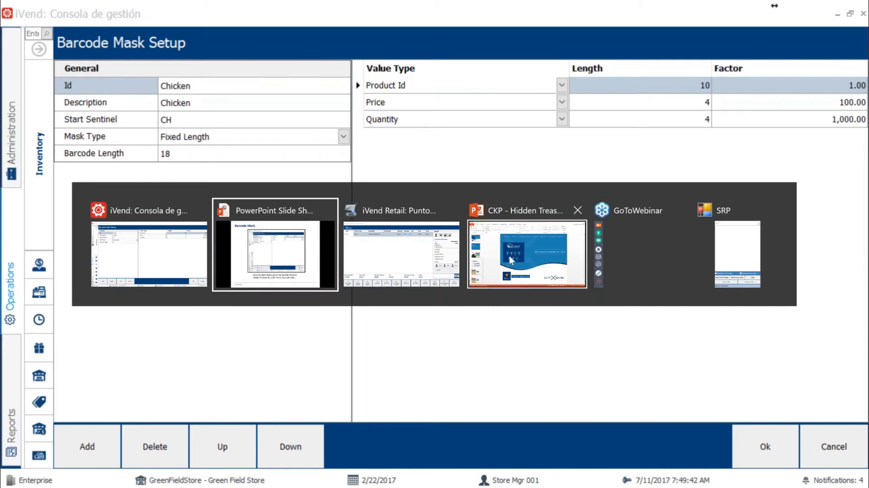
key("alt+Tab")
key("alt+Tab")
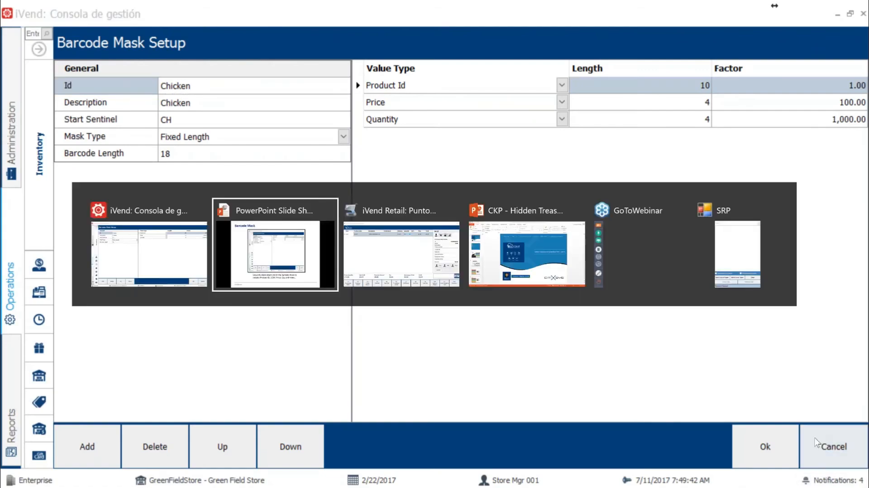
key("alt+Tab")
key("alt+Tab")
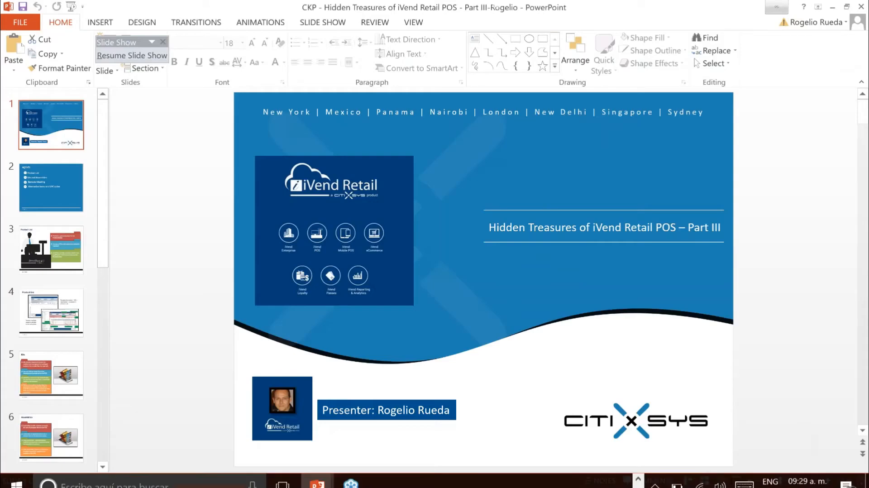
left_click(866, 474)
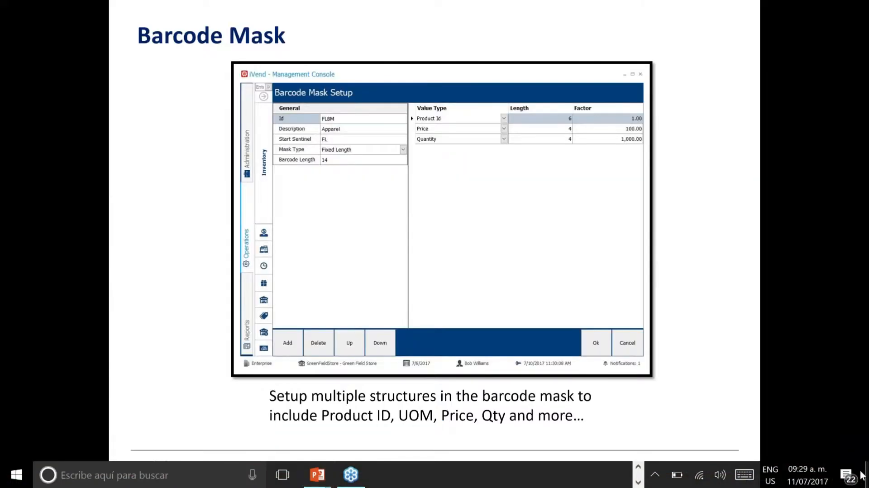
left_click(864, 474)
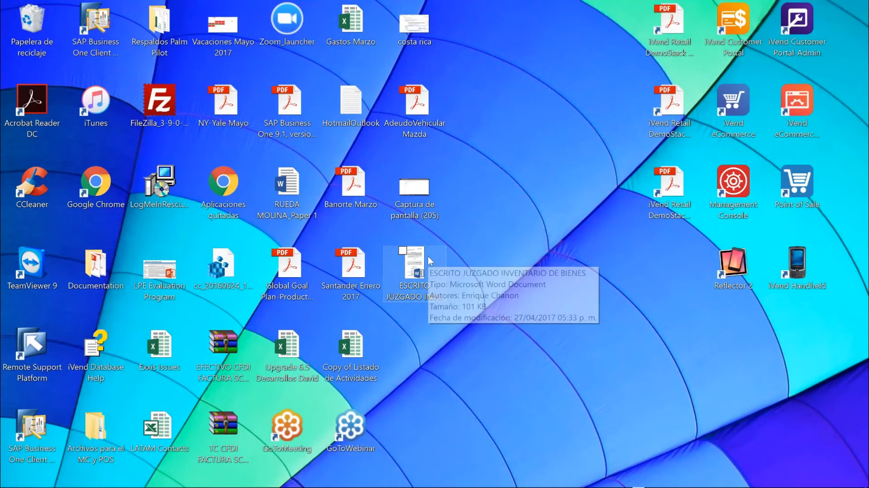
Step: Switch to the iVend Retail point of sale and void the current sale
key("alt+Tab")
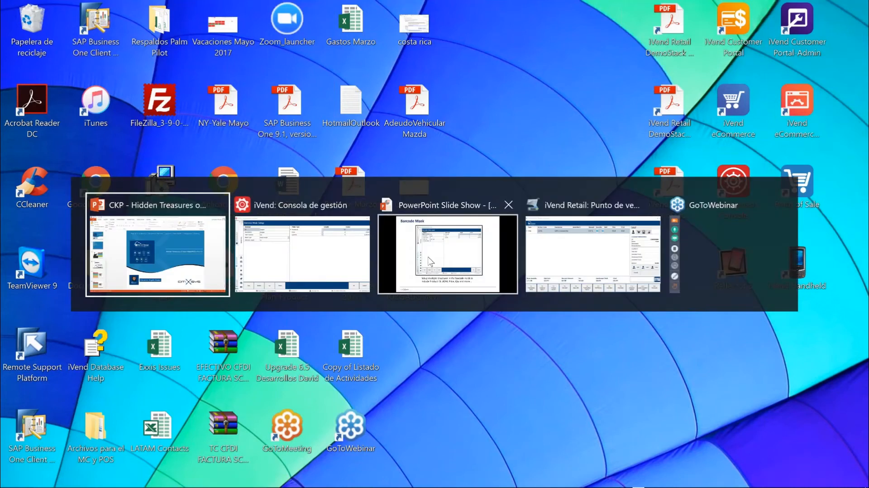
key("alt+Tab")
key("alt+Tab")
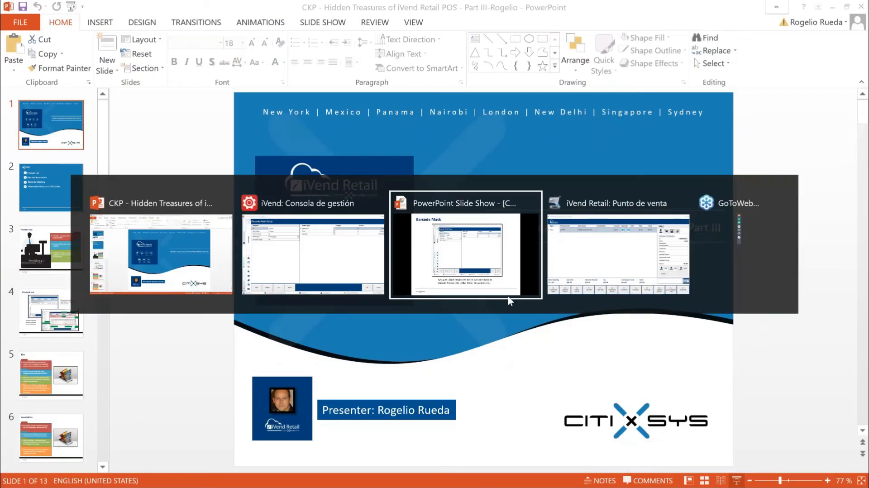
key("alt+Tab")
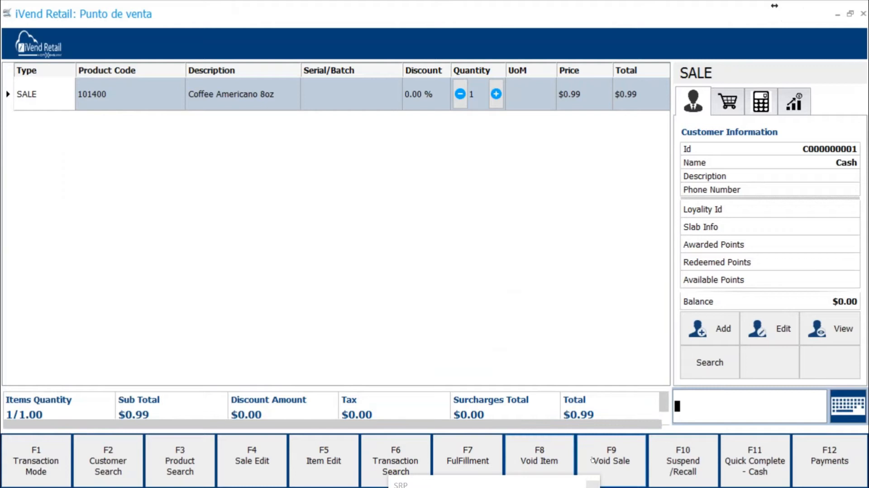
left_click(593, 460)
left_click(483, 320)
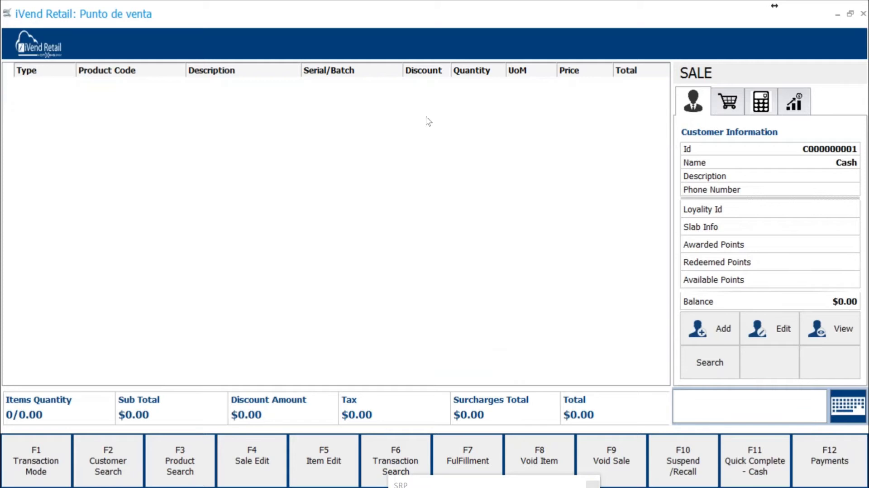
Step: Switch to the iVend management console, expand the Inventory navigation and search the products for the description "chicken"
key("alt+Tab")
key("Tab")
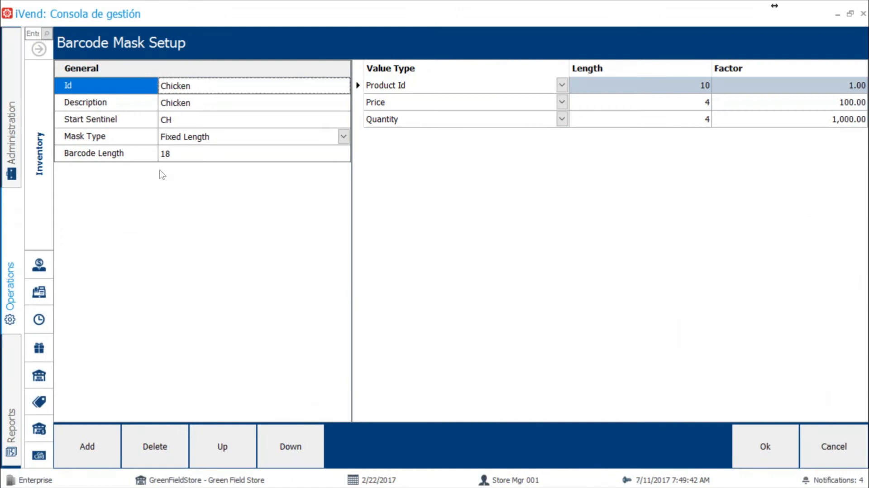
left_click(44, 52)
left_click(54, 70)
key("Tab")
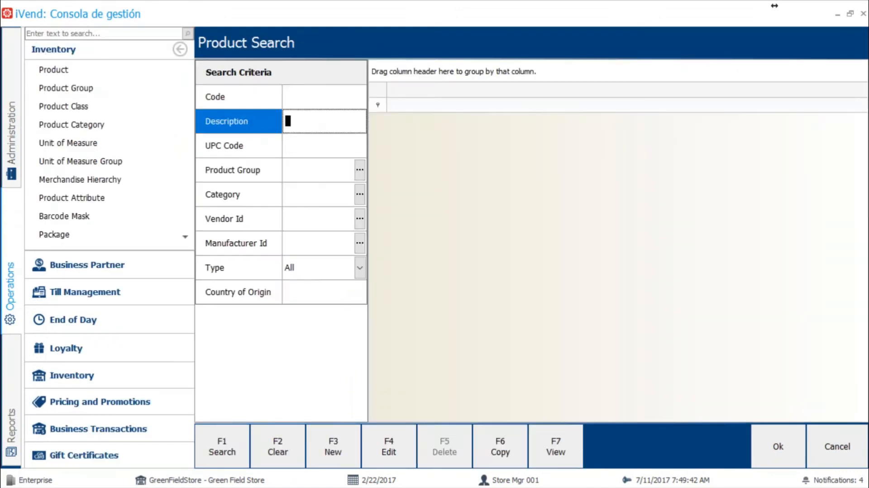
type("chicken")
key("Return")
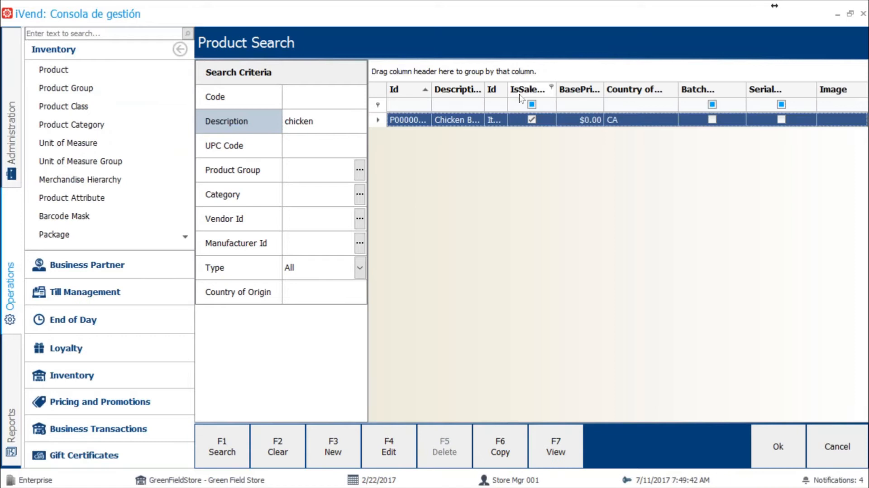
Step: Widen the product Id column, open the Chicken Breast product and examine its Allow Fractional Quantity setting
left_click_drag(432, 91, 474, 89)
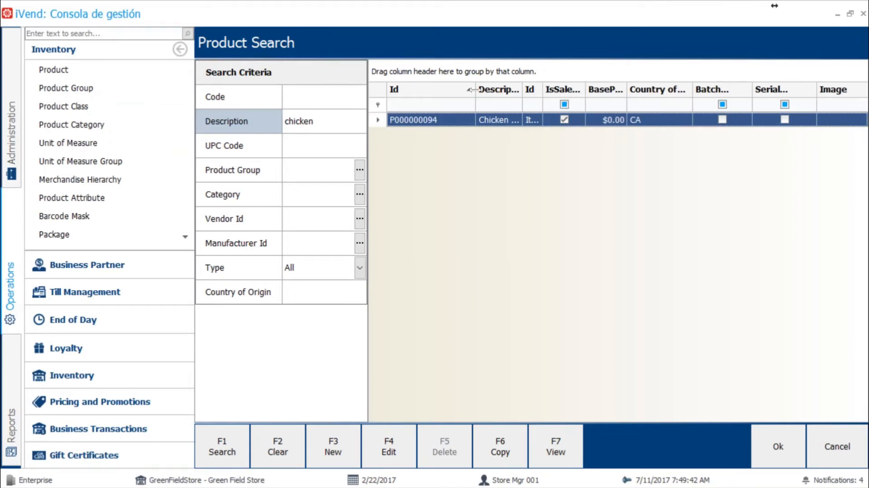
double_click(425, 118)
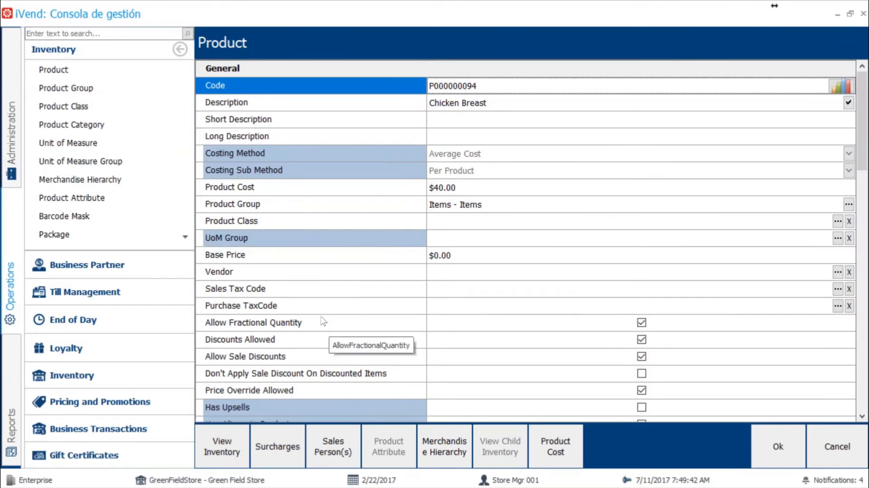
left_click(282, 324)
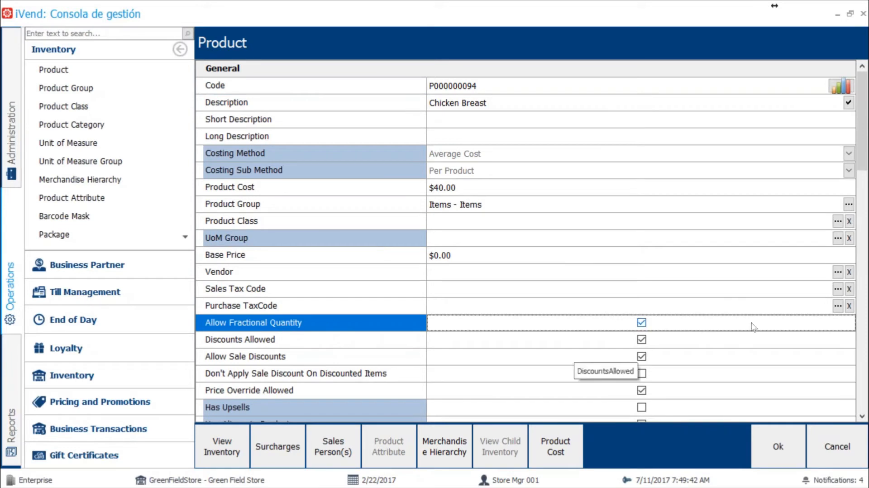
Step: Examine the Barcode Mask assigned to the Chicken Breast product among its remaining settings and close the record without saving
left_click(865, 340)
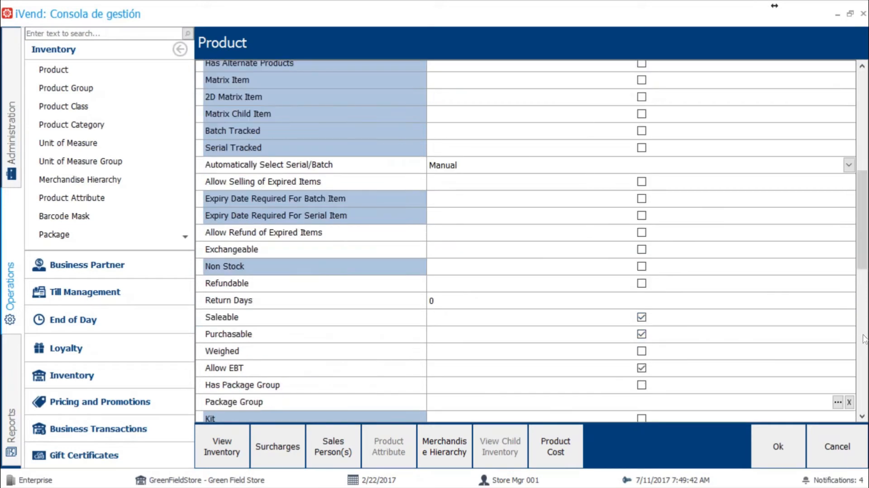
left_click(865, 339)
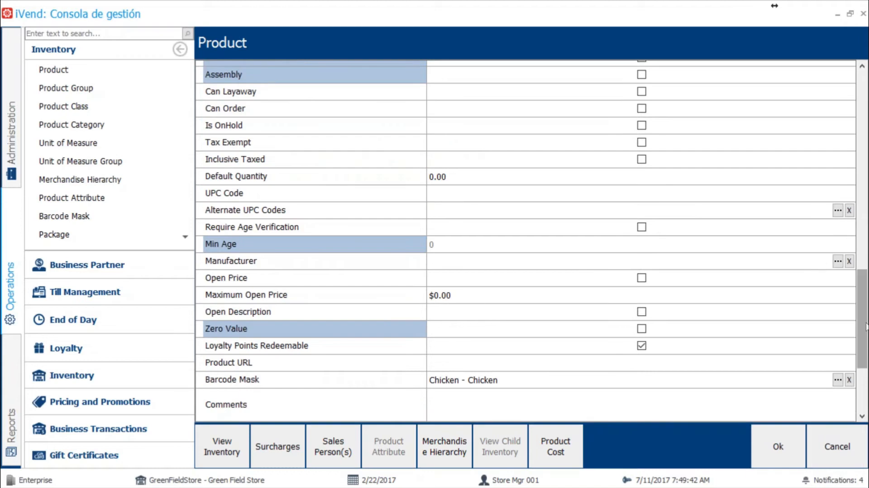
left_click(234, 381)
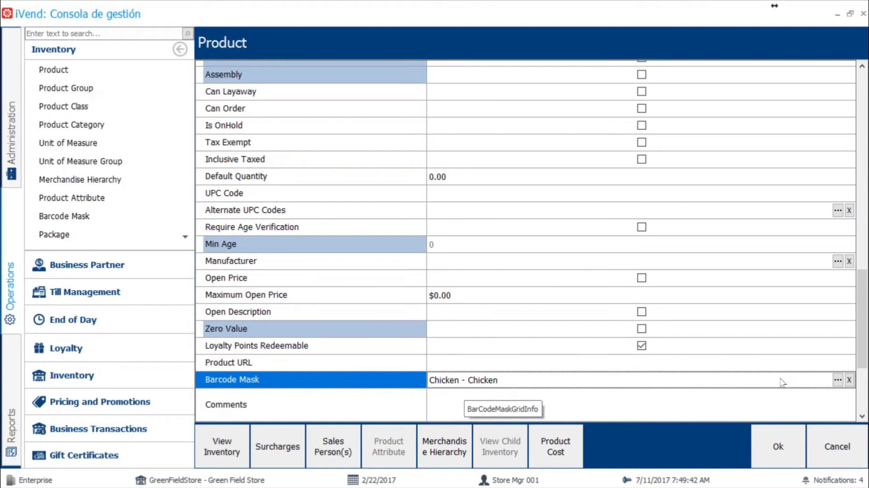
left_click_drag(863, 327, 853, 198)
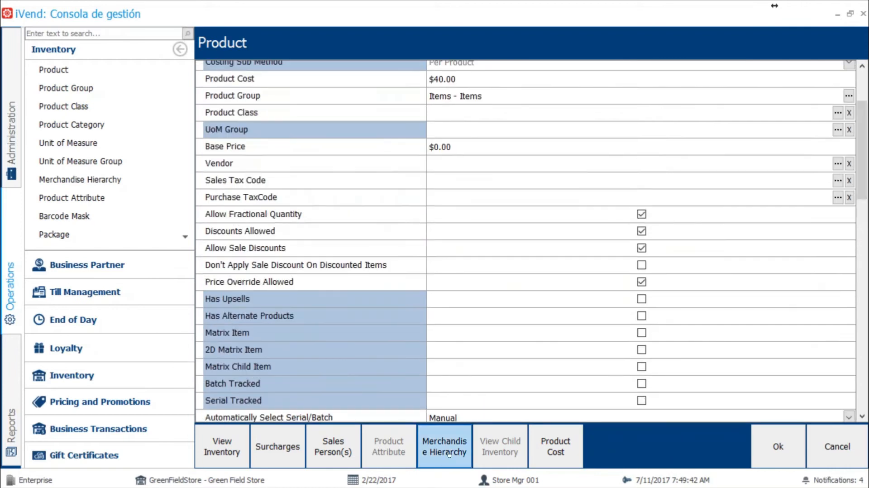
key("alt+Tab")
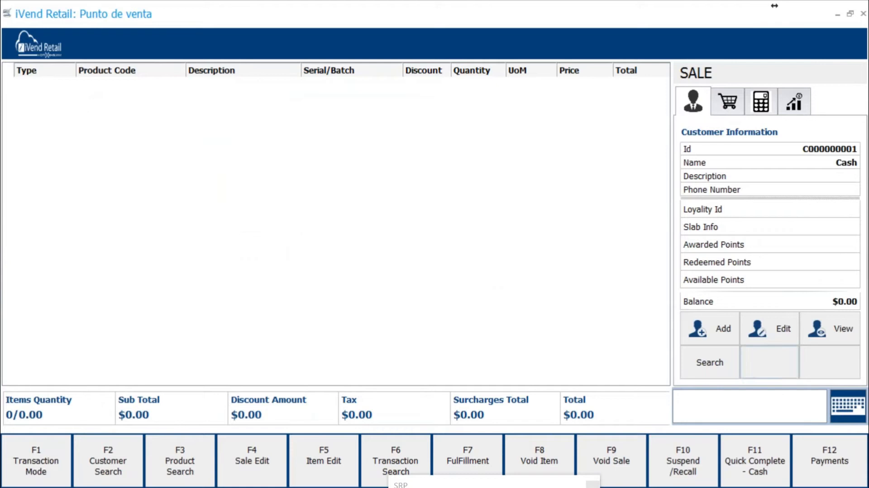
key("alt+Tab")
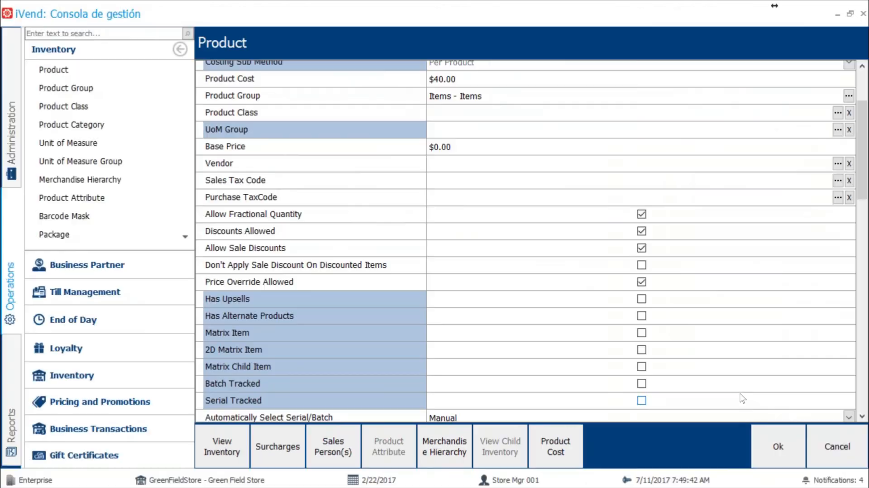
left_click(837, 447)
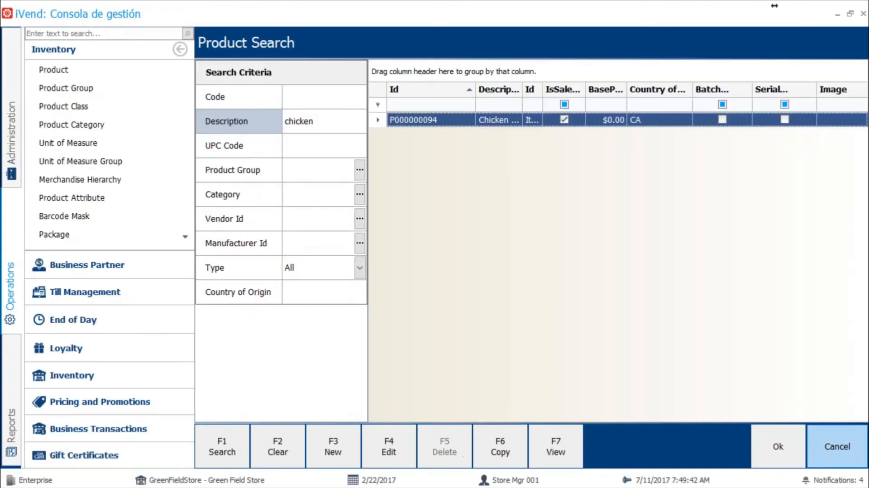
Step: Close the product search, then switch to the iVend Retail point of sale and begin the barcode with the Chicken mask's start sentinel CH
left_click(838, 446)
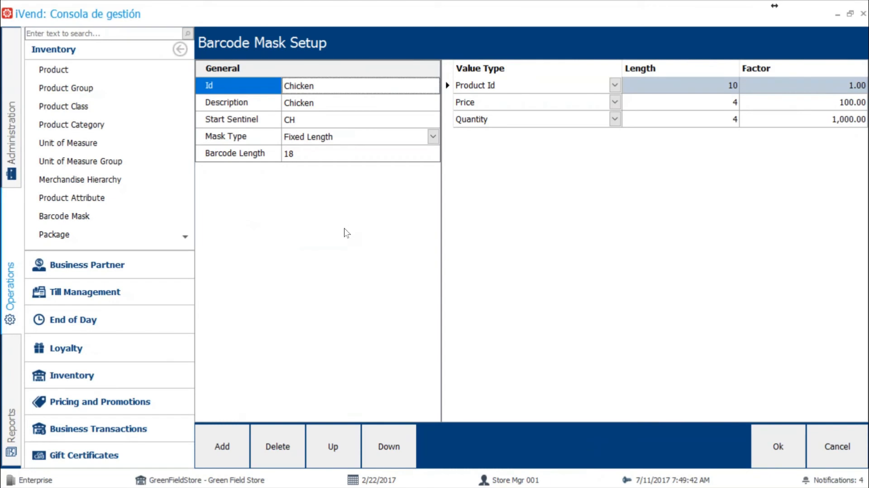
key("alt+Tab")
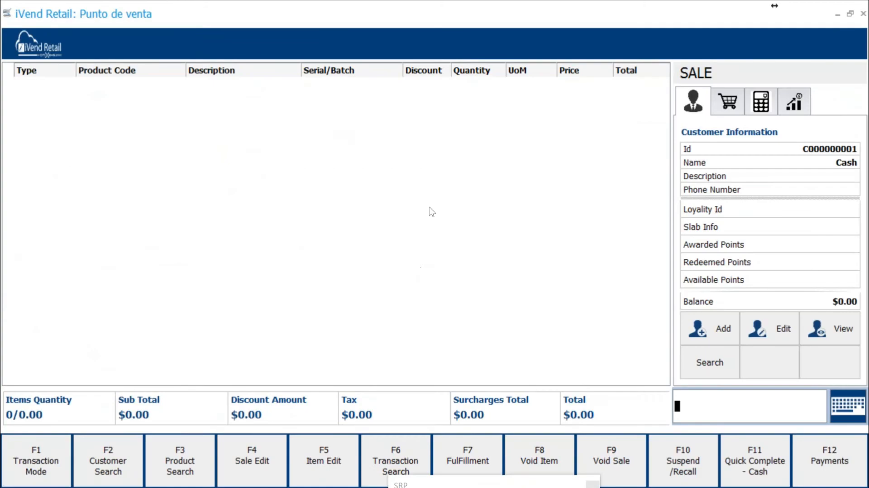
type("CH")
key("alt+Tab")
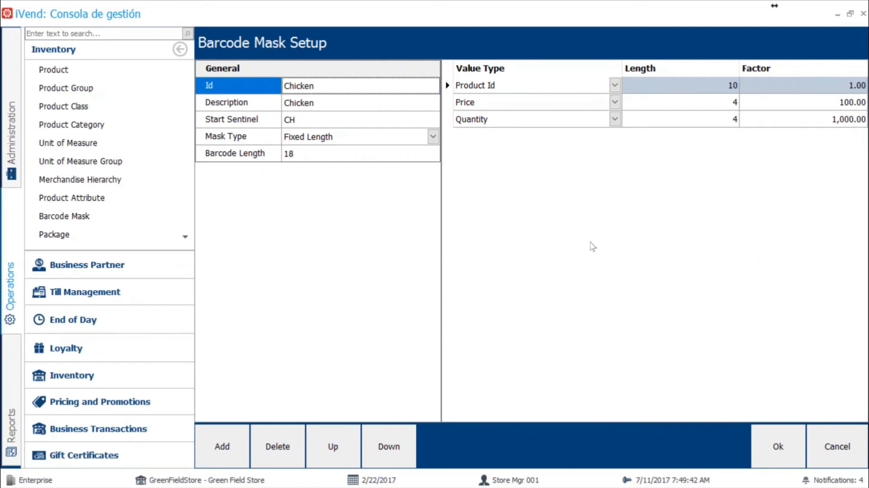
key("alt+Tab")
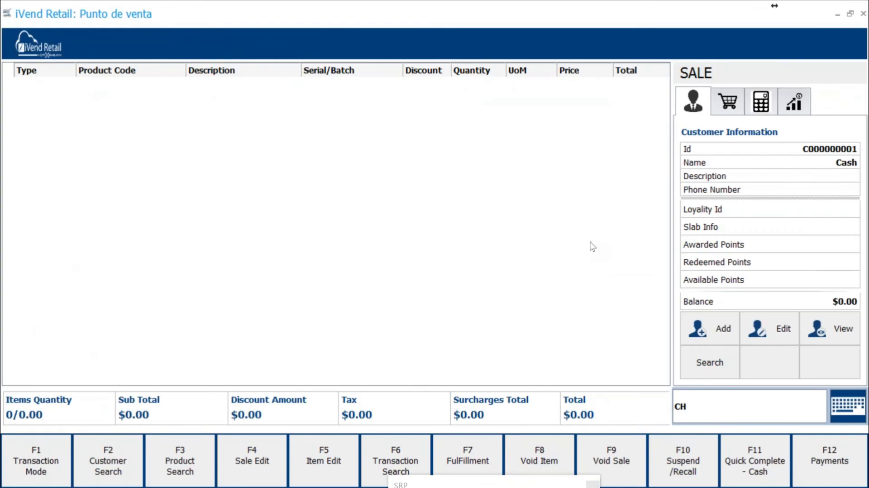
Step: Append the product Id P000000094 to the barcode entry, checking the segment lengths against the Chicken mask in the management console
type("P")
type("00000009")
key("alt+Tab")
key("alt+Tab")
type("4")
key("alt+Tab")
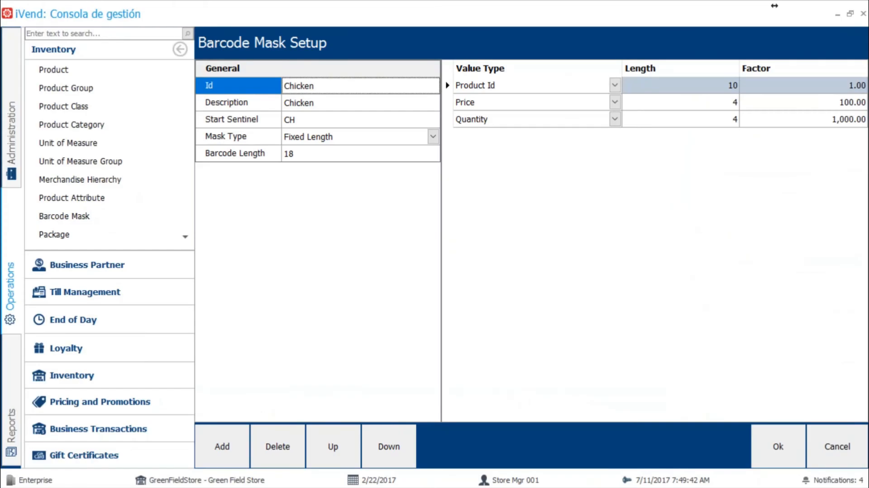
key("alt+Tab")
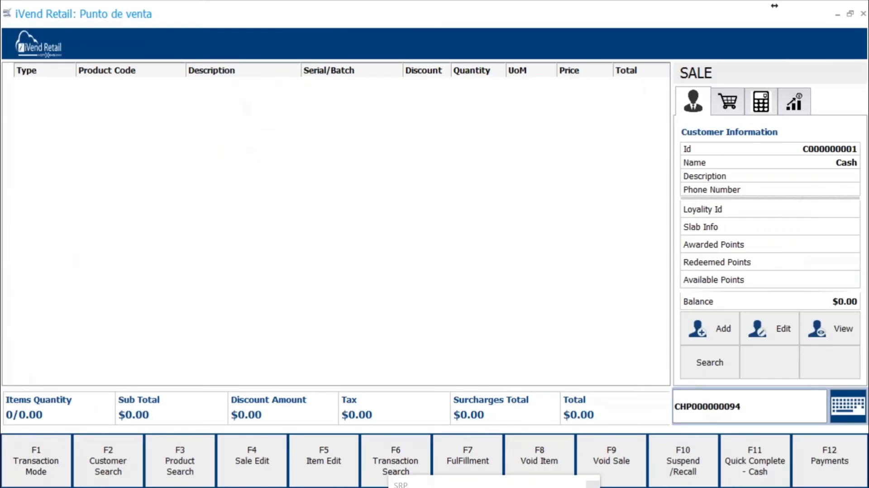
Step: Complete the barcode with price 0700 and quantity 2000, submit it to the sale and compare the line with the mask's factors
type("0700")
type("2000")
key("Return")
key("Return")
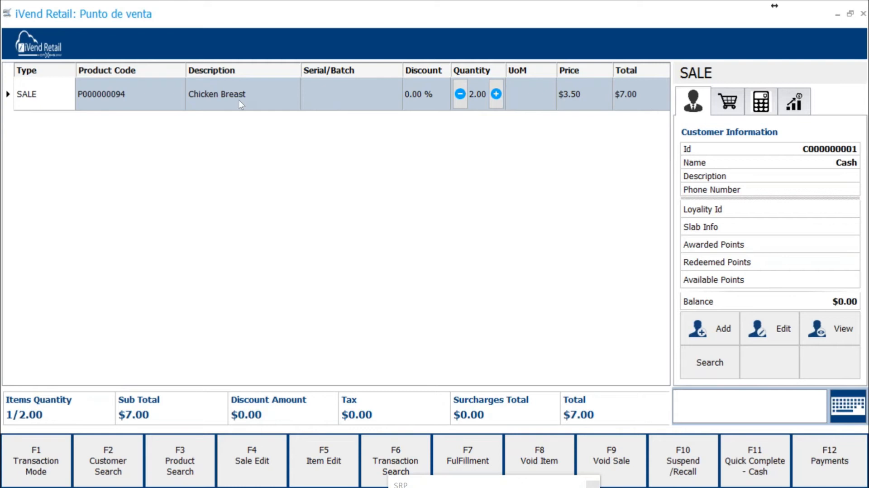
key("alt+Tab")
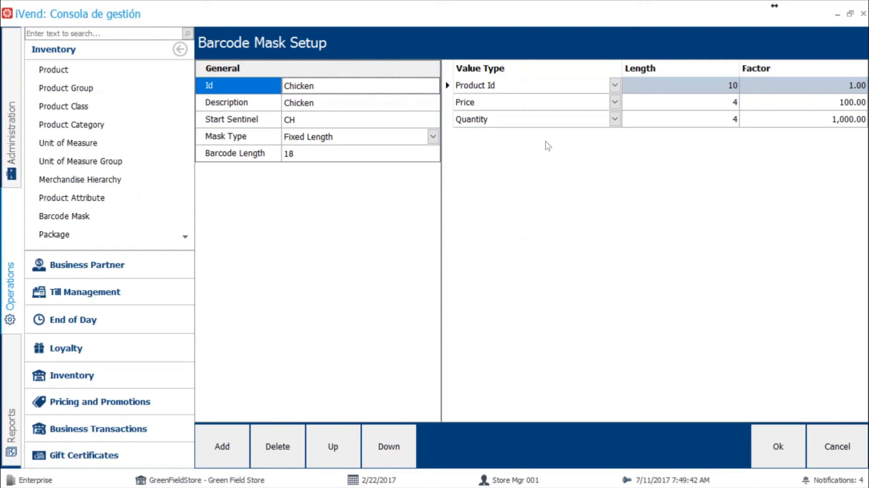
key("alt+Tab")
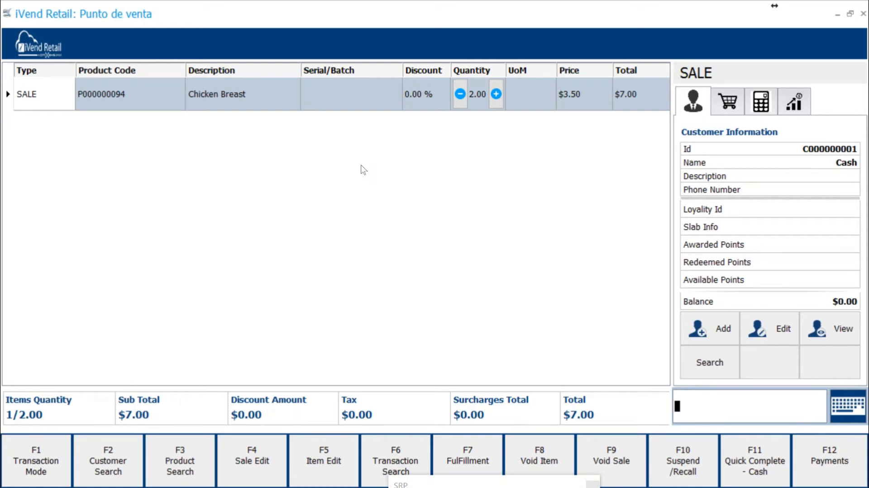
Step: Switch to the PowerPoint slide show and advance from the Barcode Mask slide to the Alternative Products slide
key("alt+Tab")
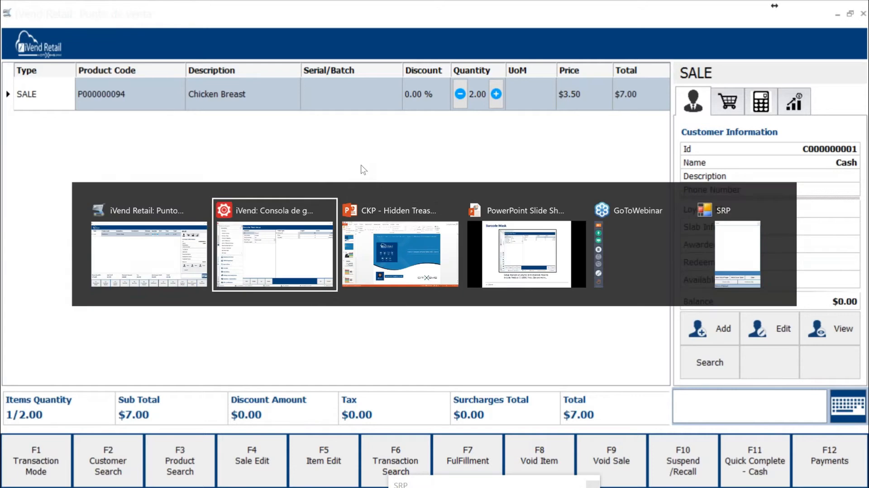
key("alt+Tab")
key("alt+Tab")
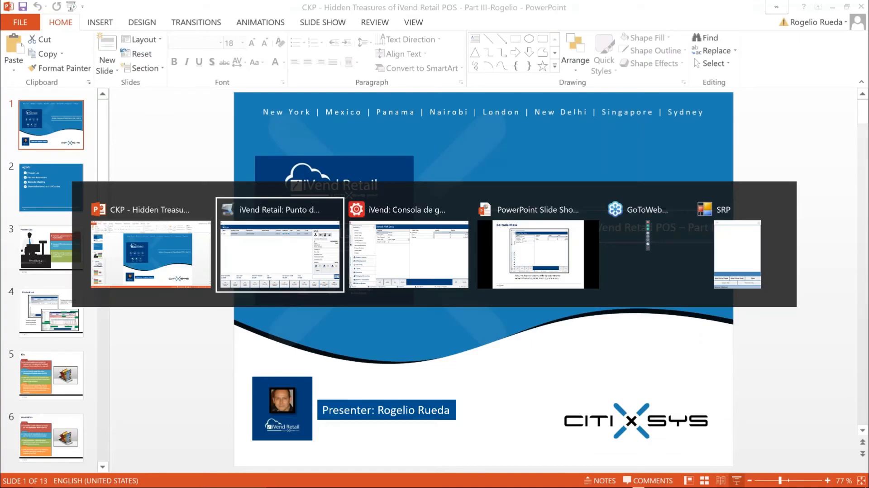
key("alt+Tab")
key("alt+Tab")
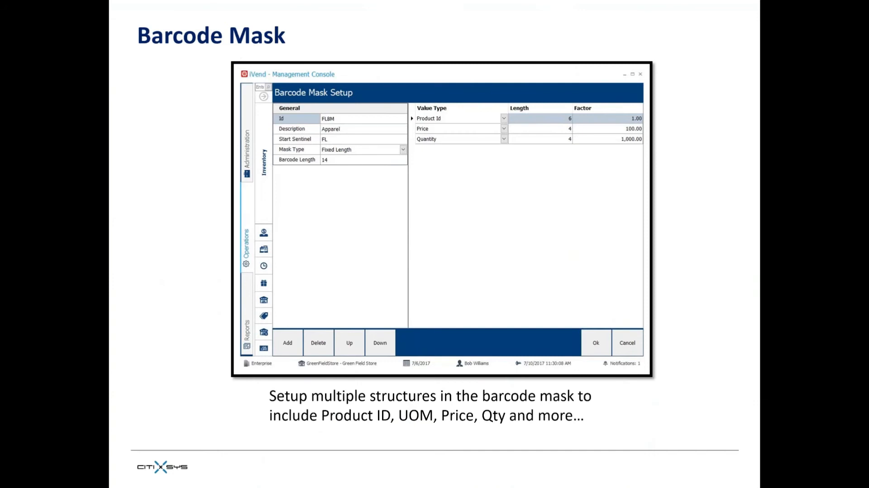
key("Right")
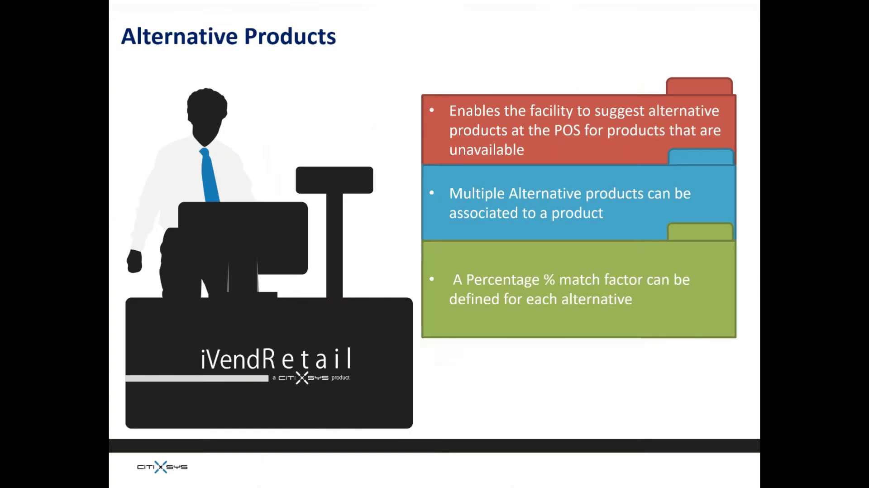
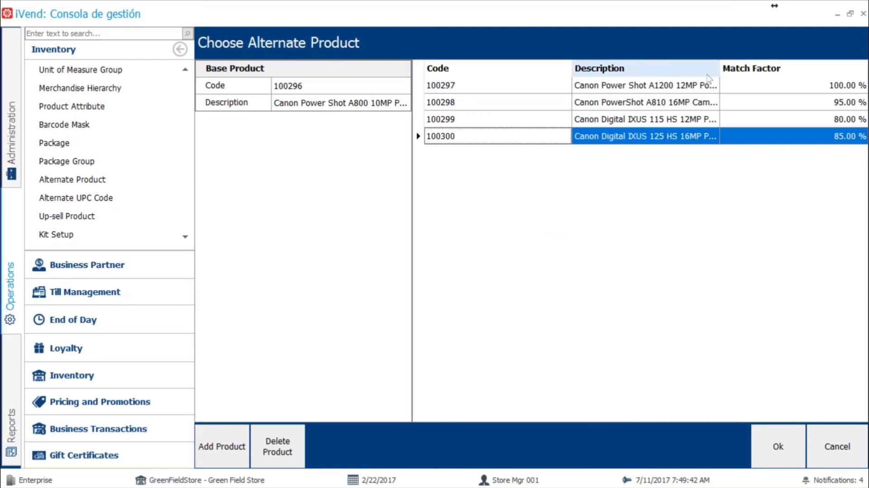
Step: Widen the Description column of the alternate products list, and void the current Chicken Breast sale in the iVend Retail point of sale
left_click_drag(720, 68, 746, 68)
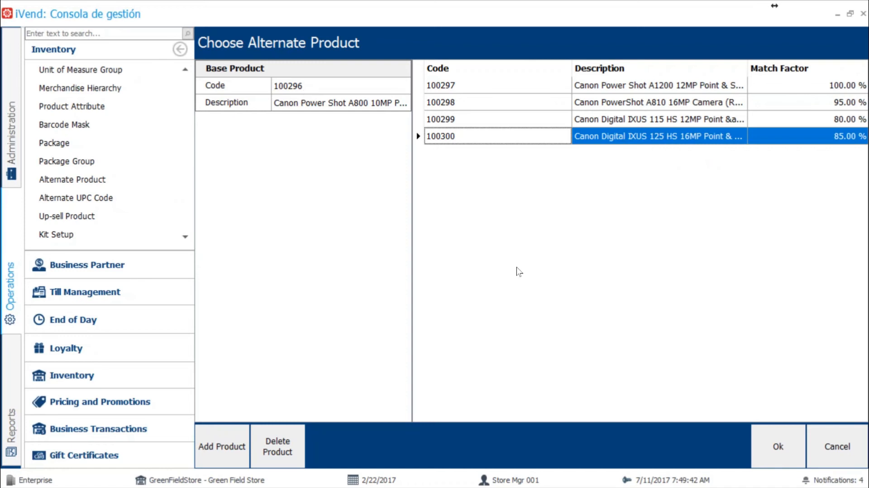
key("alt+Tab")
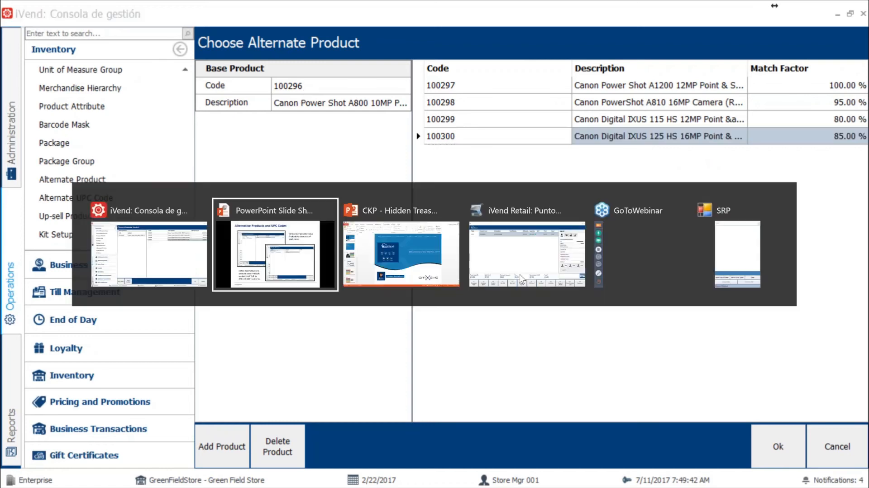
key("alt+Tab")
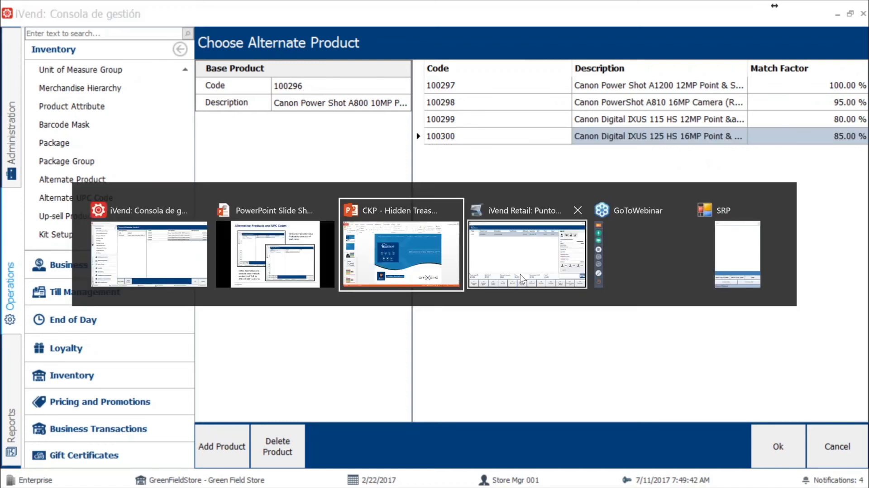
left_click(529, 252)
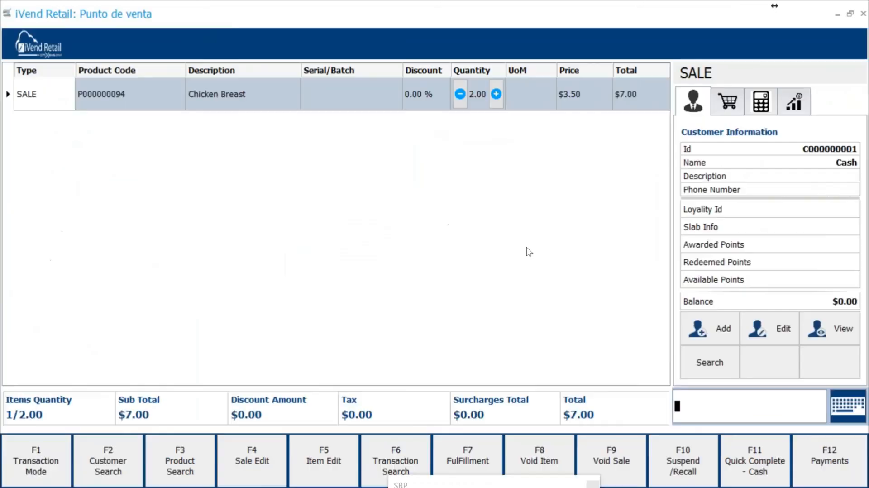
key("alt+Tab")
key("alt+shift+Tab")
left_click(614, 457)
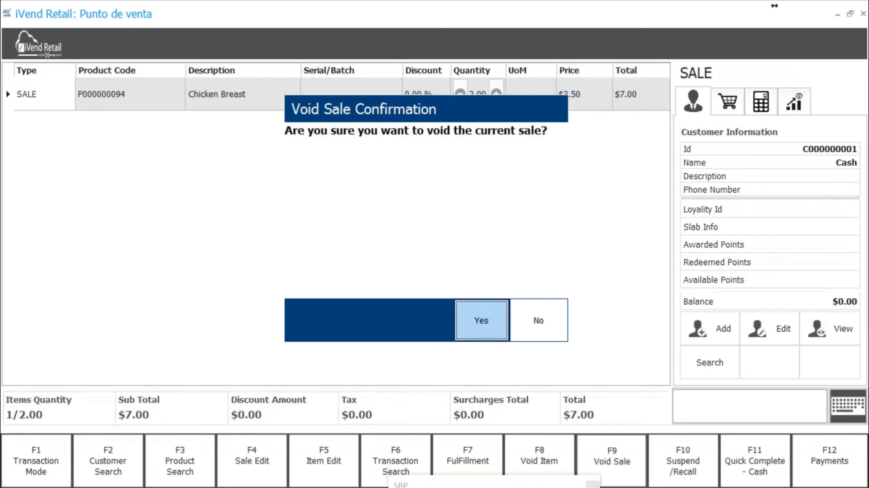
left_click(477, 312)
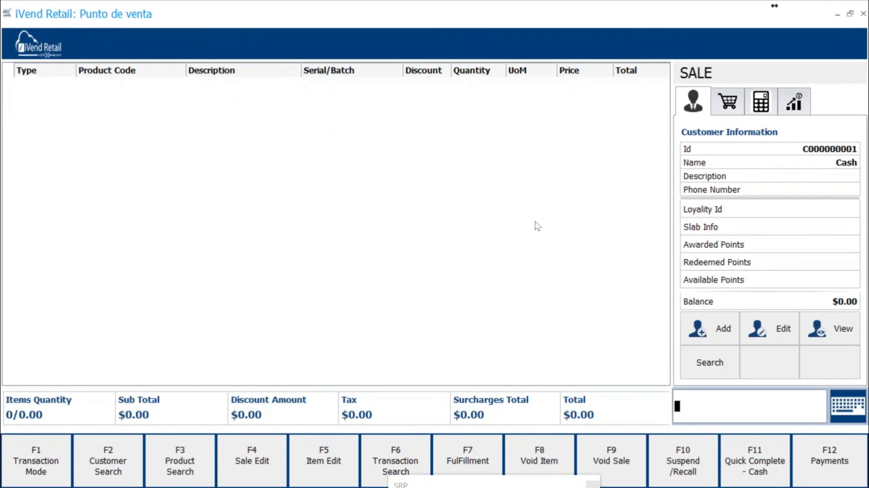
Step: Switch to the iVend management console, search Alternate UPC Code for base product code 10103 and open Coca-Cola Classic 355ml
key("alt+Tab")
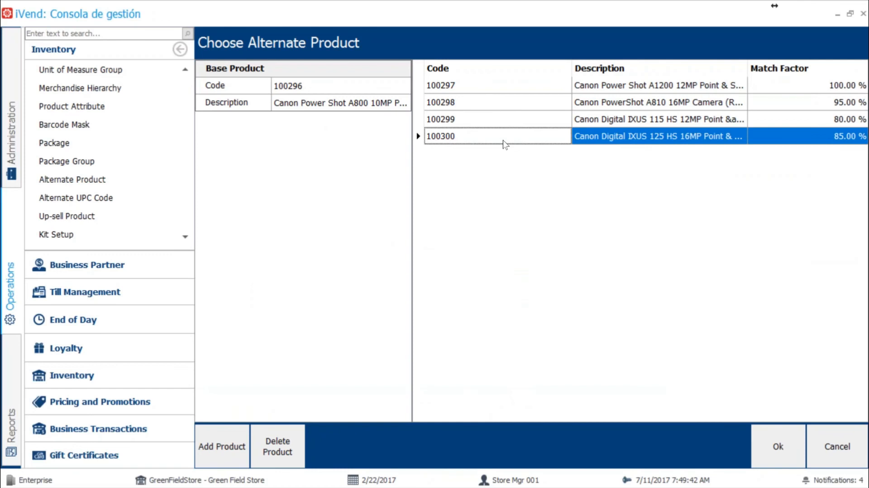
key("alt+Tab")
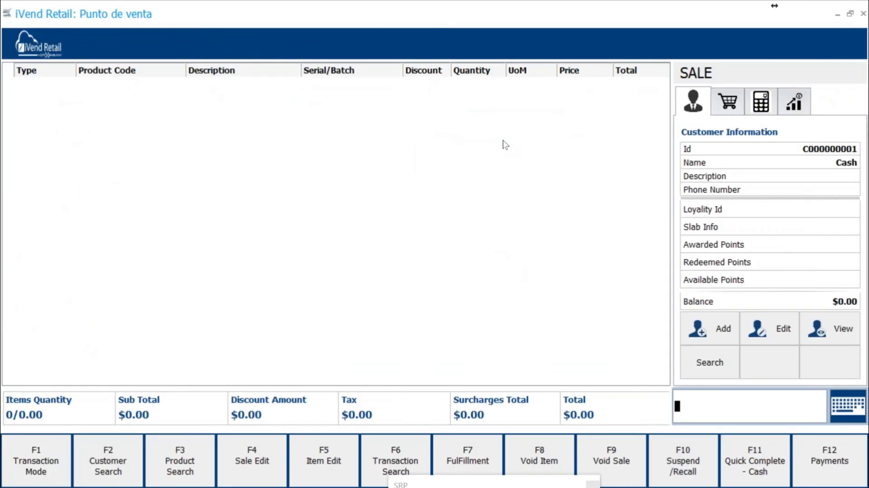
key("alt+Tab")
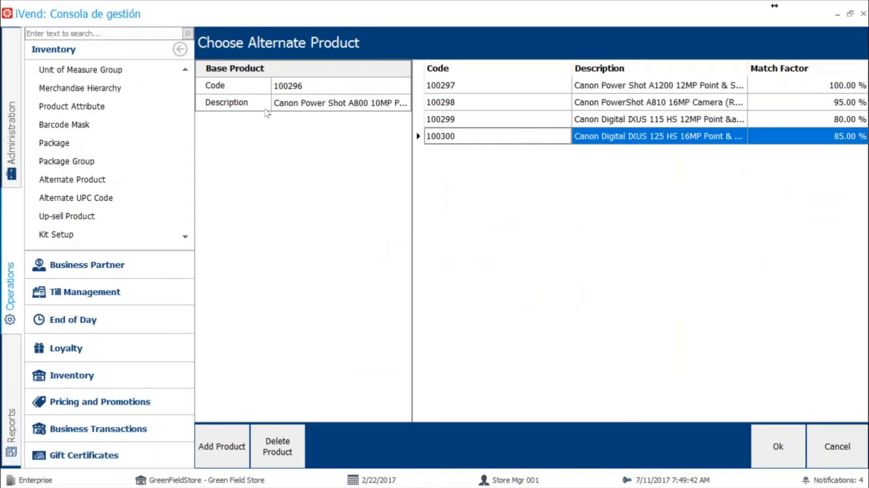
left_click(76, 198)
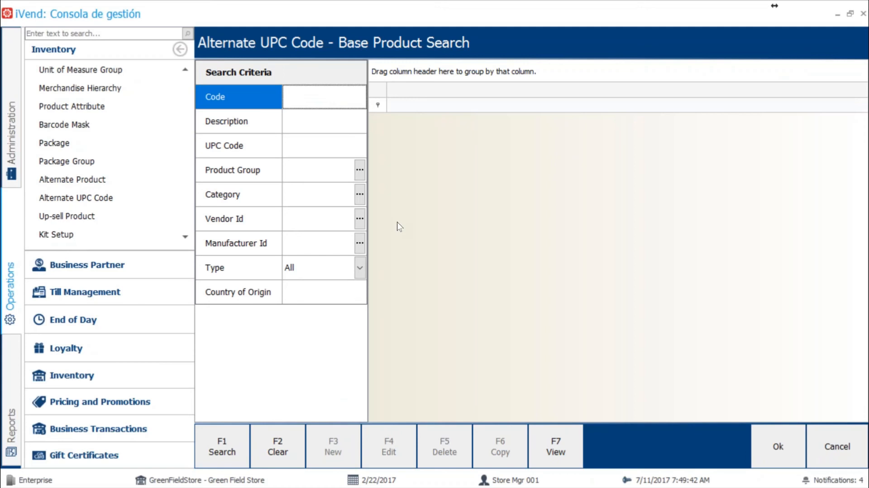
left_click(308, 106)
type("10103")
key("Return")
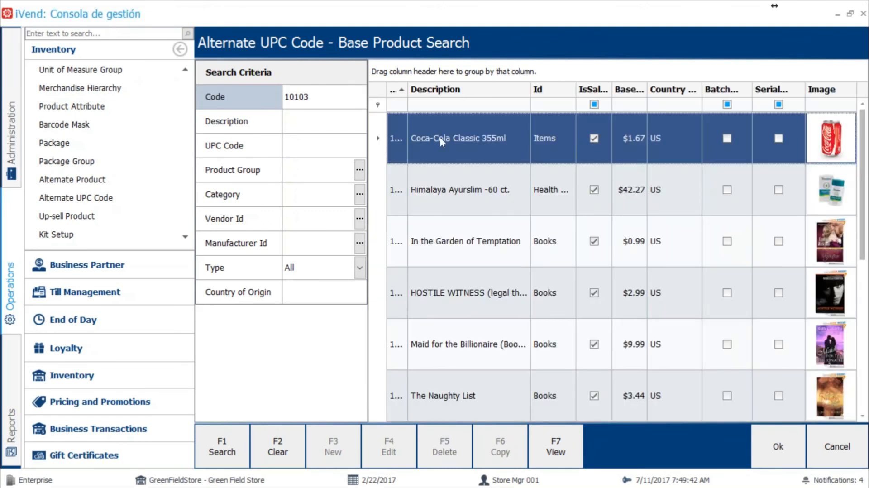
double_click(440, 138)
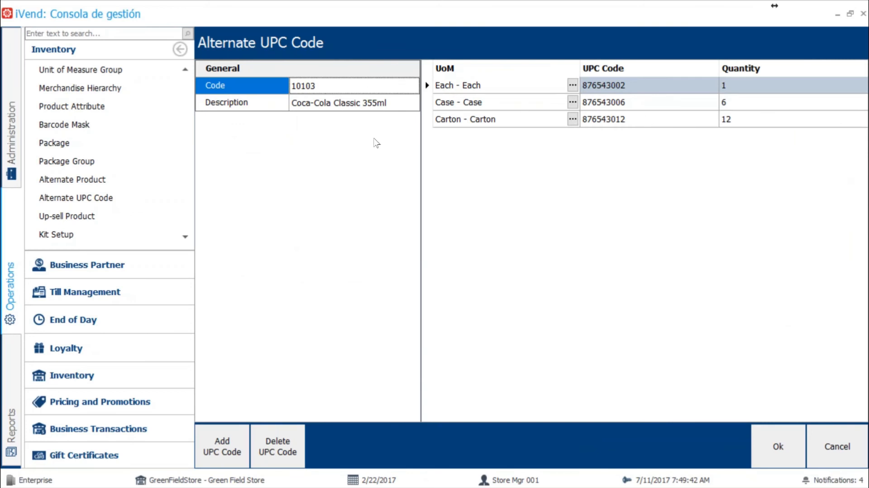
Step: Review the UPC code and quantity assigned to the Each, Case and Carton units of Coca-Cola Classic 355ml
left_click(825, 7)
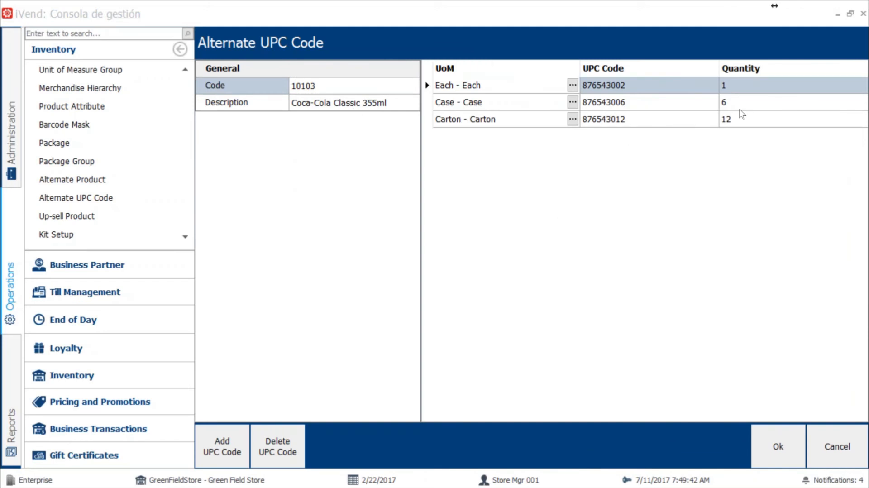
left_click(623, 109)
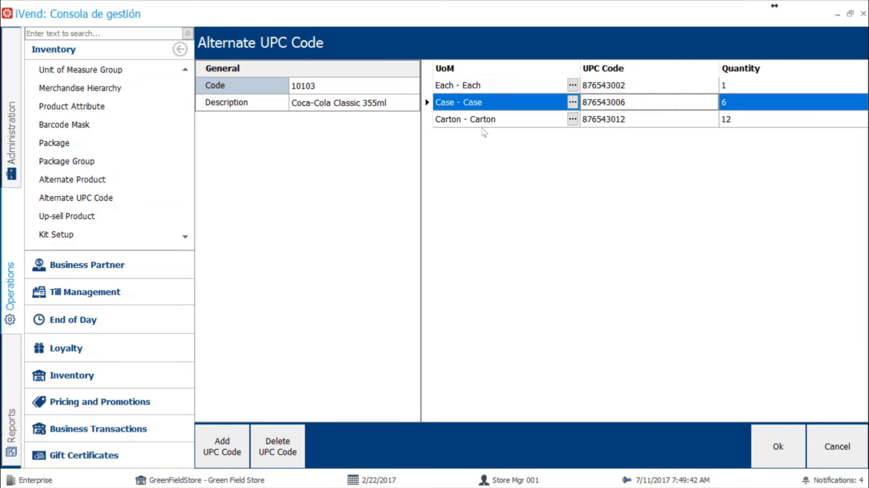
left_click(617, 123)
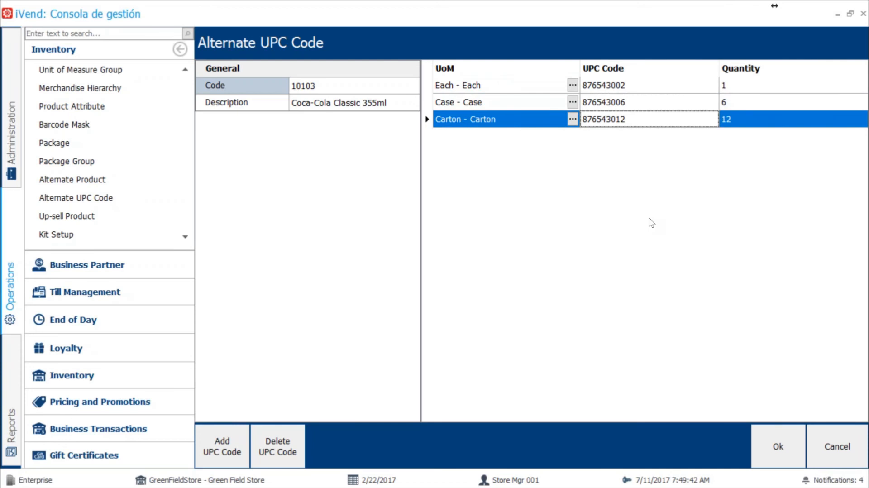
left_click(626, 90)
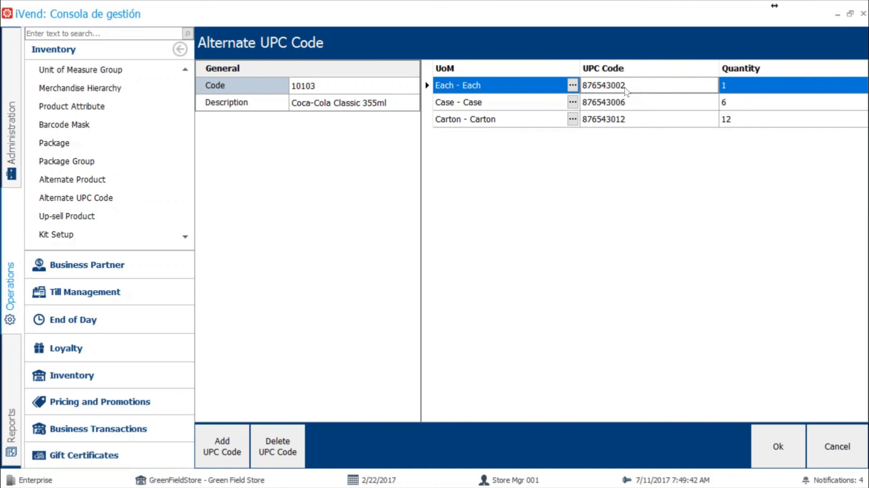
left_click(620, 110)
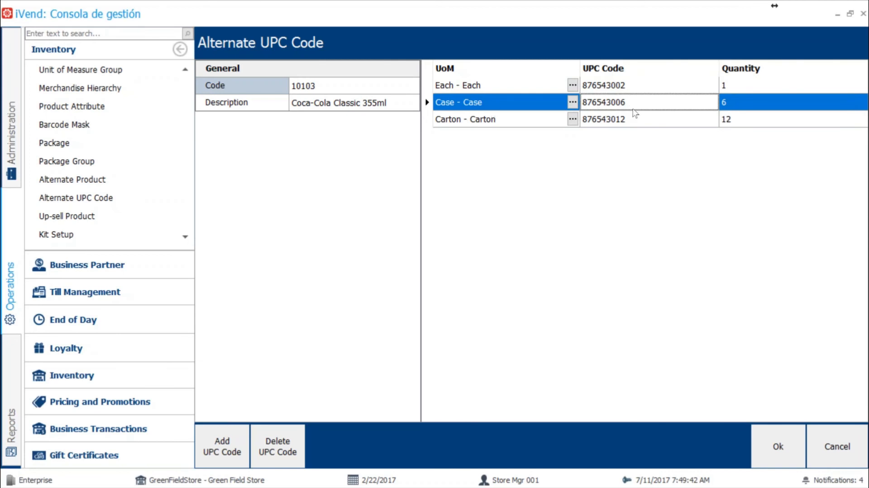
left_click(617, 122)
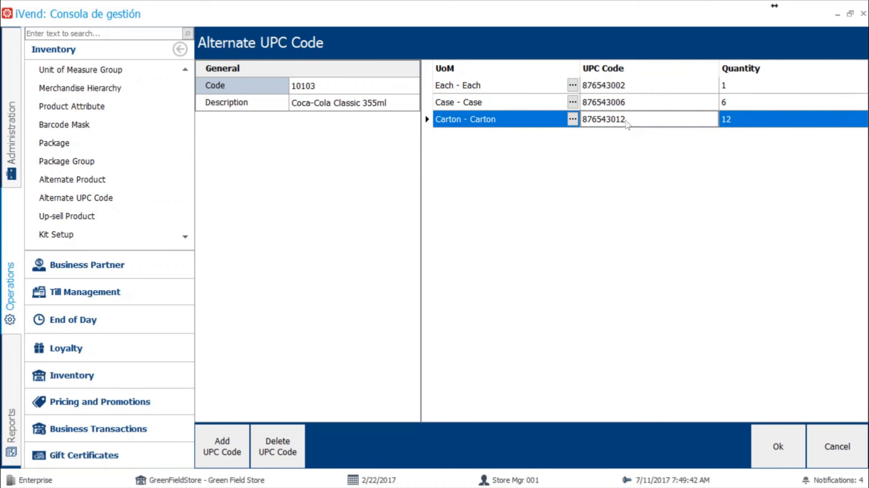
Step: Switch to the iVend Retail point of sale and add one Each of Coca-Cola using UPC code 876543002, checking the code in the console
key("alt+Tab")
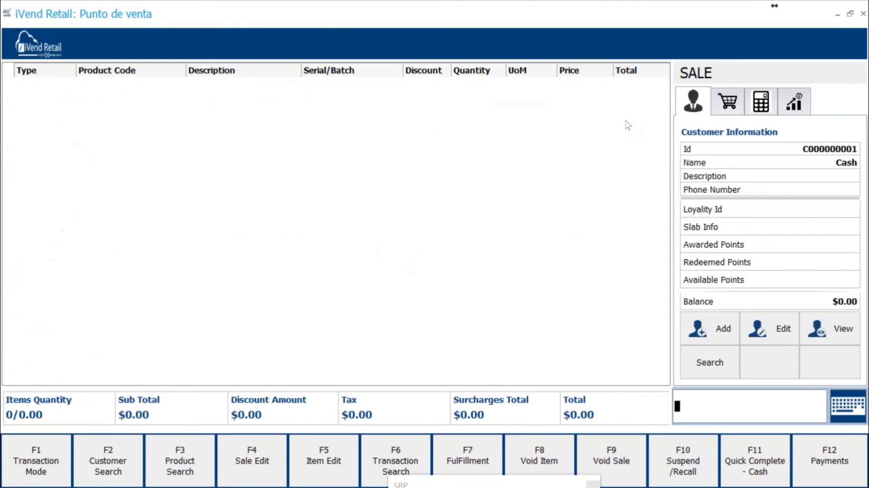
key("alt+Tab")
key("alt+Tab")
key("alt+Tab")
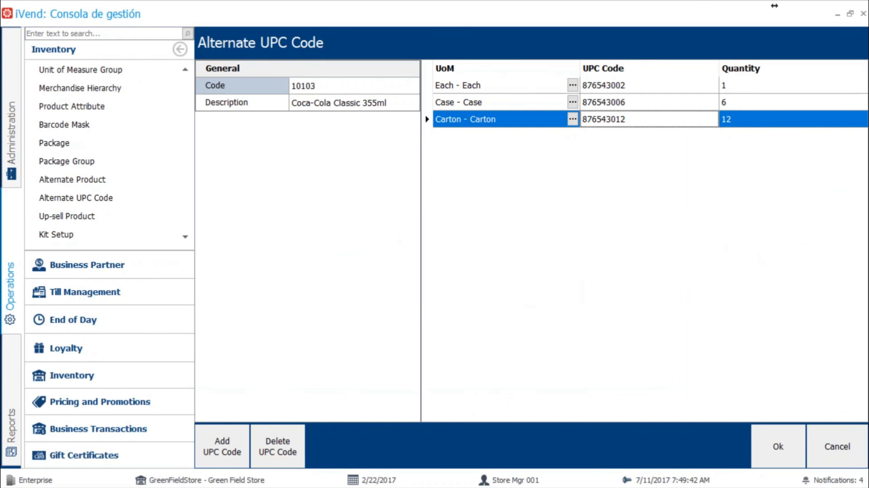
key("alt+Tab")
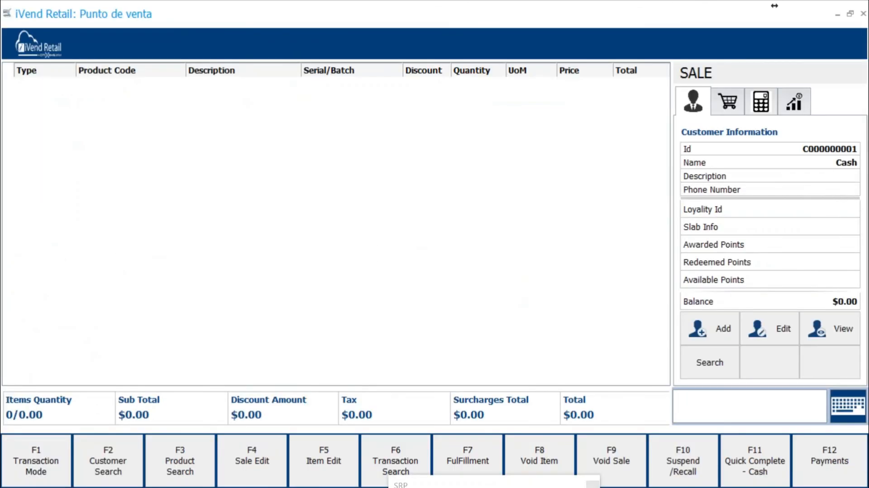
type("87654")
key("alt+Tab")
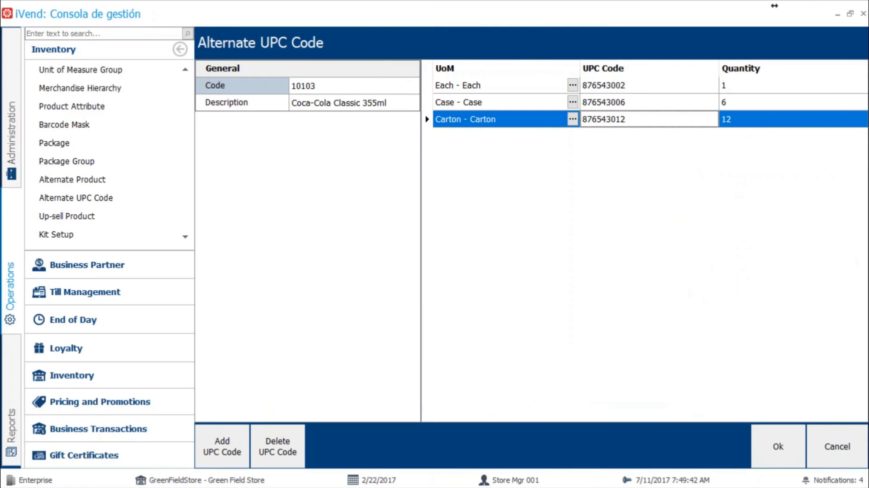
key("alt+Tab")
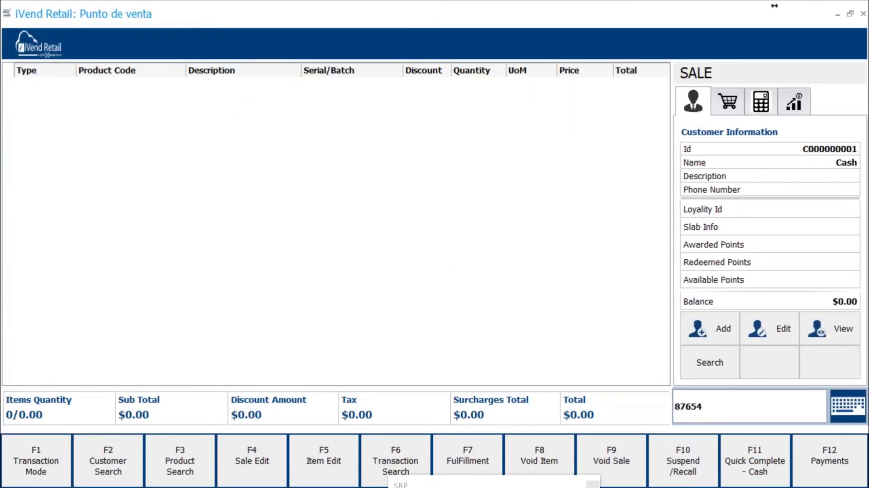
type("3802")
key("Return")
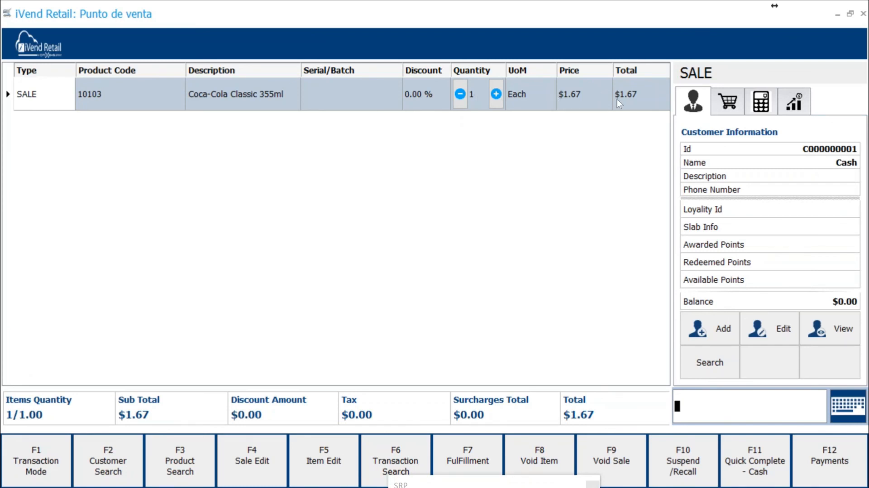
Step: Look up the Case row's UPC code in the console and enter 876543006 in the point of sale to add a case
key("alt+Tab")
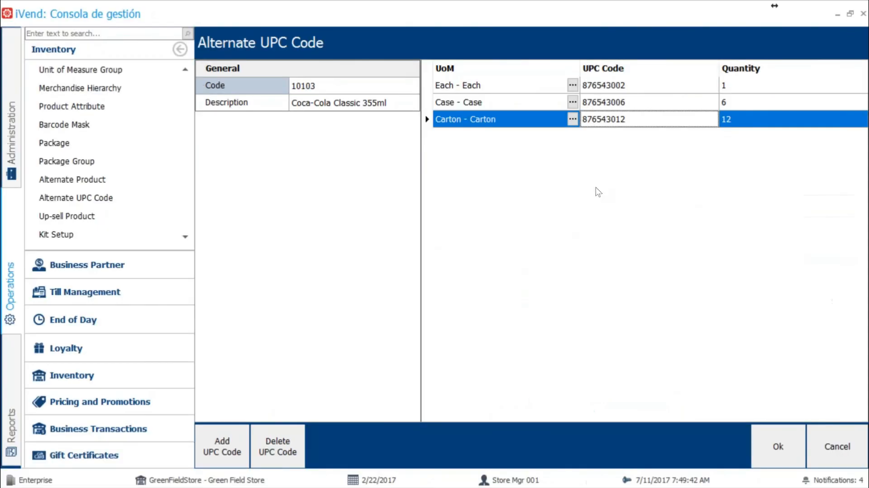
left_click(622, 105)
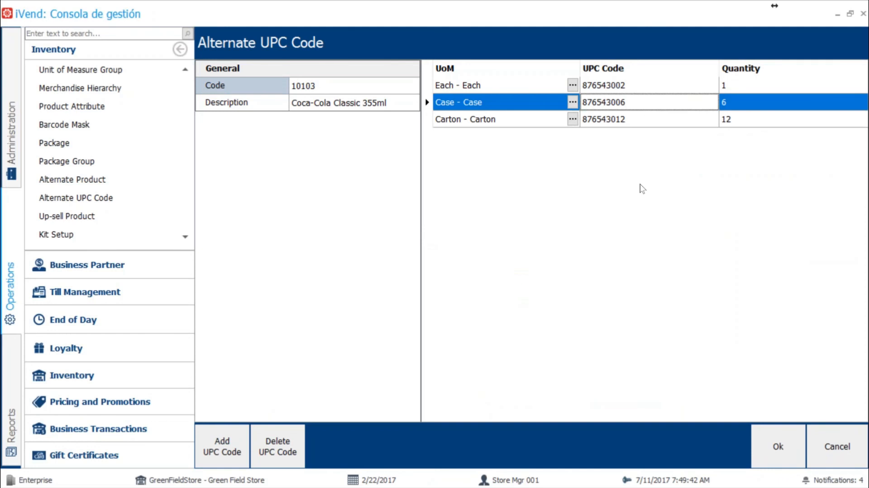
key("alt+Tab")
type("876543")
key("alt+Tab")
key("alt+Tab")
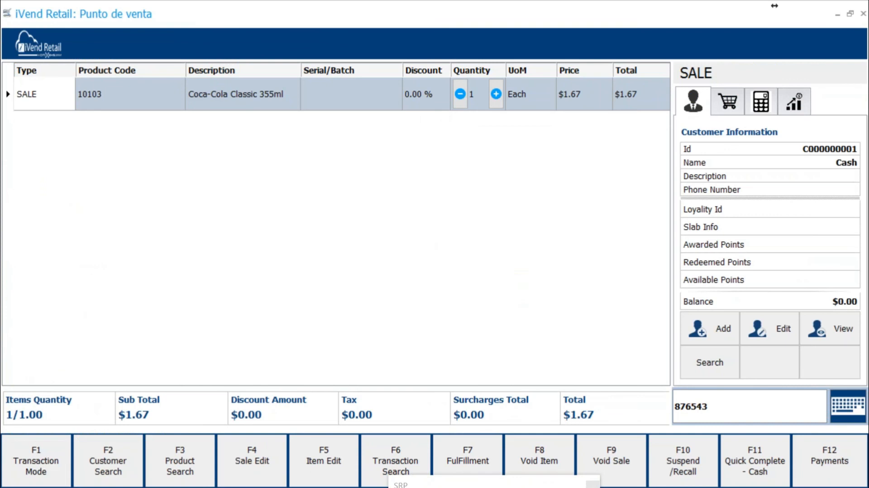
type("000")
key("Return")
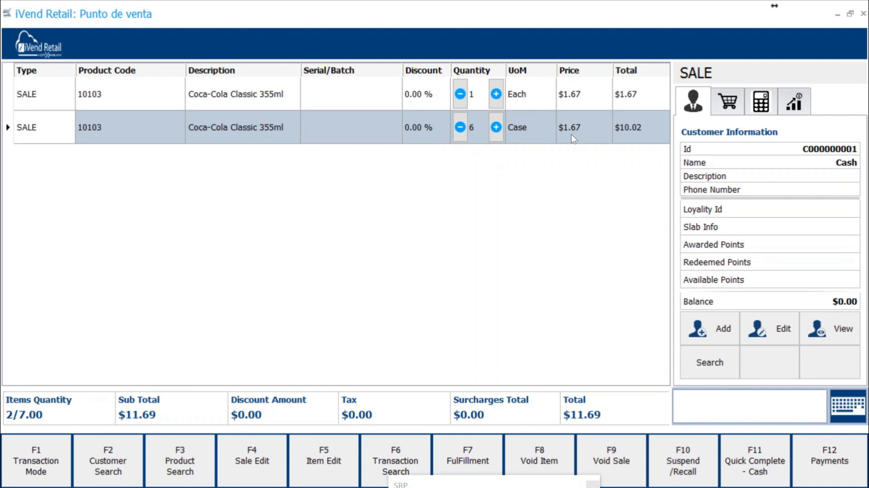
Step: Select the Carton row's UPC code in the console and enter 876543012 in the point of sale to add a carton
key("alt+Tab")
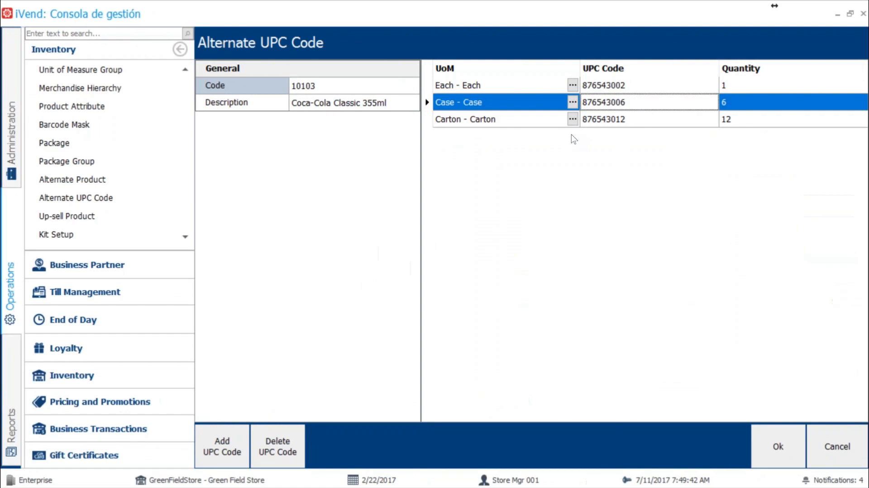
left_click(608, 125)
key("alt+Tab")
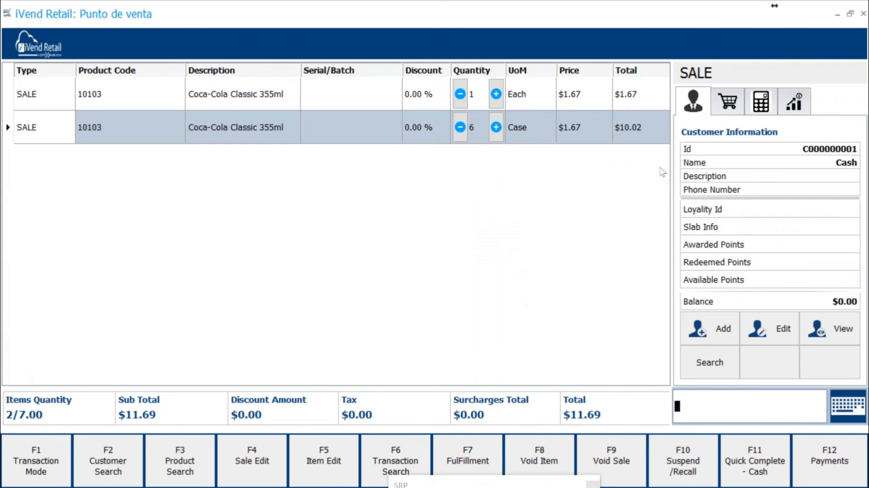
type("876")
type("543")
type("21")
key("Return")
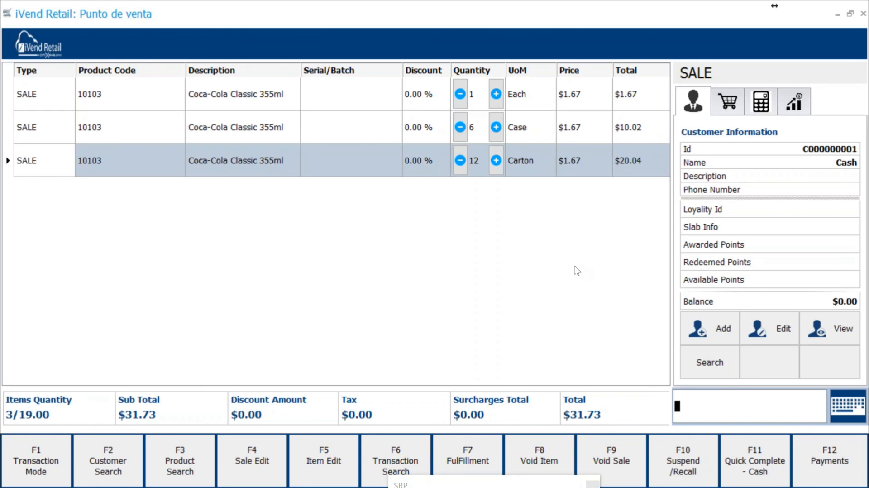
Step: Switch to the iVend management console and search the Product records for code 10103
key("alt+Tab")
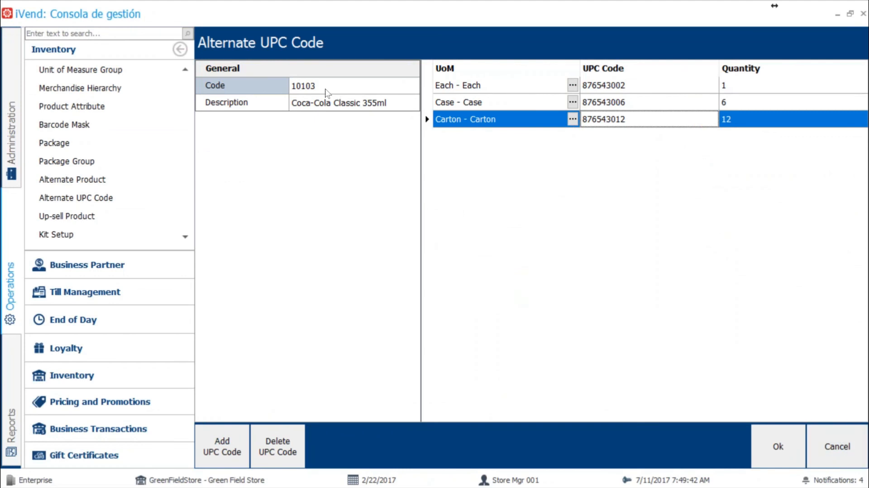
scroll(123, 124, "up", 3)
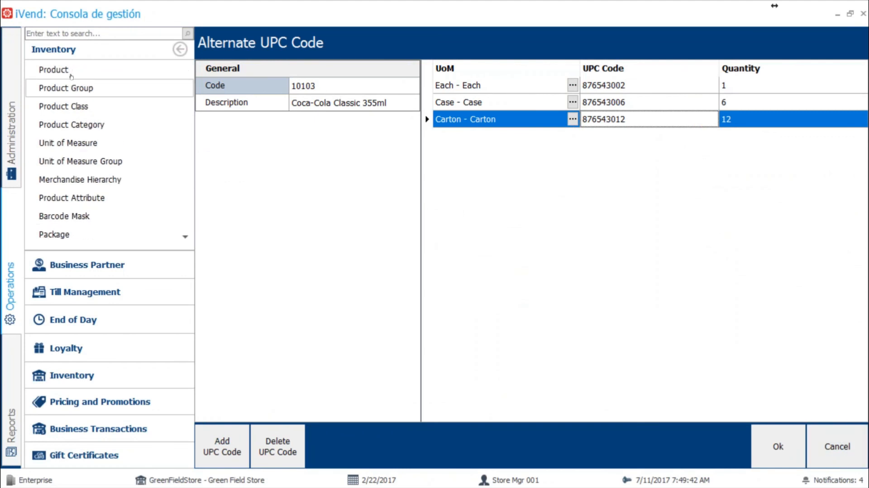
left_click(90, 72)
left_click(317, 105)
type("10103")
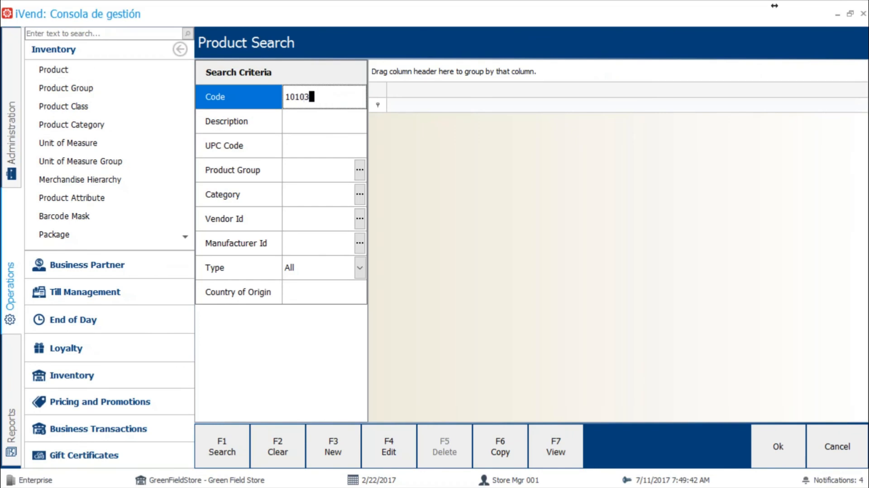
key("Return")
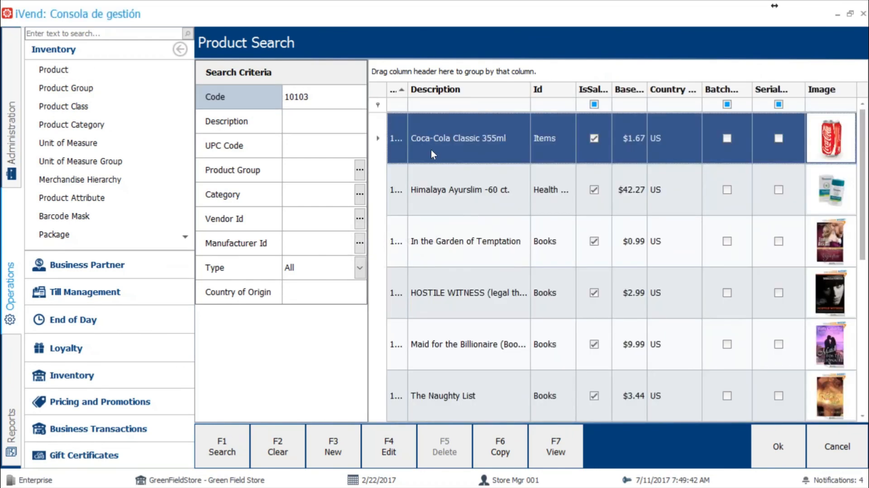
Step: Open the Coca-Cola Classic 355ml product record, check its UPC Code field, and open its list of alternate UPC codes
double_click(473, 141)
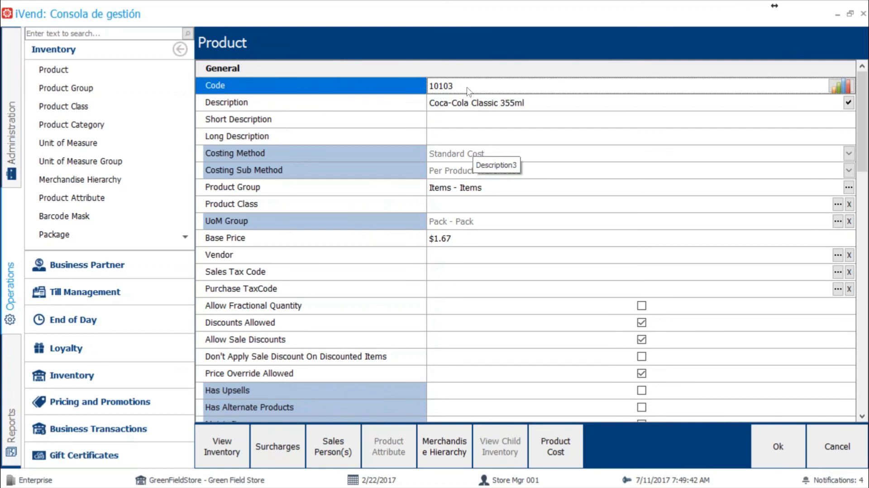
scroll(492, 145, "down", 10)
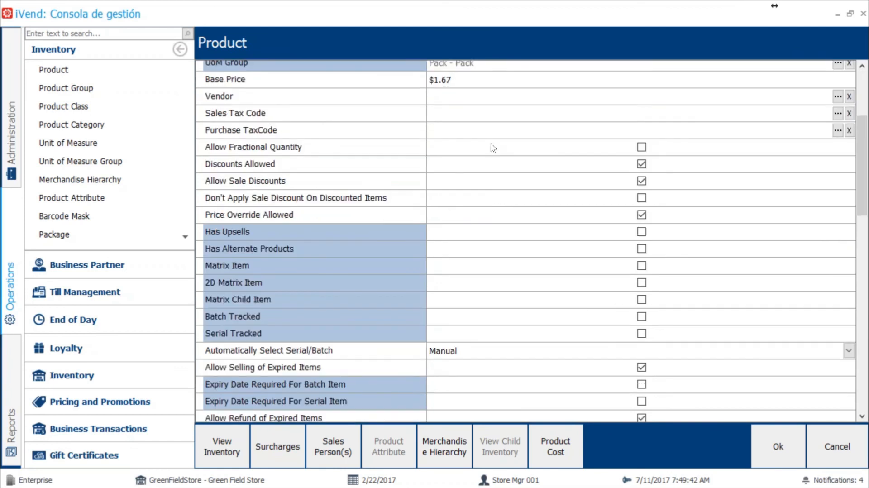
scroll(492, 148, "down", 1)
scroll(492, 147, "up", 3)
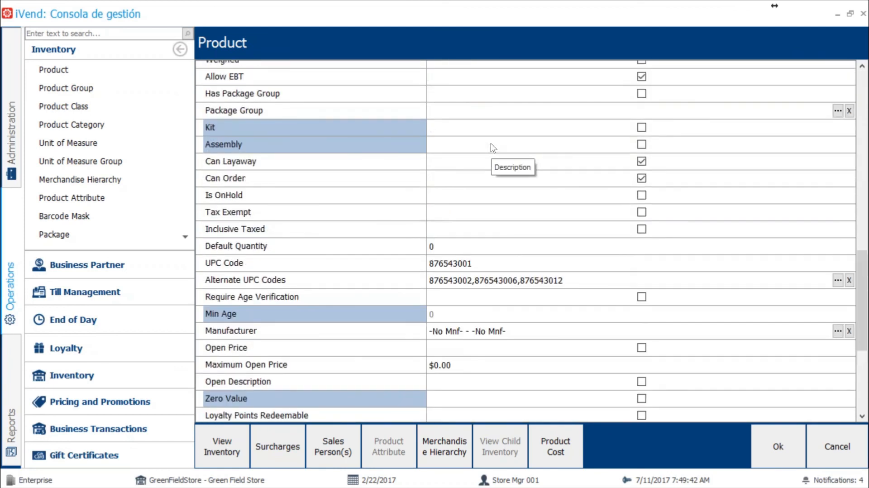
scroll(492, 147, "down", 4)
scroll(349, 249, "up", 4)
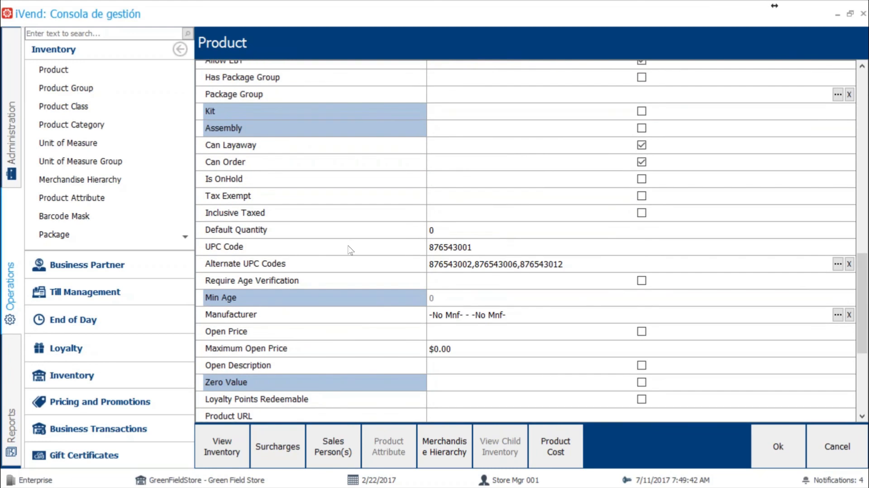
left_click(275, 252)
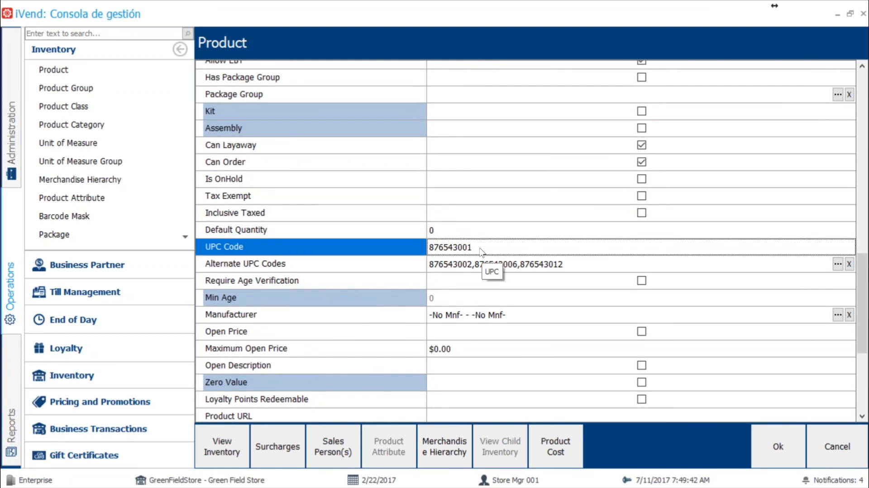
left_click(299, 269)
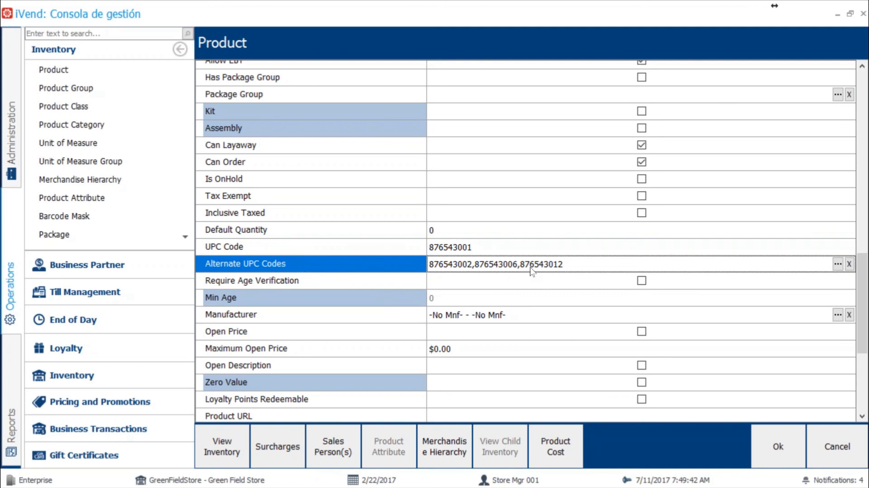
left_click(838, 265)
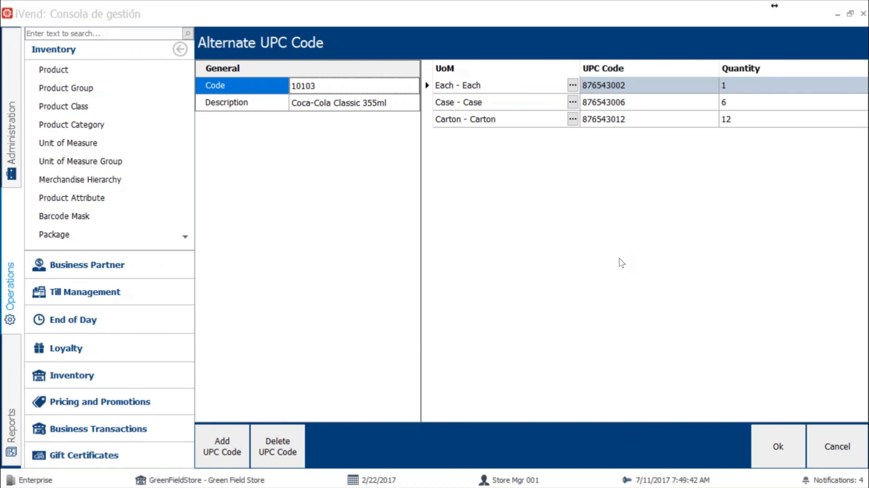
Step: Review the Coca-Cola sale lines in the iVend Retail point of sale and switch to the PowerPoint slide show, advancing to the closing slide
key("alt+Tab")
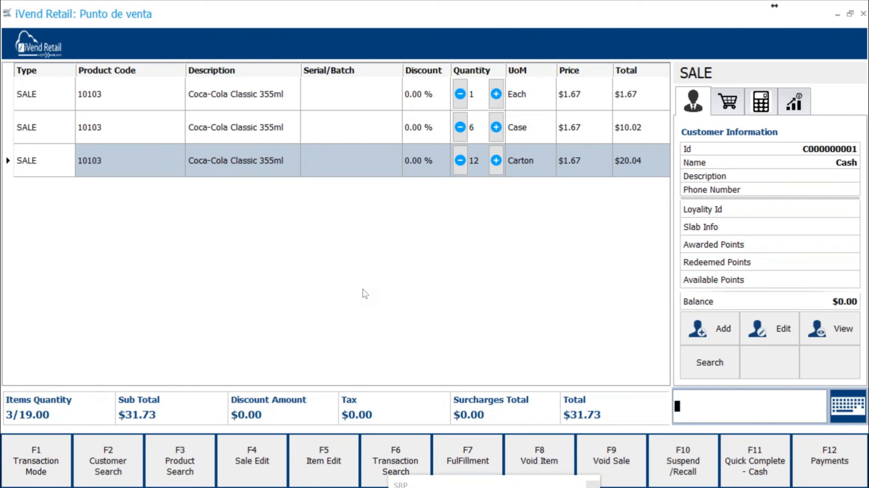
key("alt+Tab")
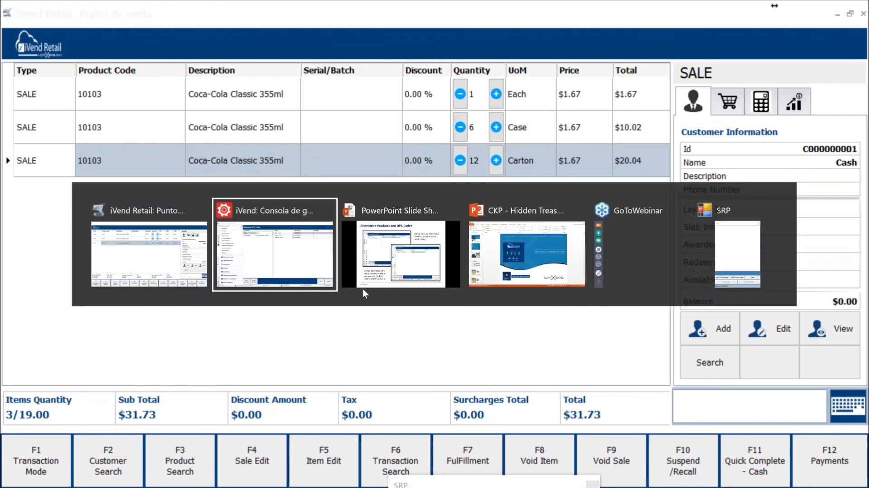
key("alt+Tab")
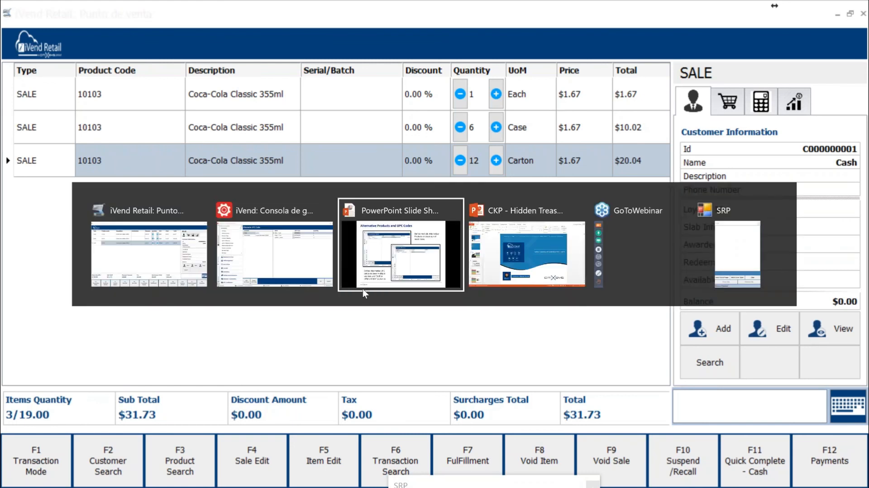
key("Right")
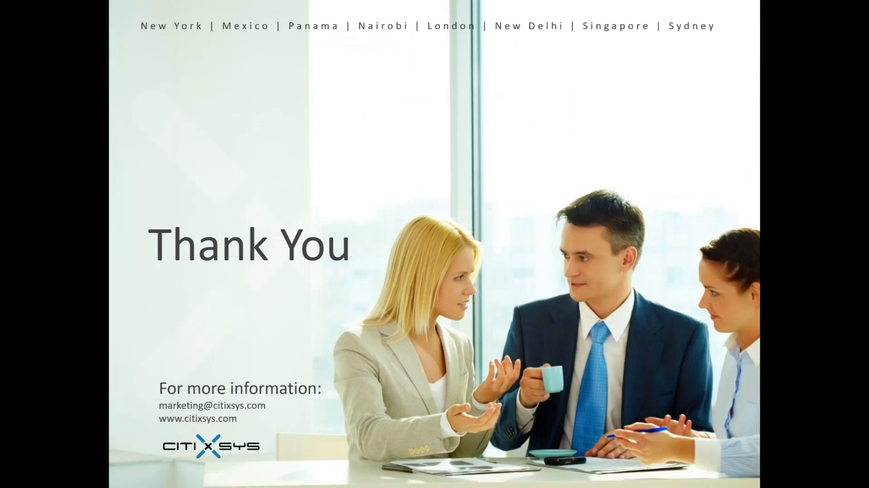